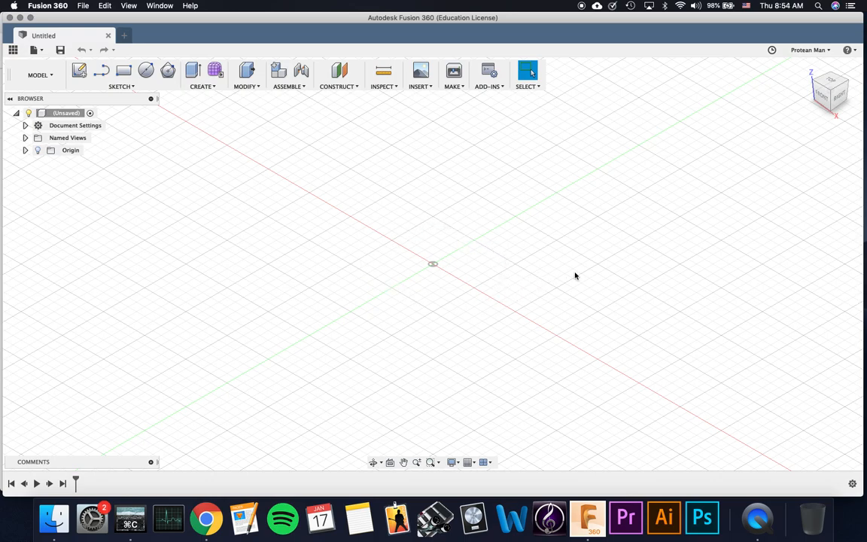
Open the Cube 1 design from the Tutorial 1 folder of My First Project and close the data panel
click(13, 50)
double_click(54, 154)
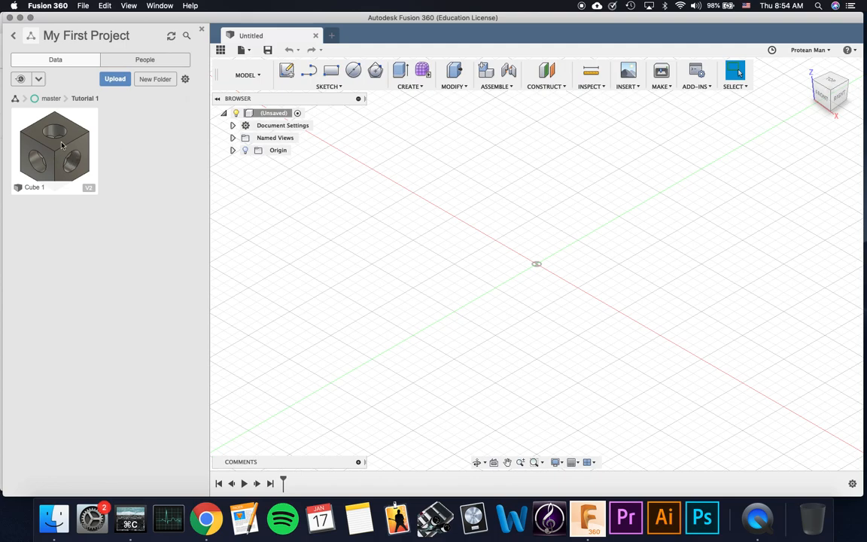
double_click(62, 145)
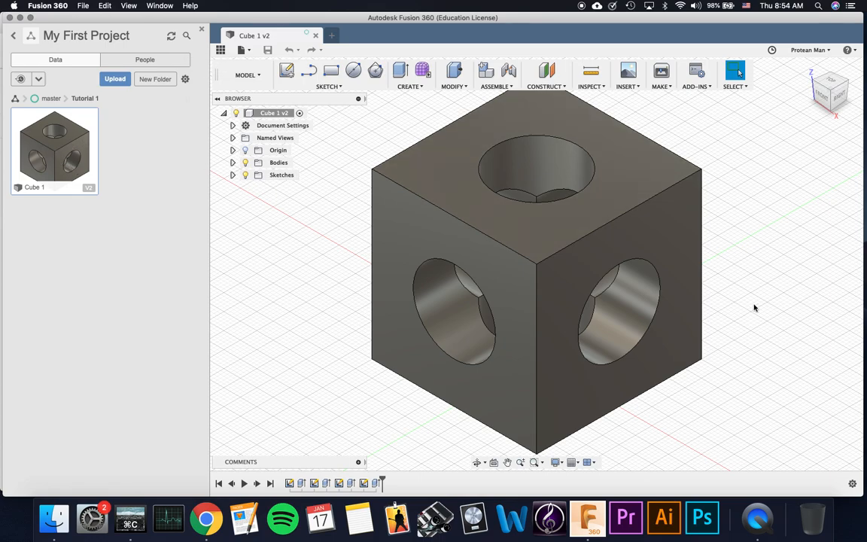
click(221, 51)
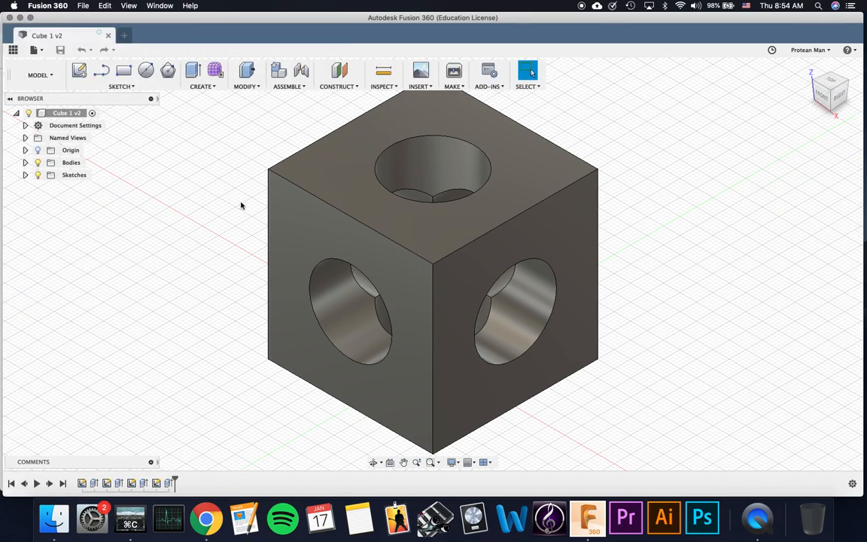
Examine the cube and its intersecting holes from several sides by zooming, panning and orbiting around it
scroll(241, 205, down, 3)
middle_drag(241, 205, 314, 235)
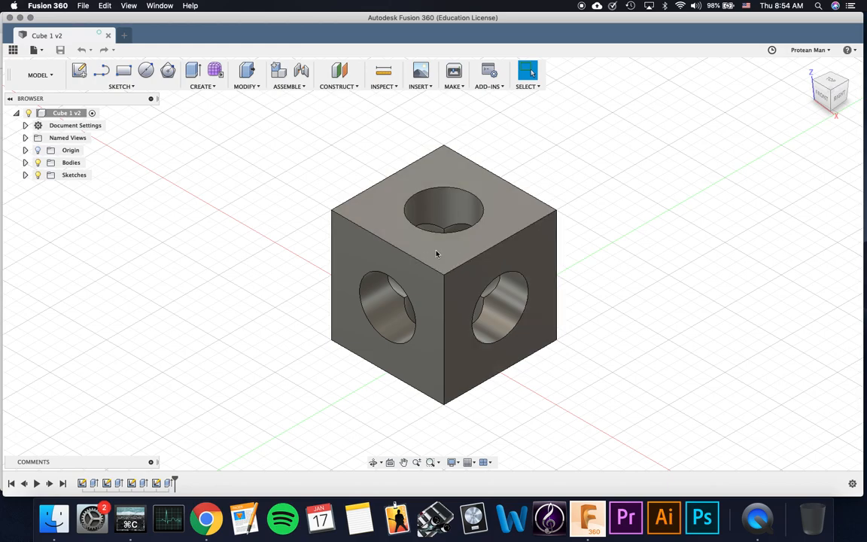
middle_drag(441, 252, 448, 275)
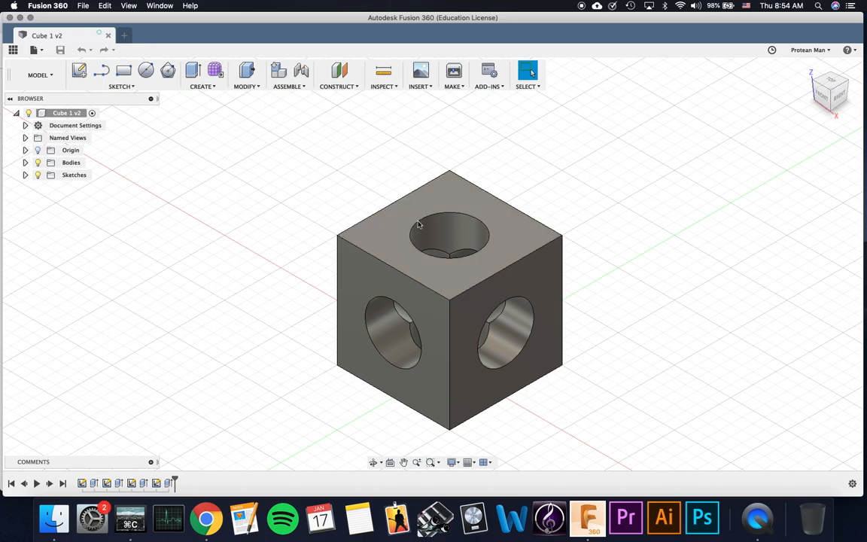
middle_drag(425, 257, 366, 182)
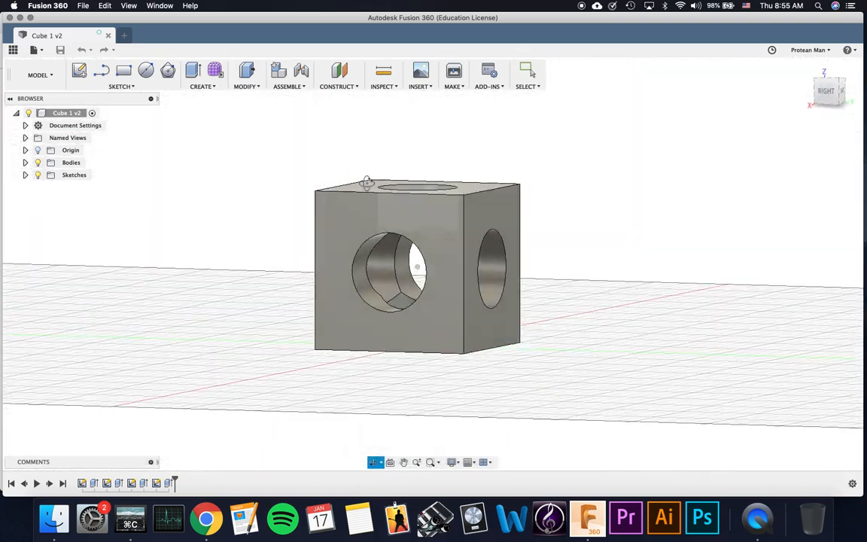
shift+middle_drag(447, 198, 419, 215)
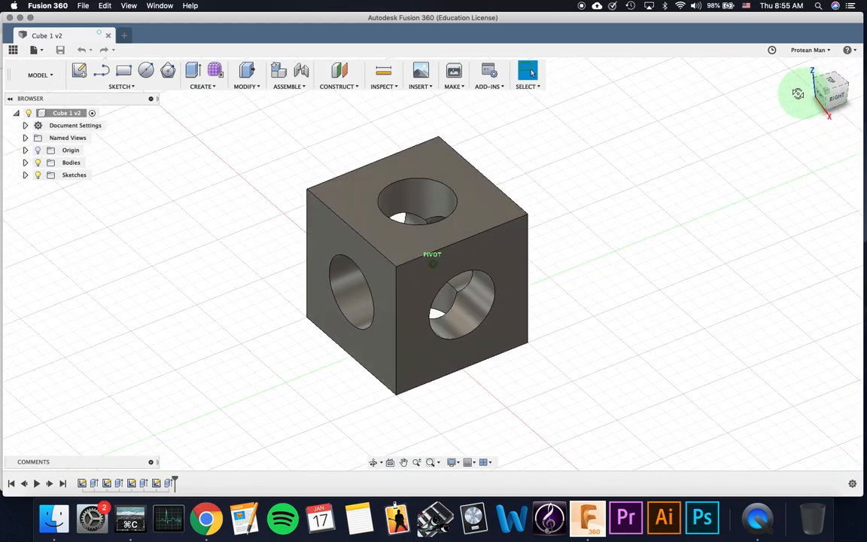
shift+middle_drag(763, 117, 805, 118)
mouse_move(827, 83)
mouse_down()
mouse_move(839, 65)
mouse_move(847, 82)
mouse_move(807, 100)
mouse_move(827, 88)
mouse_move(824, 94)
mouse_up()
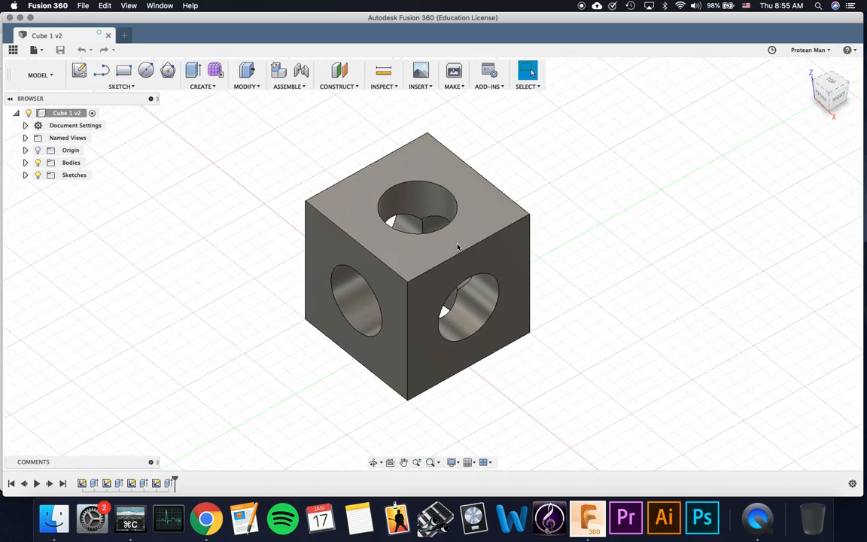
shift+middle_drag(441, 228, 474, 226)
shift+middle_drag(408, 232, 450, 218)
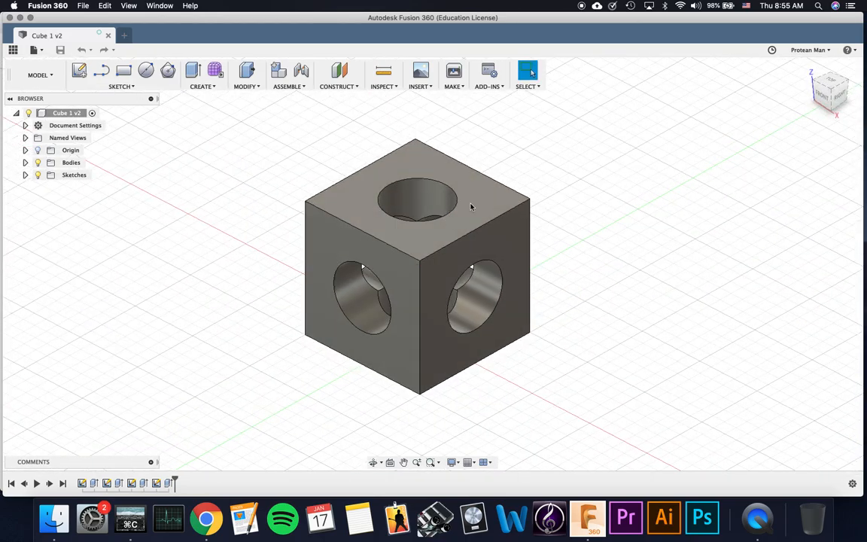
middle_drag(439, 266, 486, 292)
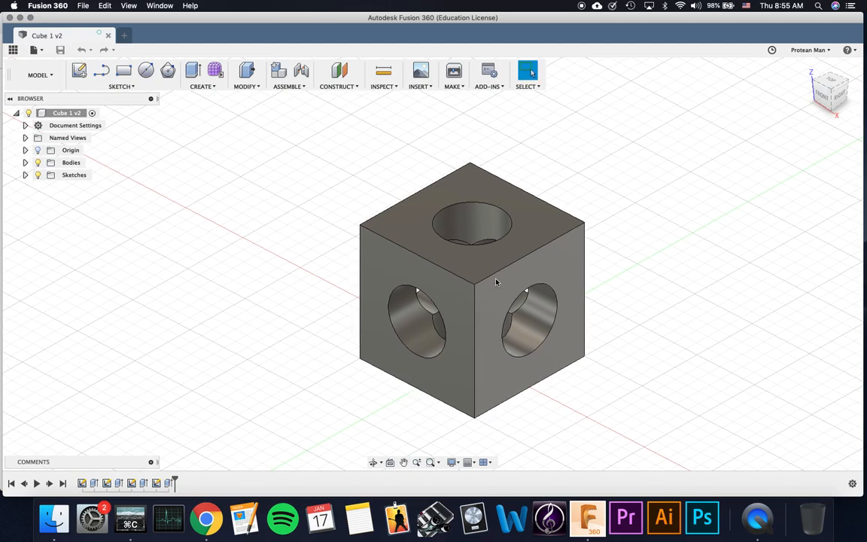
middle_drag(499, 258, 436, 233)
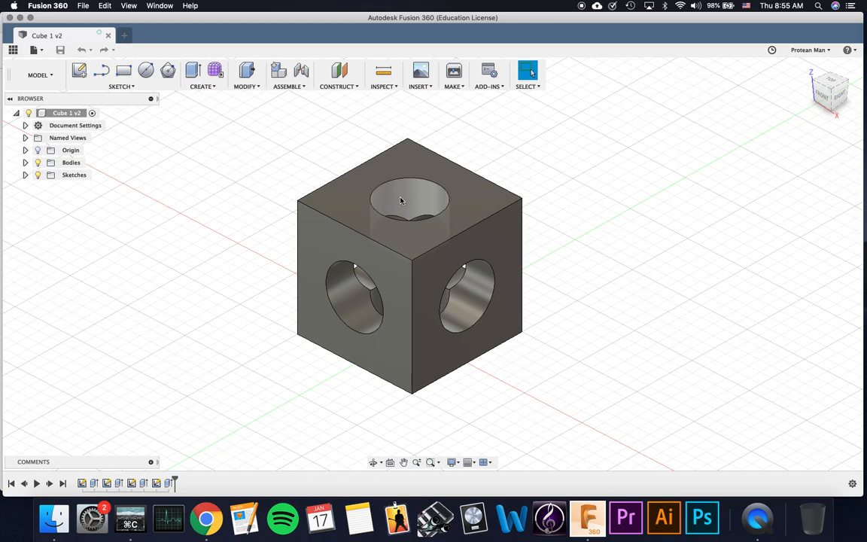
shift+middle_drag(464, 267, 364, 219)
shift+middle_drag(404, 256, 523, 263)
shift+middle_drag(443, 271, 462, 255)
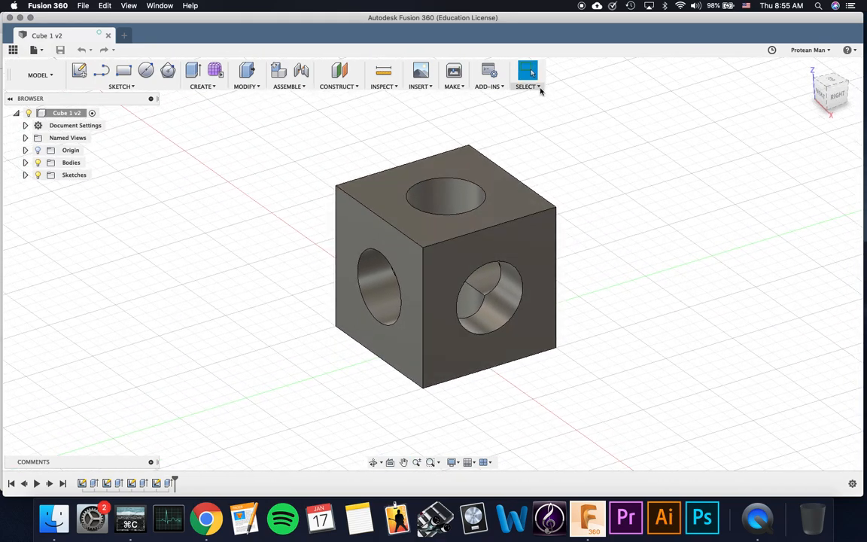
Select the cube's outer faces and the inner surfaces of its top and right holes one at a time
click(345, 218)
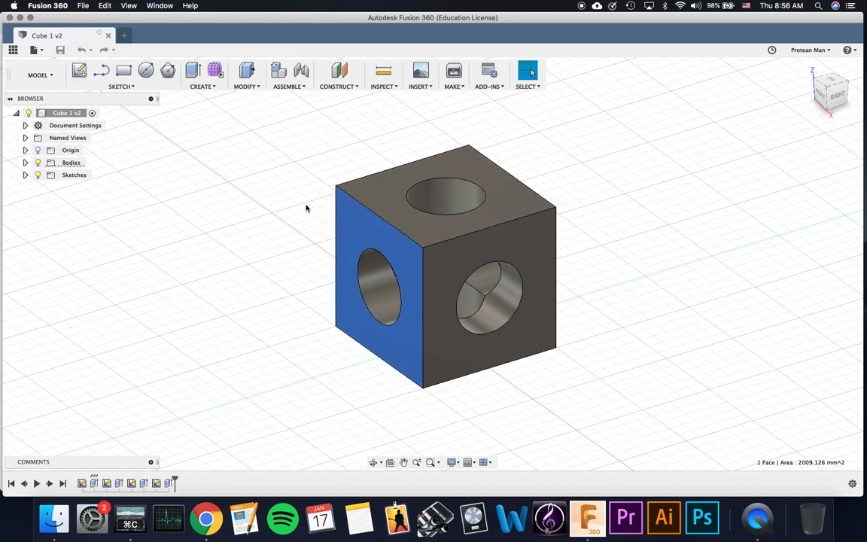
click(380, 193)
click(445, 202)
click(520, 200)
click(538, 252)
click(507, 300)
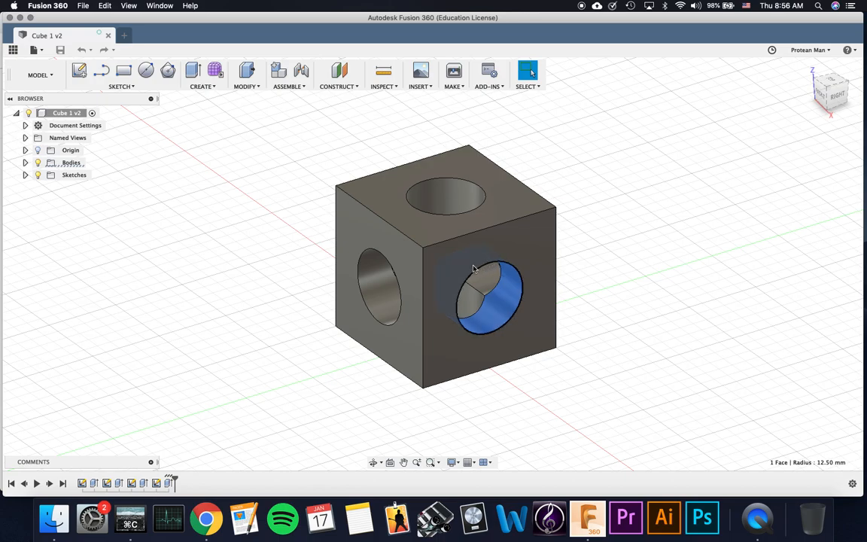
click(519, 234)
click(502, 196)
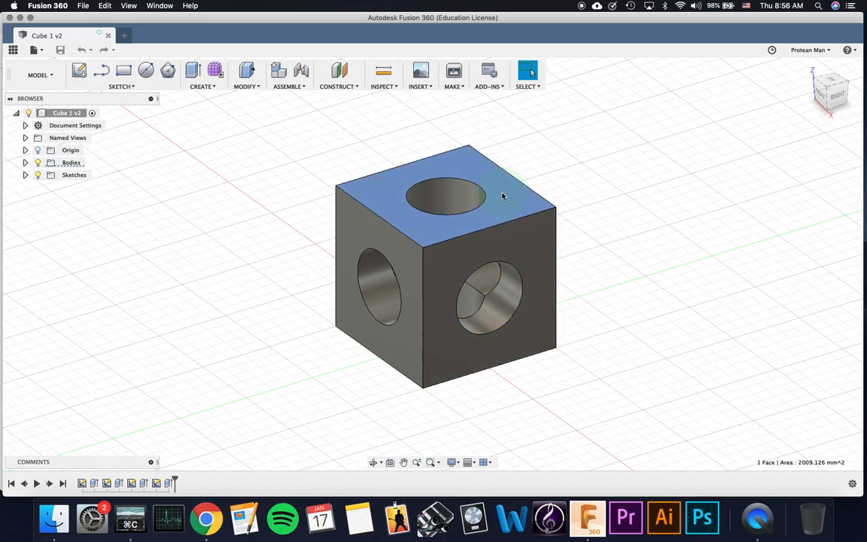
click(457, 201)
Select the inner surface of the front hole and the cube's front face in turn
mouse_move(433, 240)
shift+middle_down()
mouse_move(465, 215)
mouse_move(447, 253)
mouse_move(433, 250)
mouse_move(449, 242)
shift+middle_up()
click(387, 302)
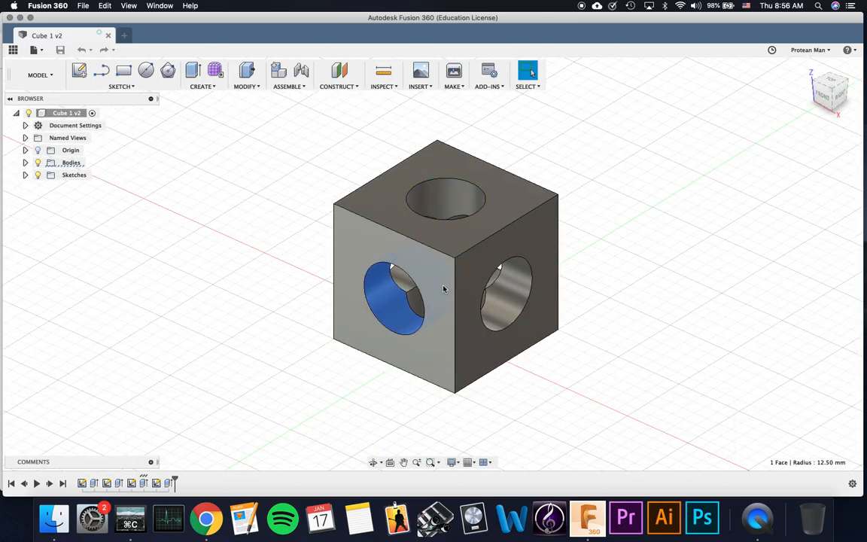
shift+middle_drag(446, 282, 411, 307)
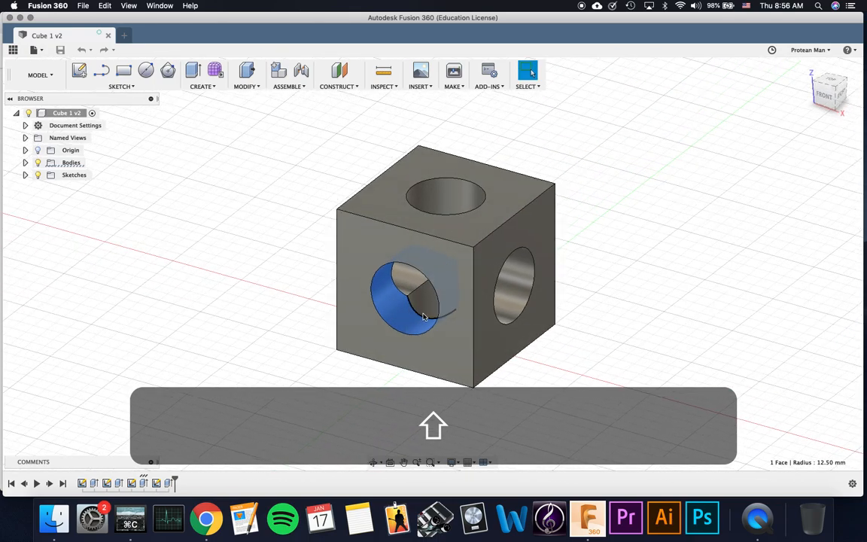
click(453, 249)
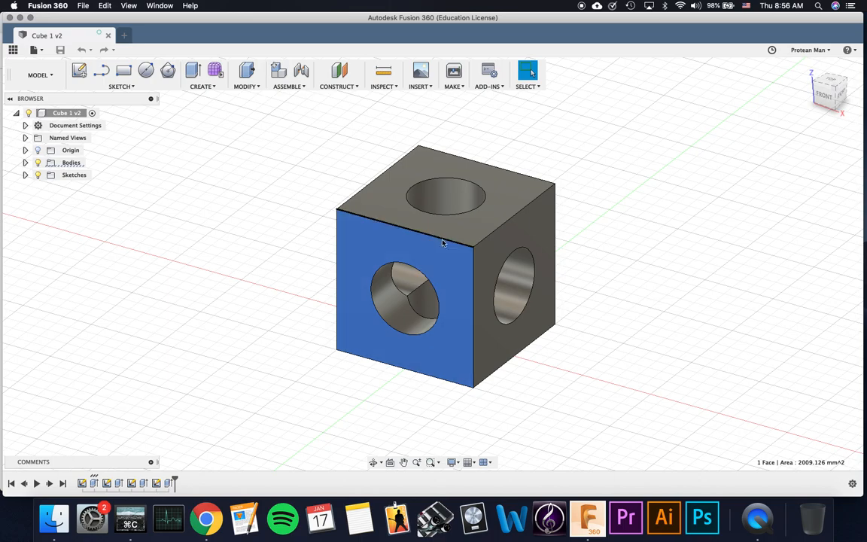
Pin the Select Body Priority and Select Face Priority commands to the toolbar for quick access
click(530, 87)
mouse_move(572, 142)
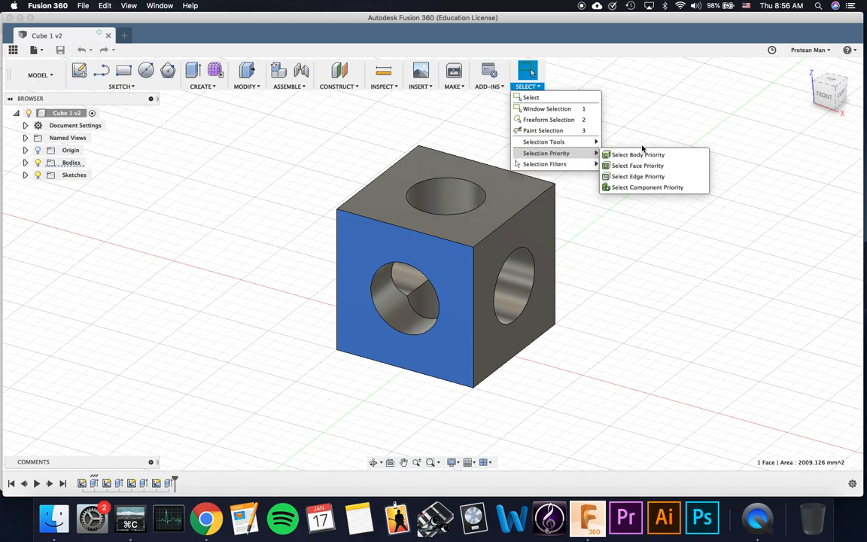
click(703, 156)
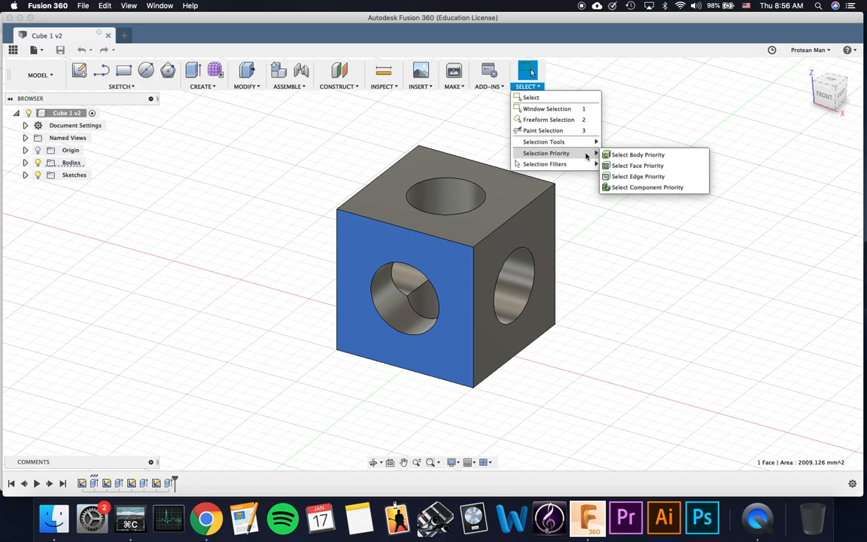
click(703, 155)
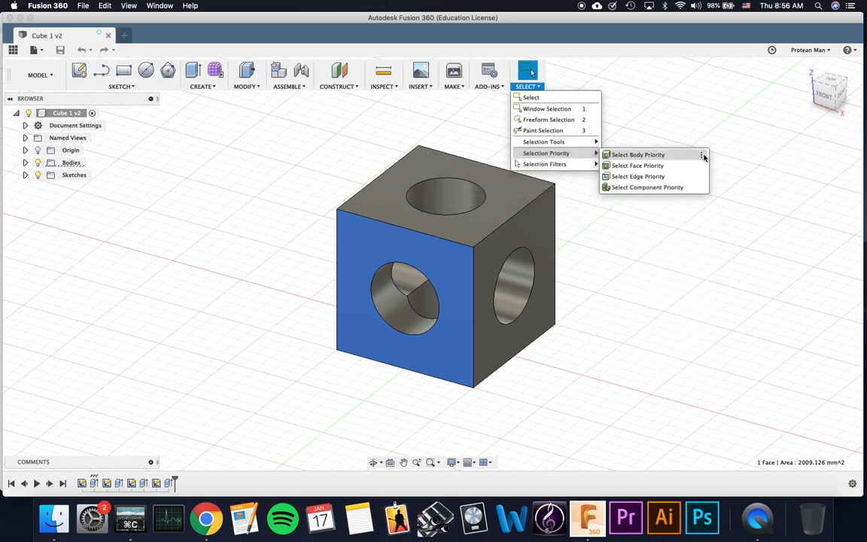
click(701, 155)
click(715, 156)
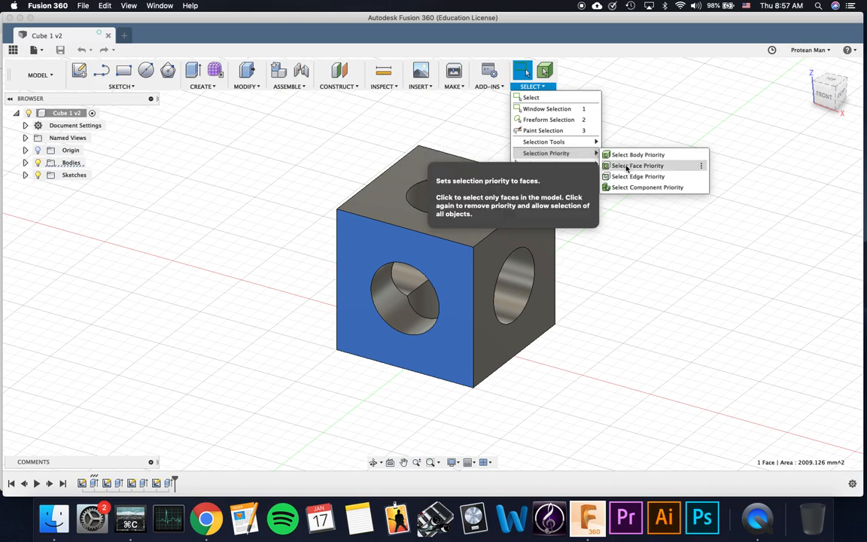
click(699, 166)
click(712, 166)
click(689, 140)
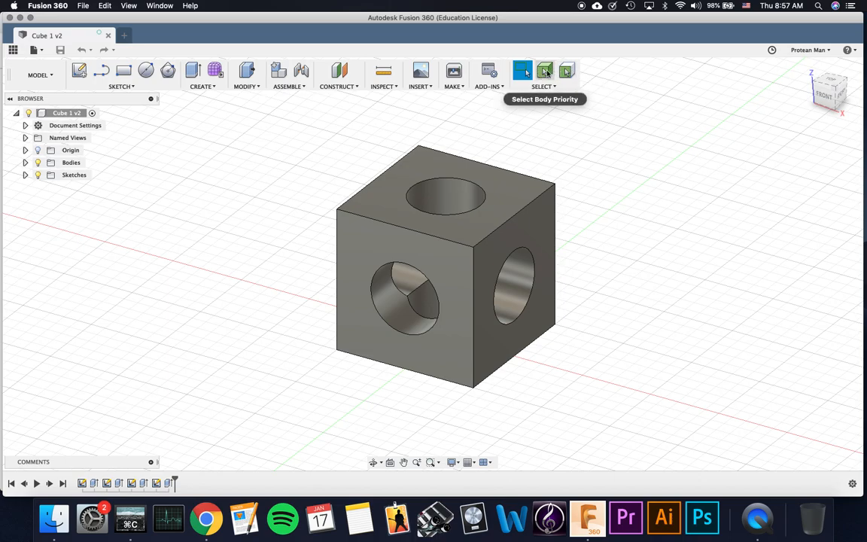
click(542, 86)
mouse_move(578, 154)
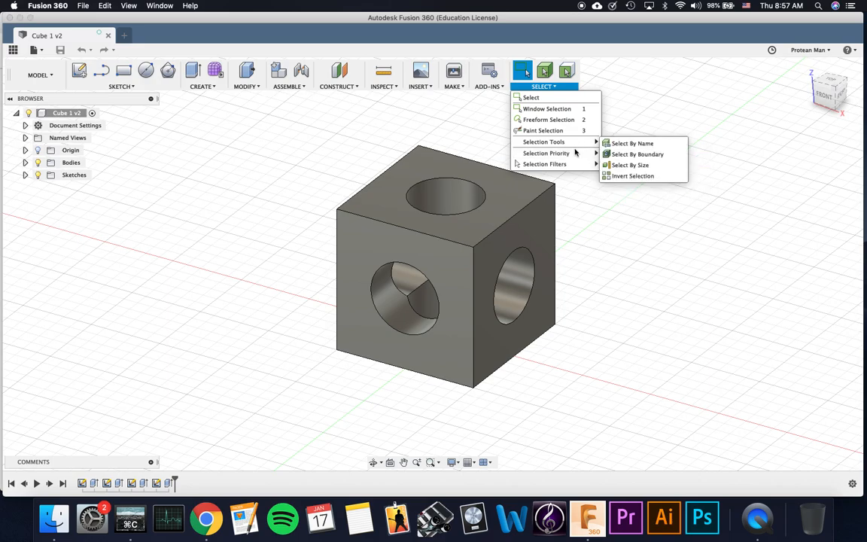
click(542, 86)
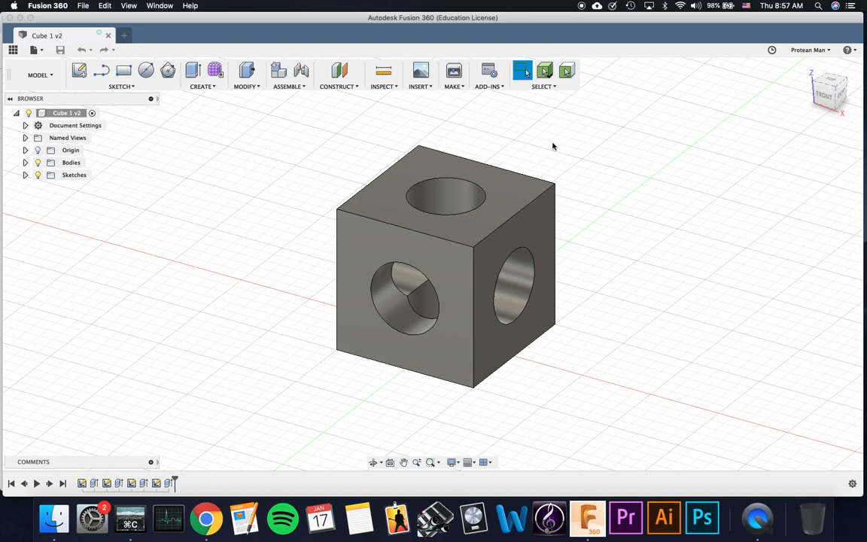
Select the entire cube with Select Body Priority, expand the Bodies folder to locate it, and clear the selection
click(467, 187)
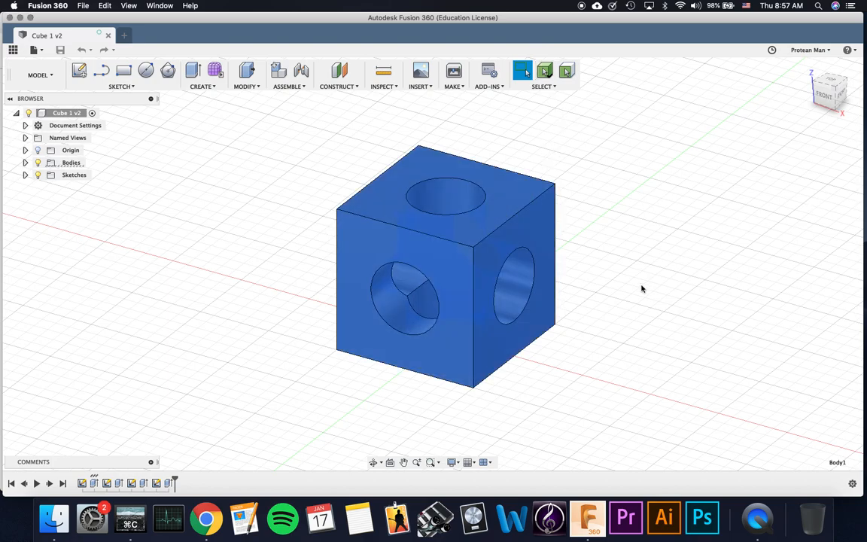
click(26, 162)
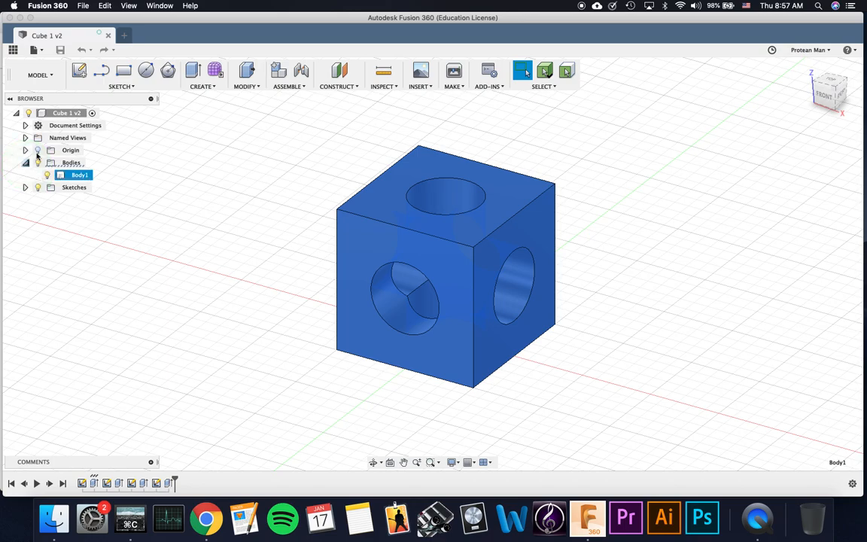
click(172, 155)
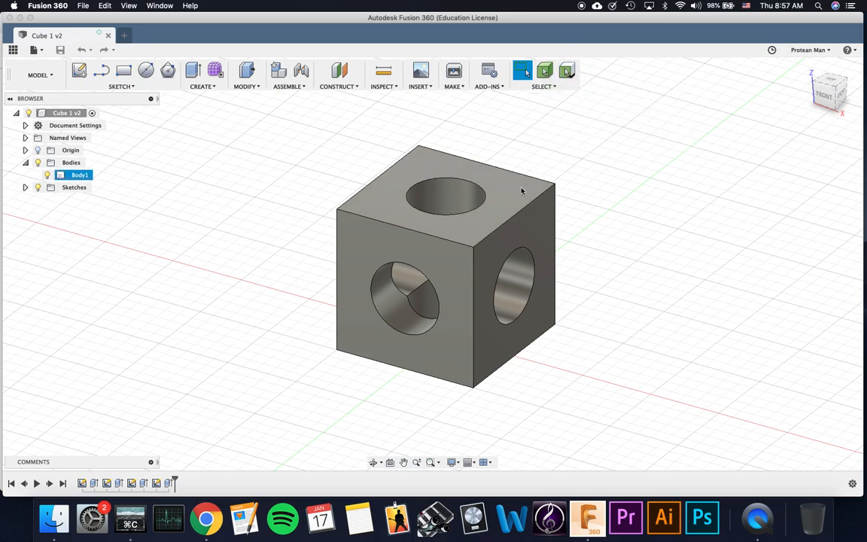
Use Select Face Priority to select individual outer faces and hole surfaces of the cube
click(509, 214)
click(513, 228)
click(449, 193)
click(424, 272)
click(397, 304)
click(367, 247)
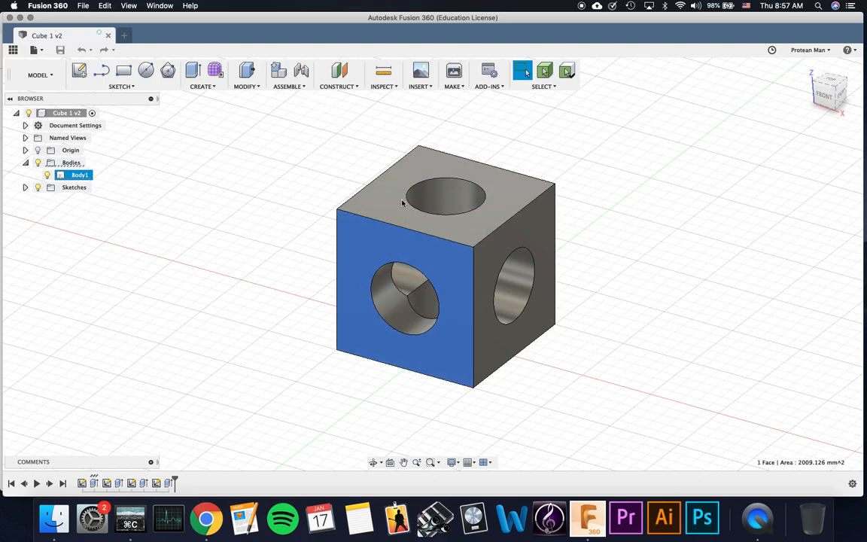
click(464, 202)
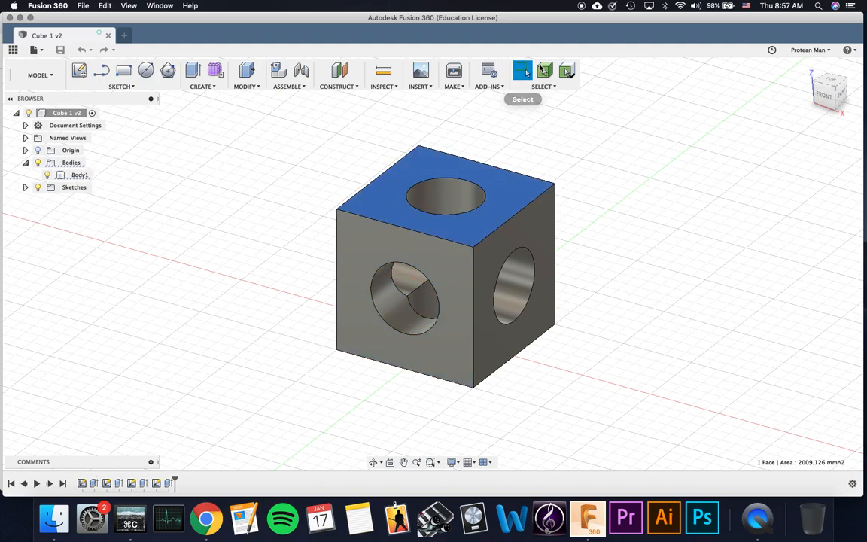
Clear the face selection, then select and deselect the whole cube using Select Body Priority
click(582, 143)
click(497, 214)
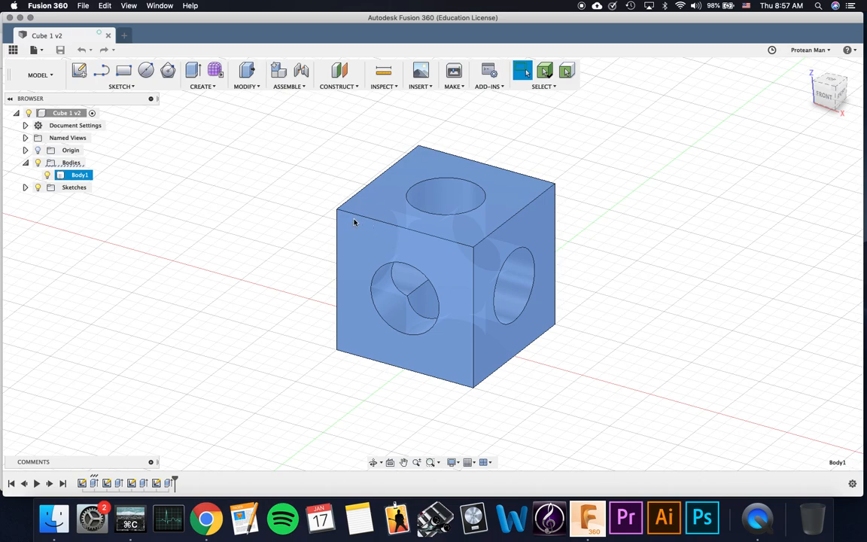
click(330, 217)
click(423, 216)
click(258, 211)
click(427, 200)
click(612, 247)
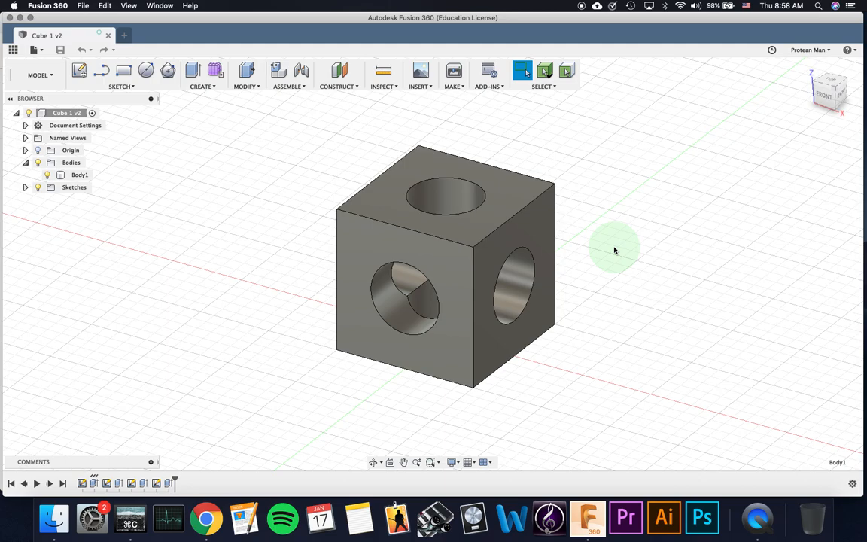
Select the whole cube body, review the context commands available for it, and clear the selection
click(505, 192)
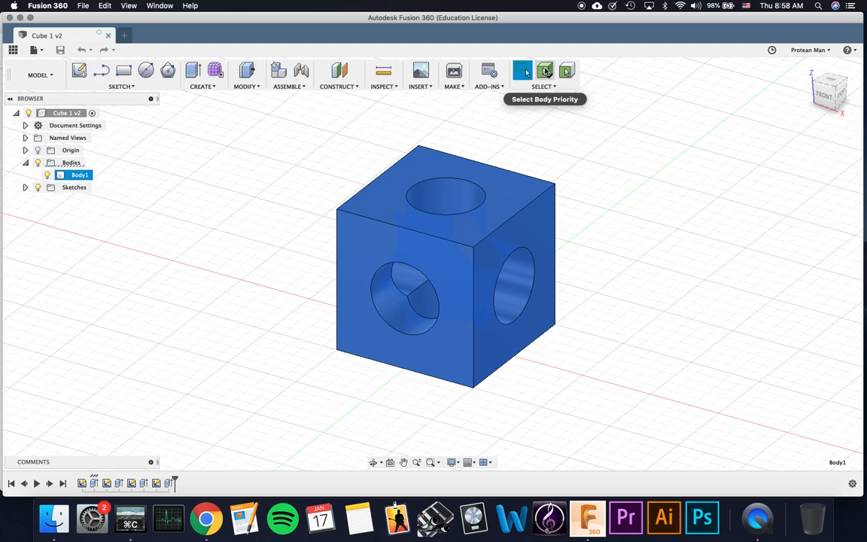
click(459, 188)
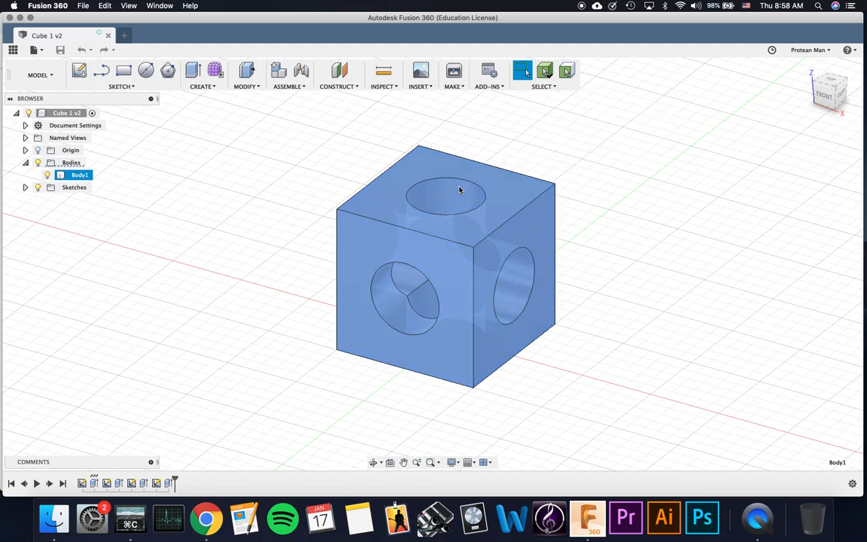
right_click(459, 189)
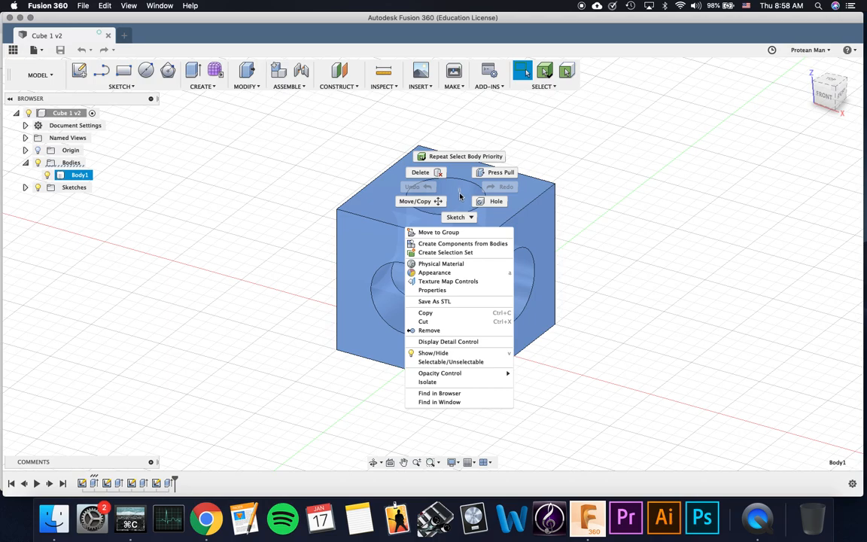
click(606, 220)
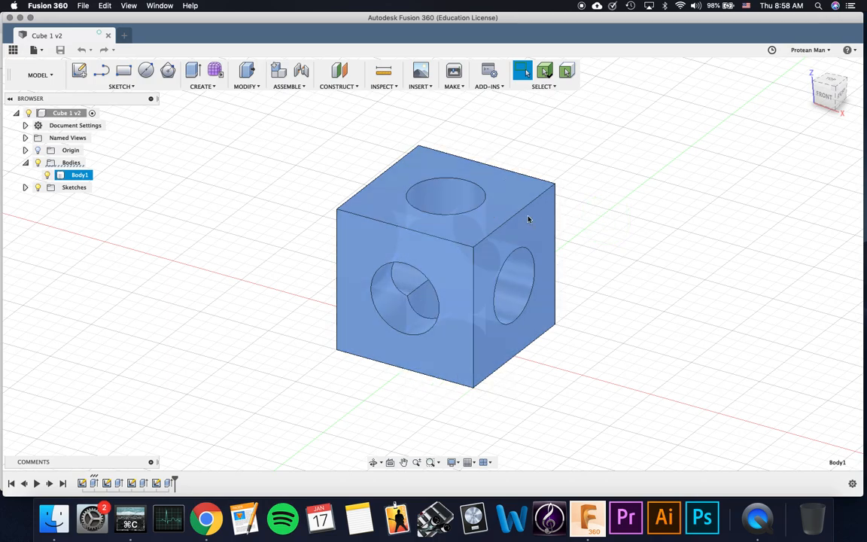
right_click(606, 175)
click(606, 175)
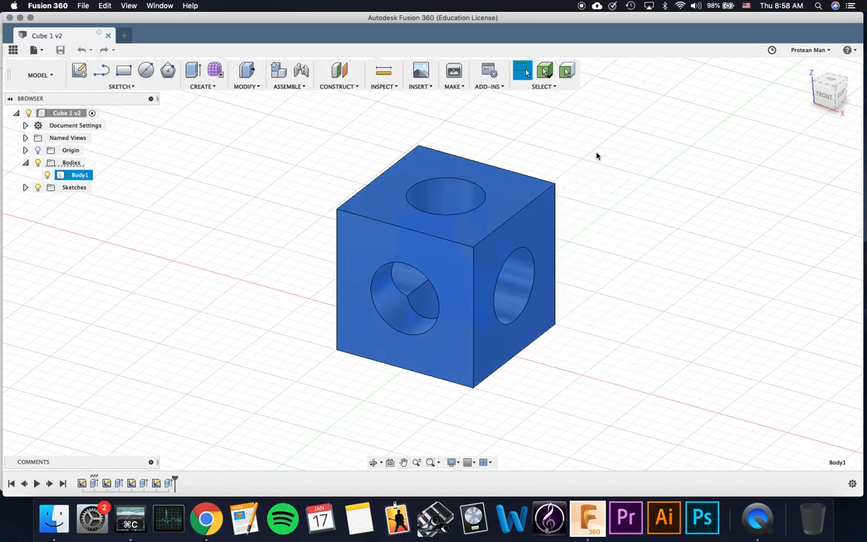
right_click(597, 156)
click(597, 156)
click(583, 153)
click(582, 153)
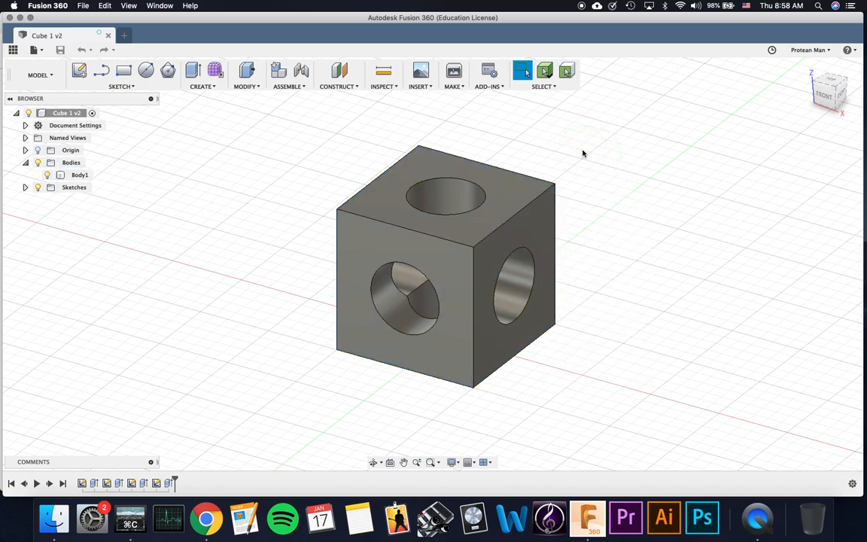
Copy the whole cube body and paste a duplicate of it into the design
click(452, 180)
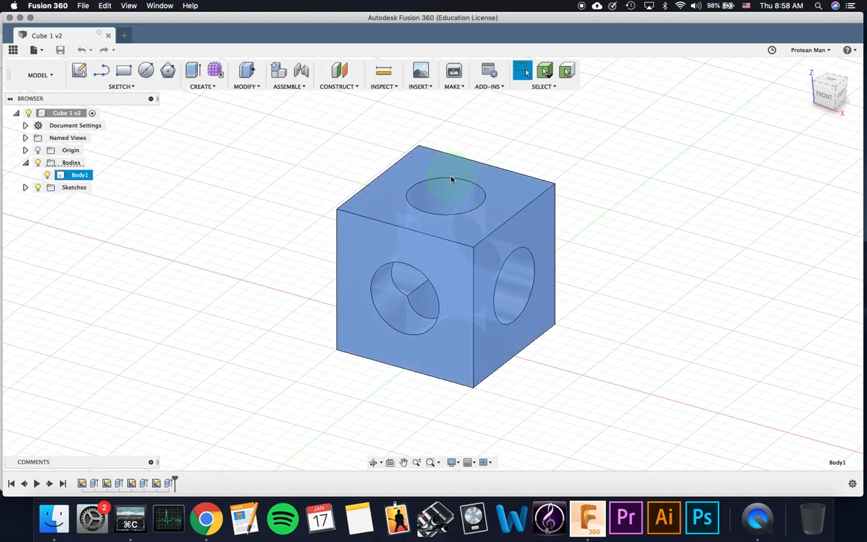
right_click(257, 140)
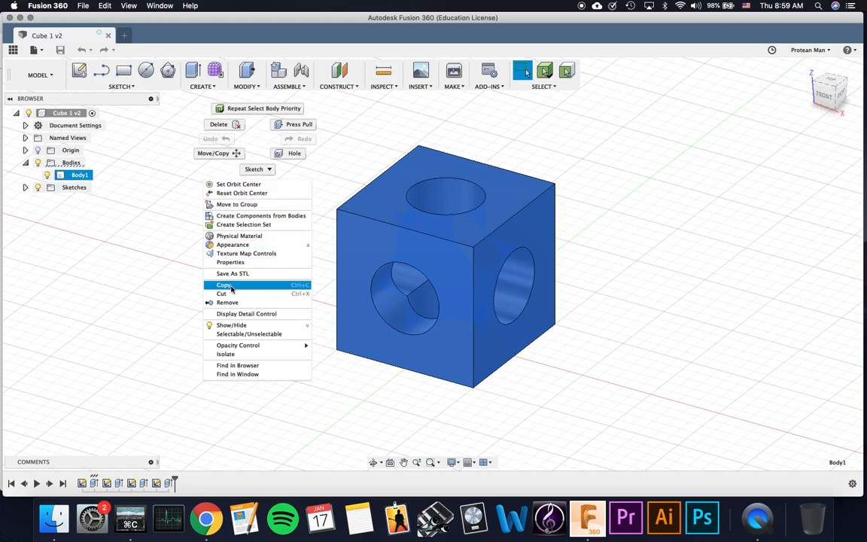
click(227, 285)
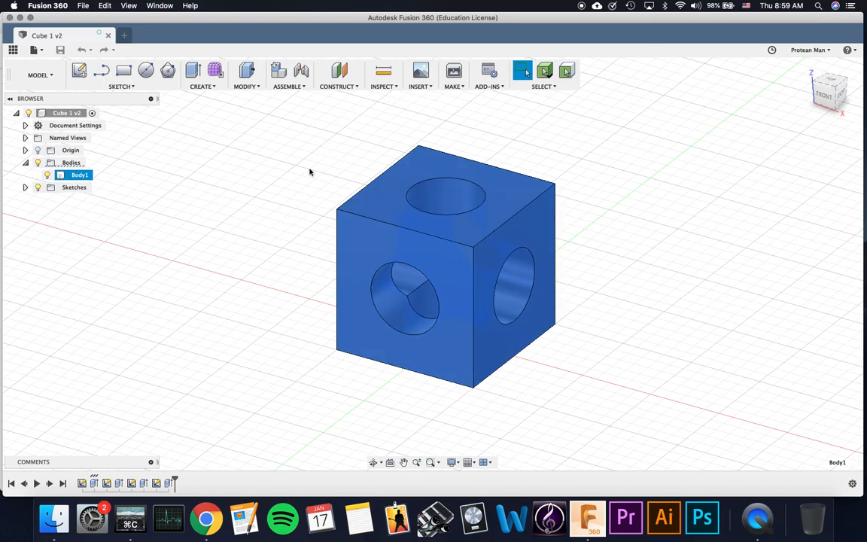
right_click(594, 150)
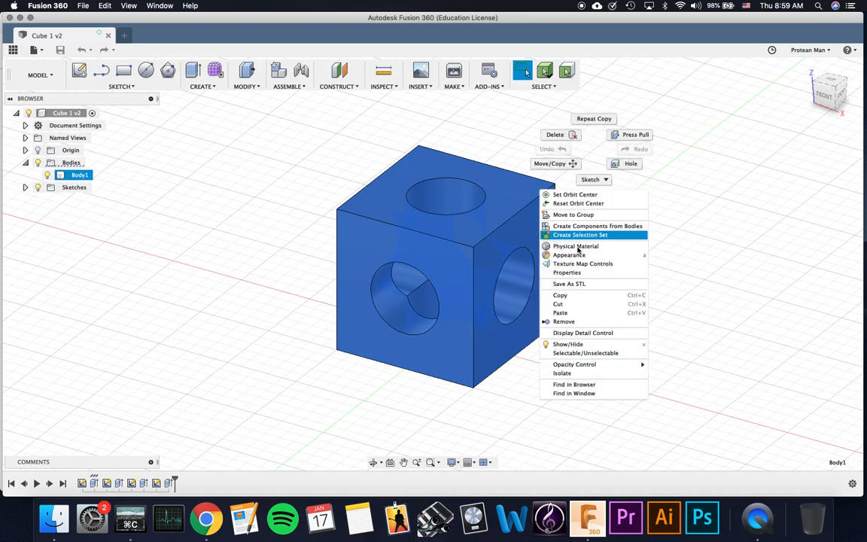
click(566, 313)
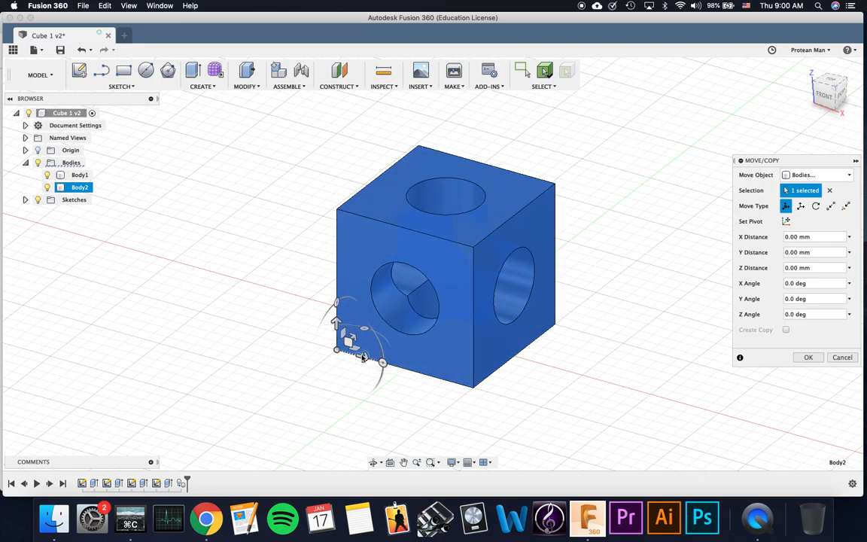
Try to move the pasted body vertically and along the Y axis, and cancel the move
drag(338, 322, 336, 264)
drag(352, 281, 340, 307)
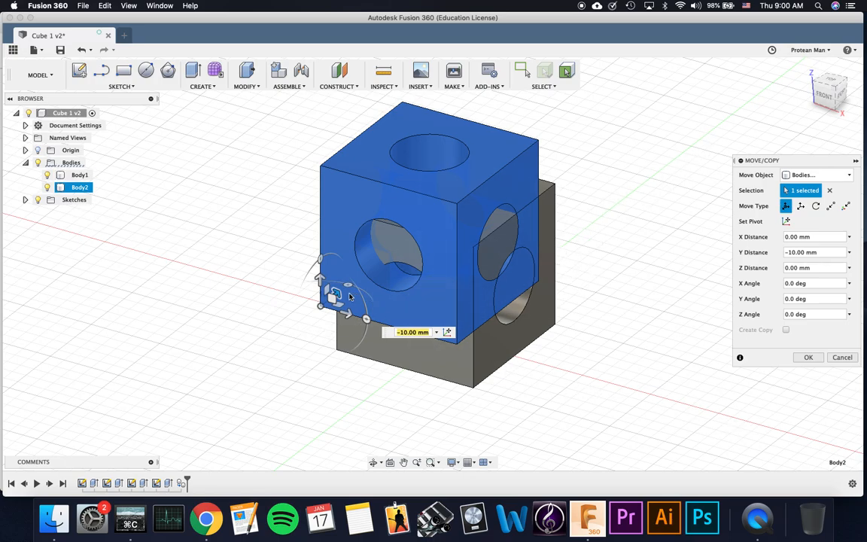
click(841, 358)
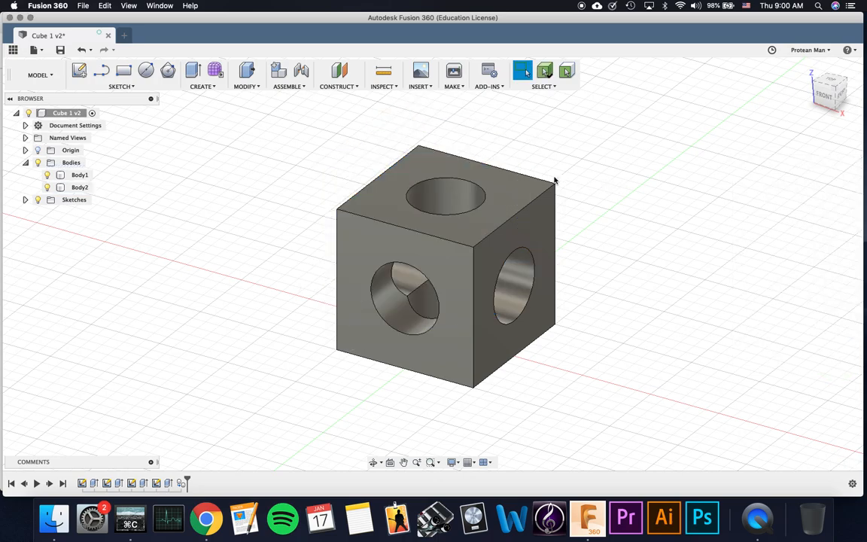
click(79, 187)
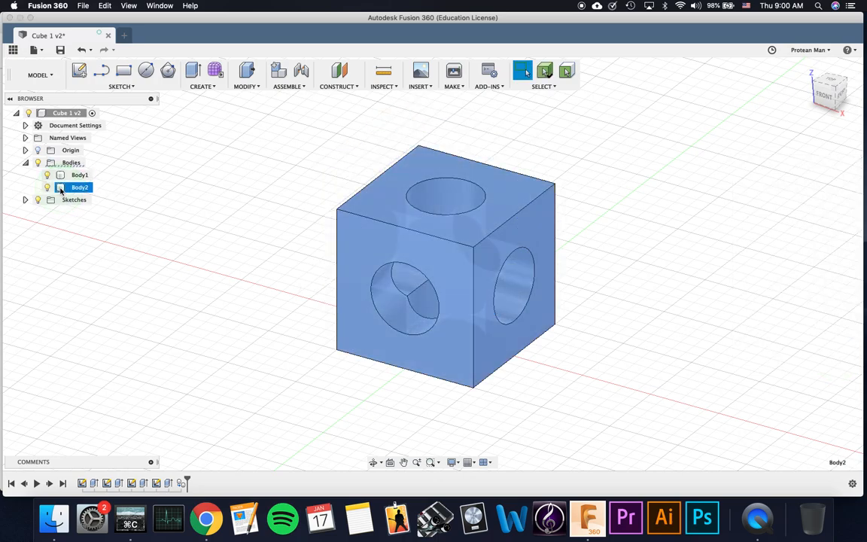
right_click(299, 215)
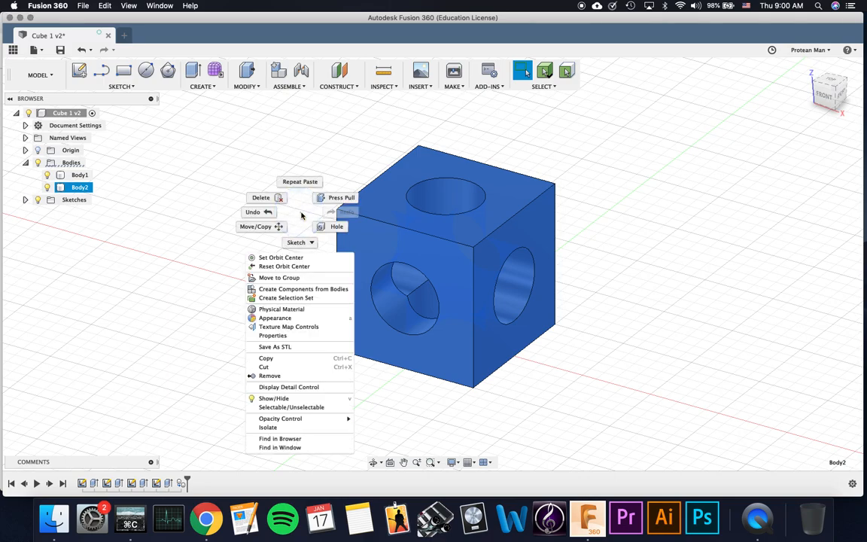
click(301, 215)
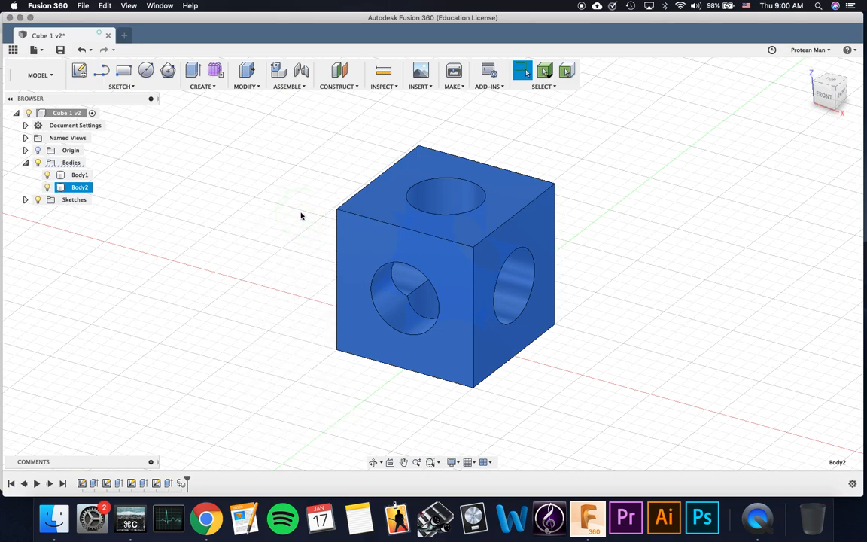
key(m)
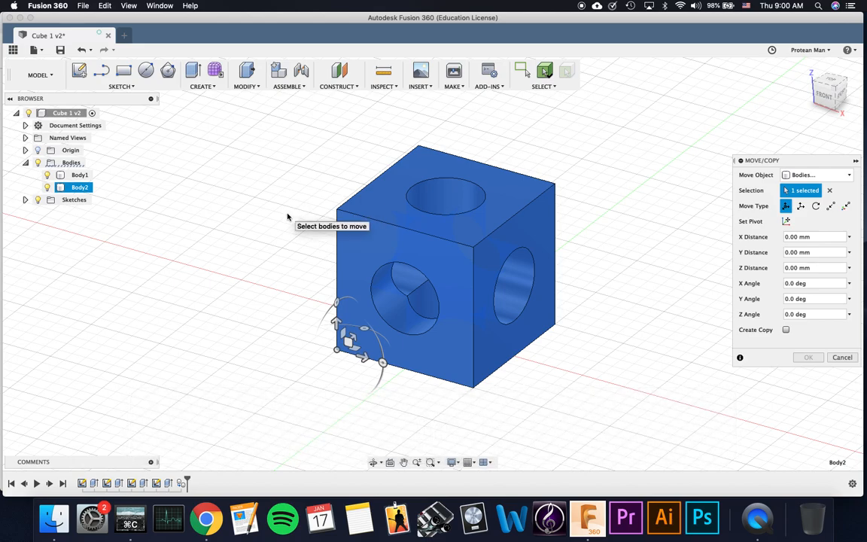
key(Escape)
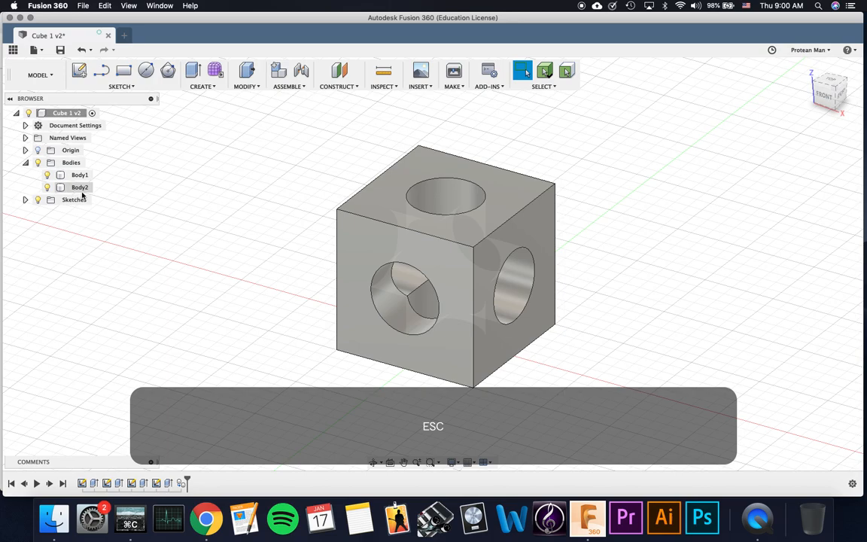
Select Body2 and move it along the X axis with Move/Copy, setting the X distance to -100 mm
click(80, 187)
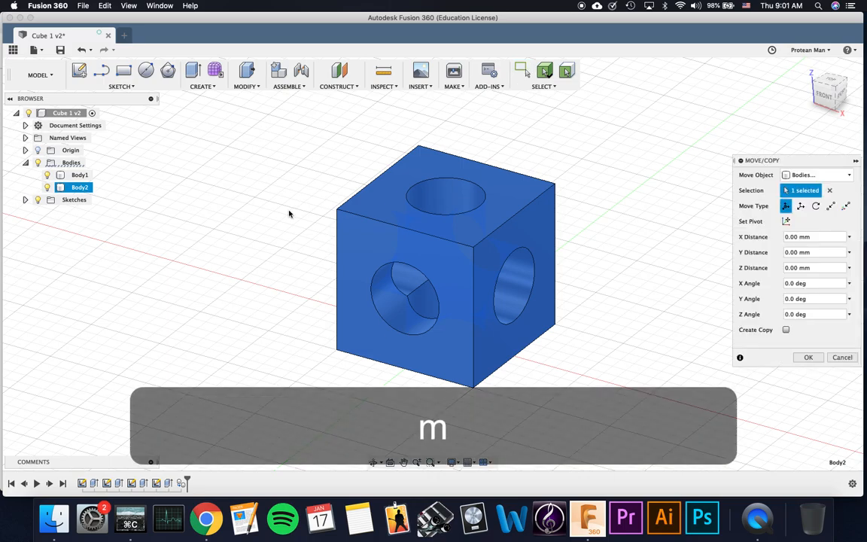
key(m)
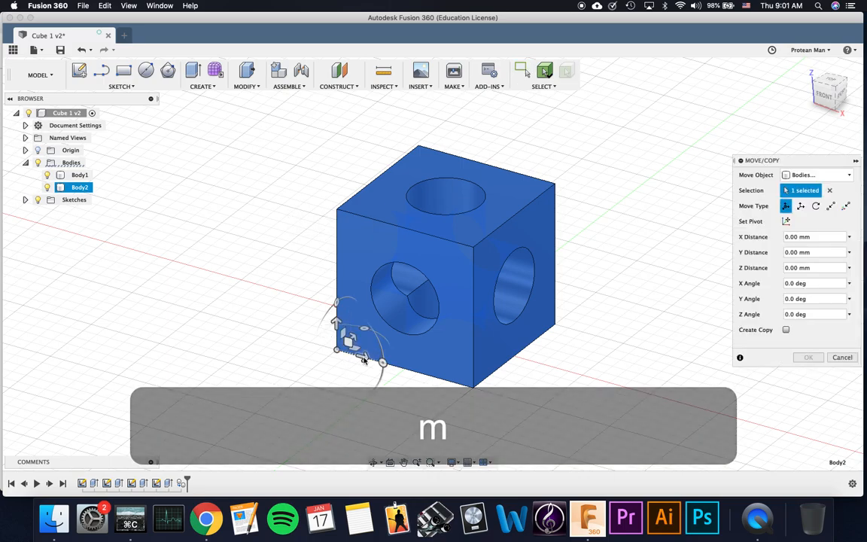
drag(357, 355, 83, 260)
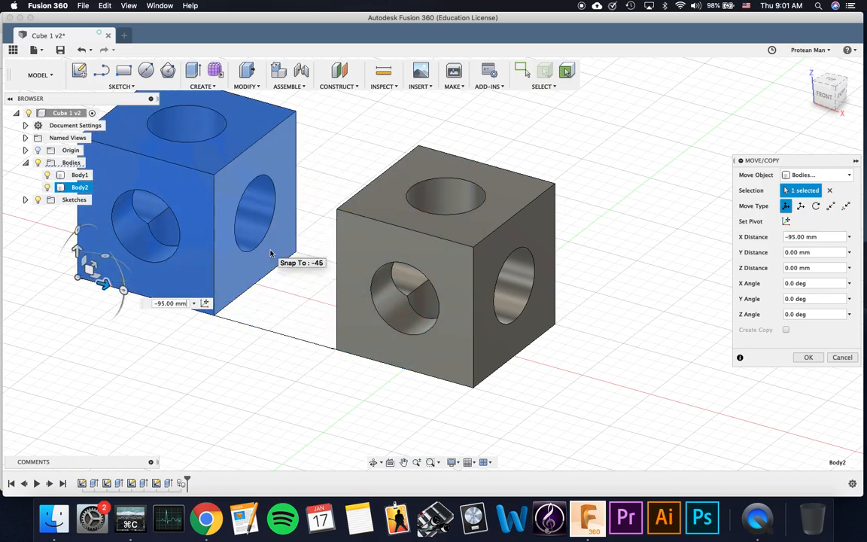
key(super+a)
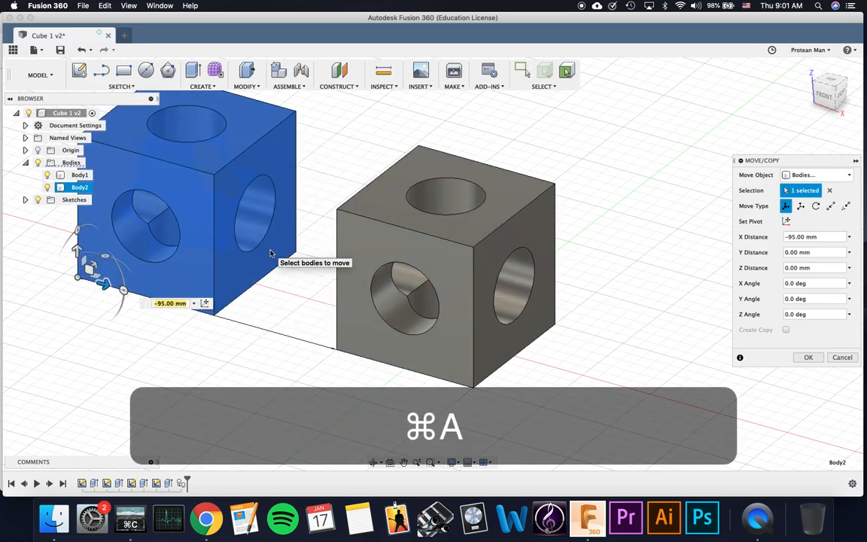
text(-100)
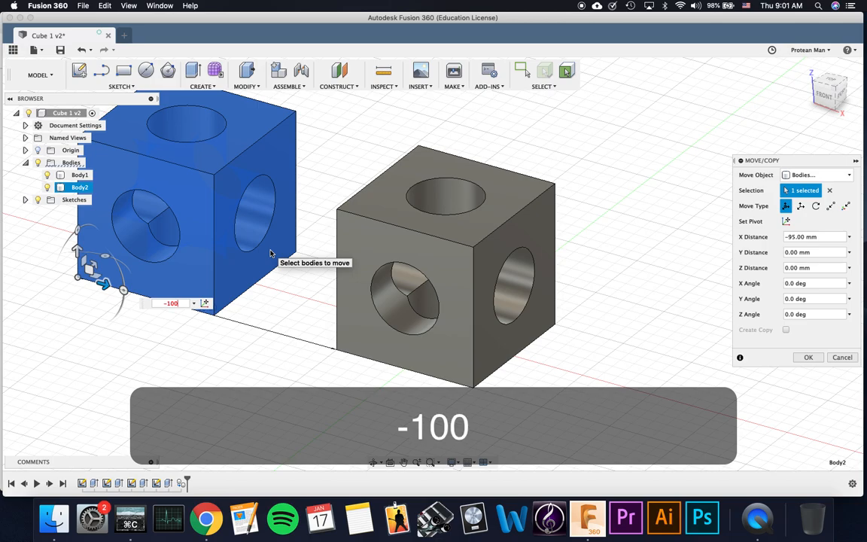
Try an X distance of 100 mm to place Body2 on the opposite side of the original cube
key(BackSpace)
key(BackSpace)
key(BackSpace)
key(BackSpace)
key(BackSpace)
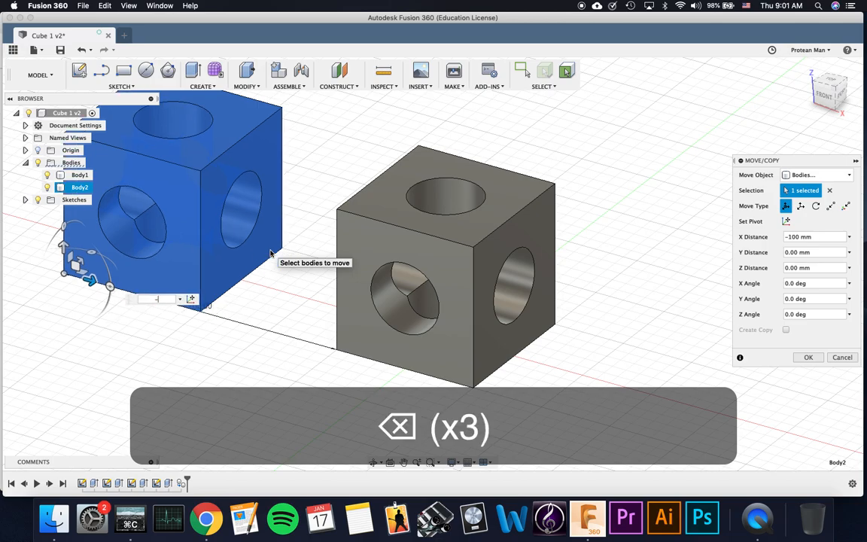
text(100)
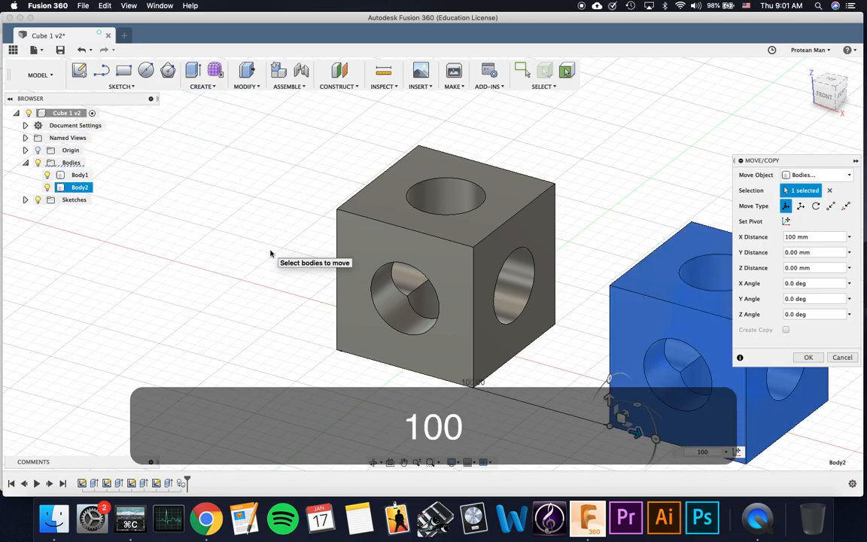
Set Body2's X distance to -100 mm, confirm the move, and clear the selection
key(BackSpace)
key(BackSpace)
key(BackSpace)
key(BackSpace)
text(-1000)
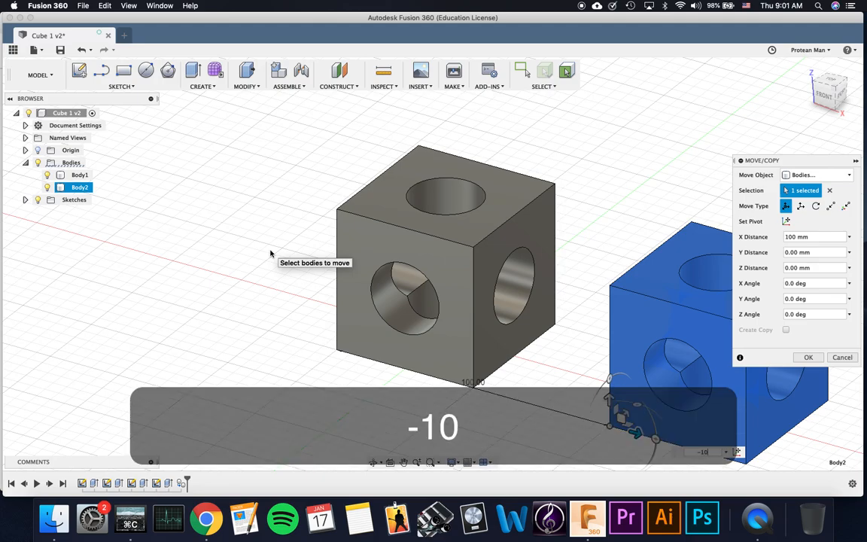
key(BackSpace)
key(BackSpace)
key(BackSpace)
key(BackSpace)
key(BackSpace)
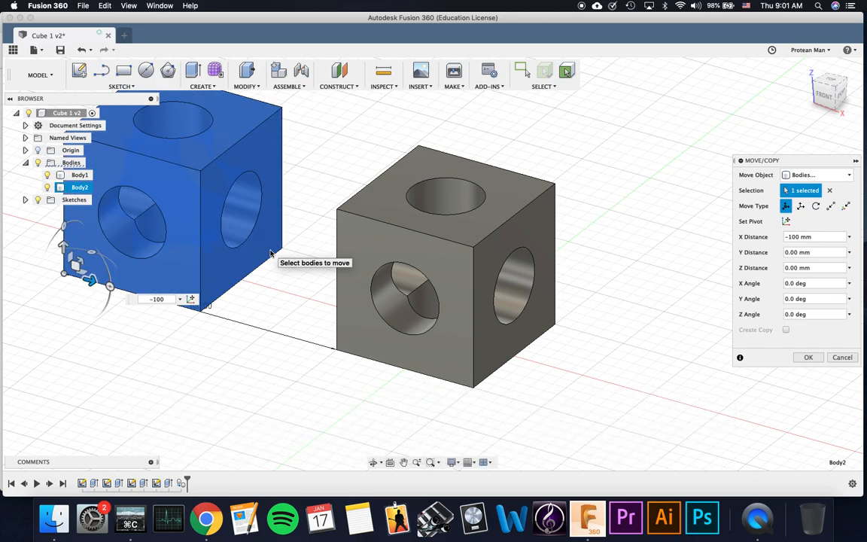
key(Return)
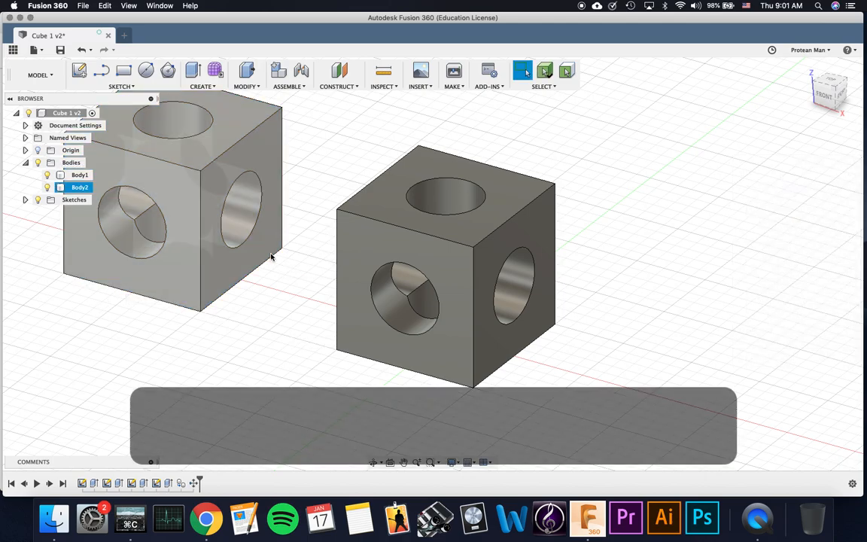
click(271, 283)
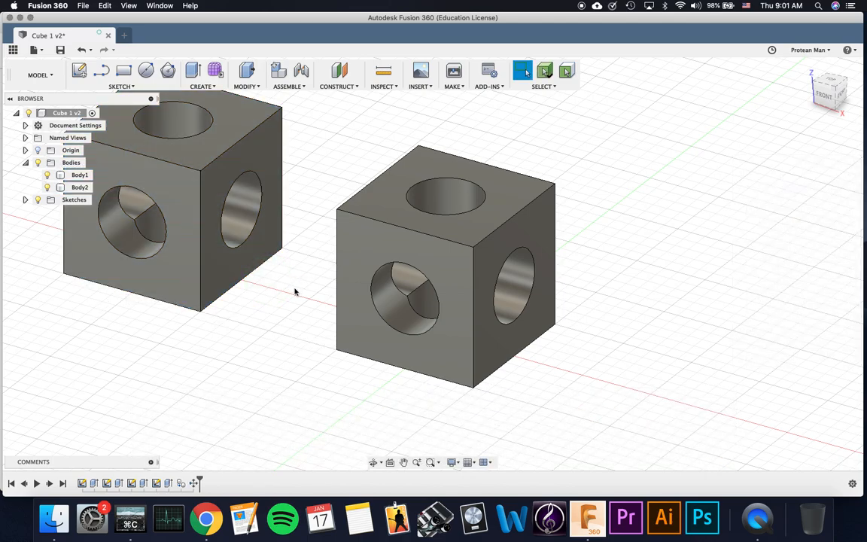
key(m)
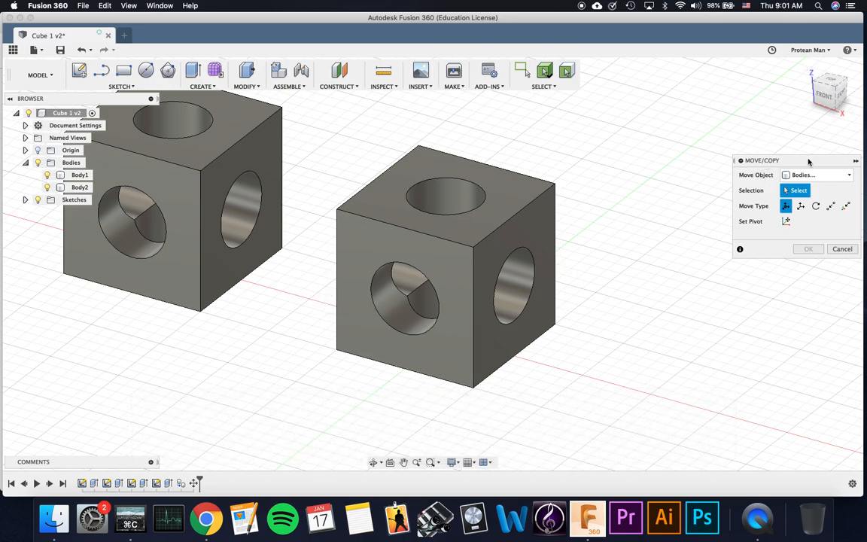
click(495, 214)
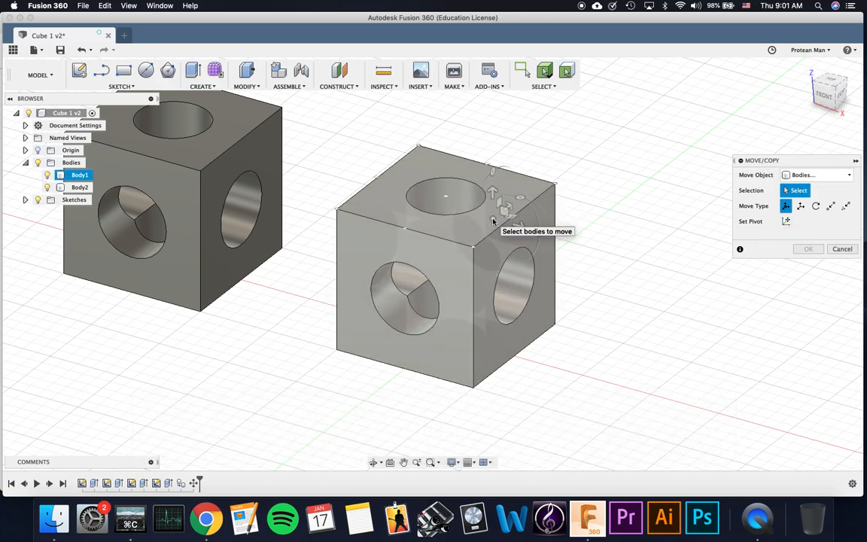
key(Escape)
click(480, 206)
key(m)
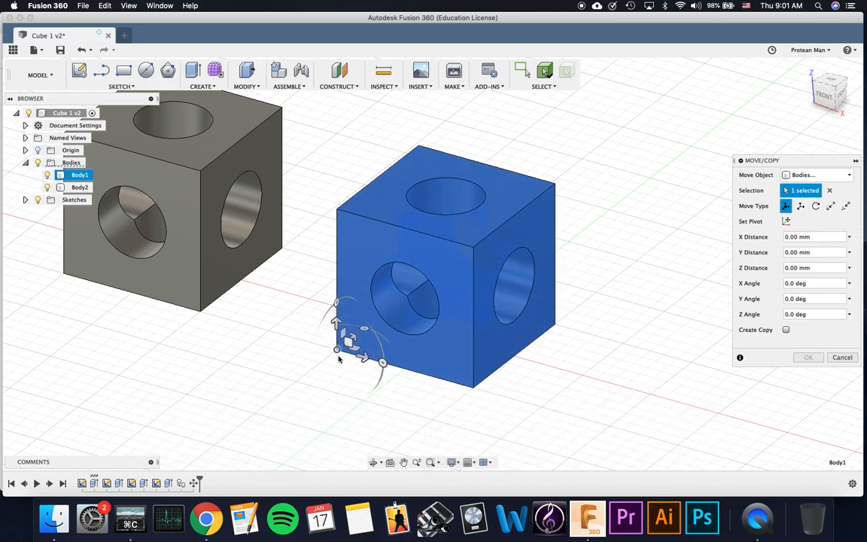
key(Escape)
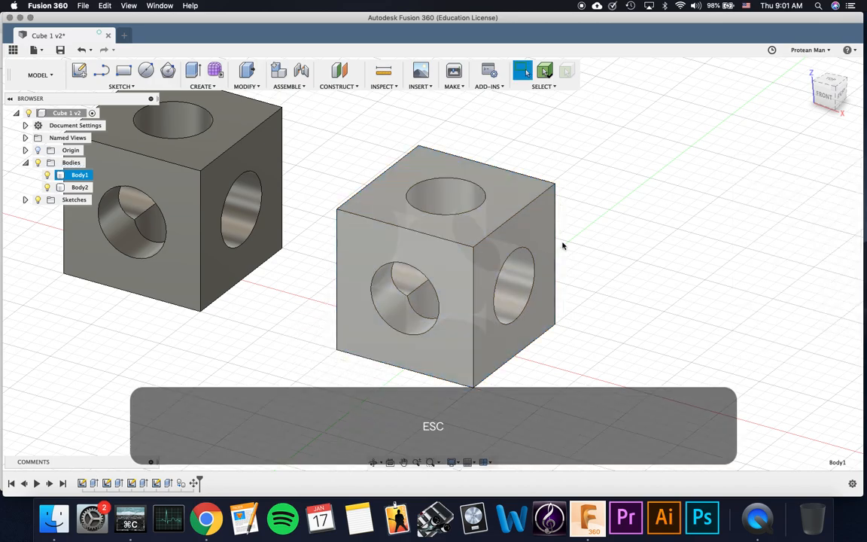
click(525, 216)
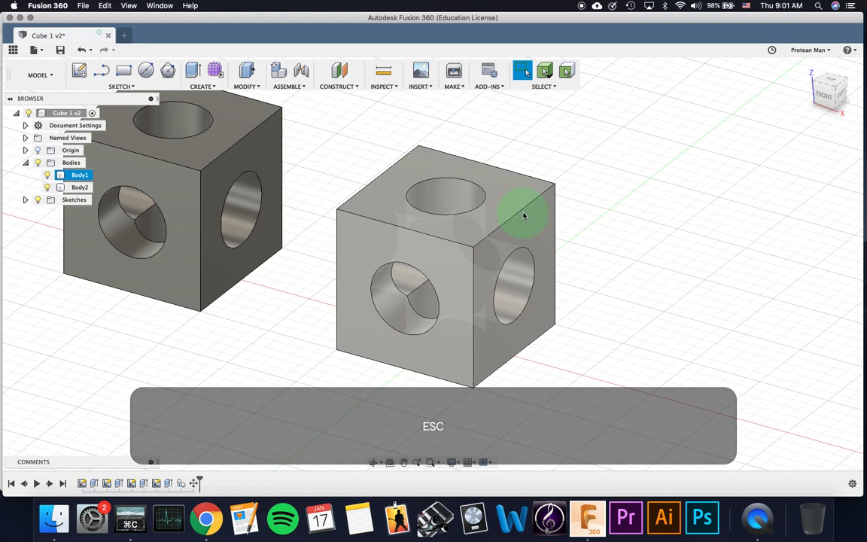
key(m)
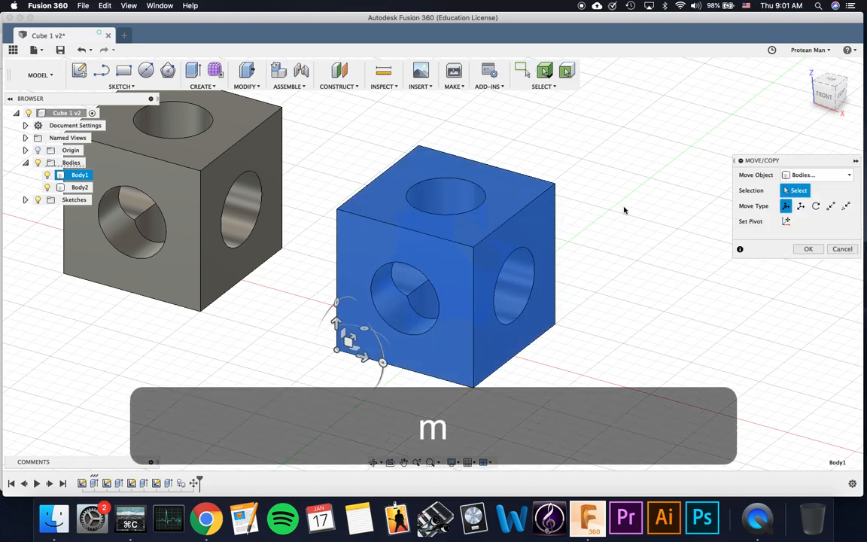
key(Escape)
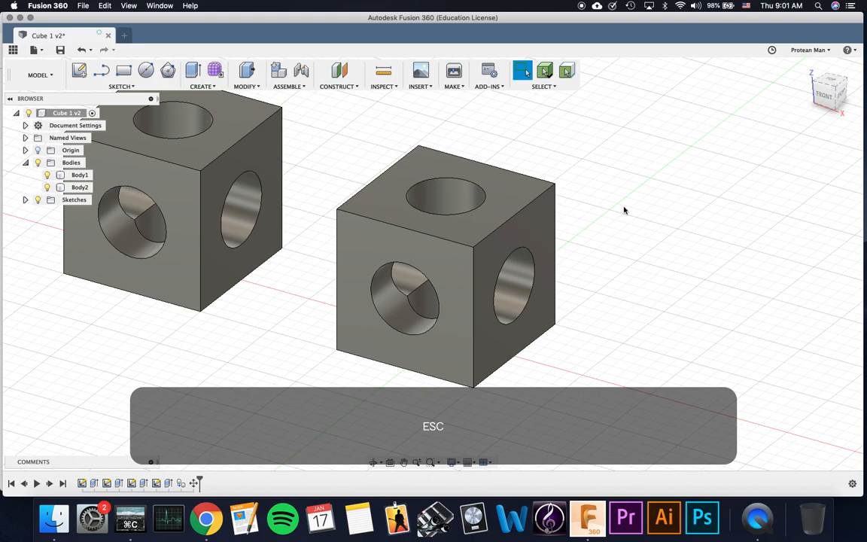
key(m)
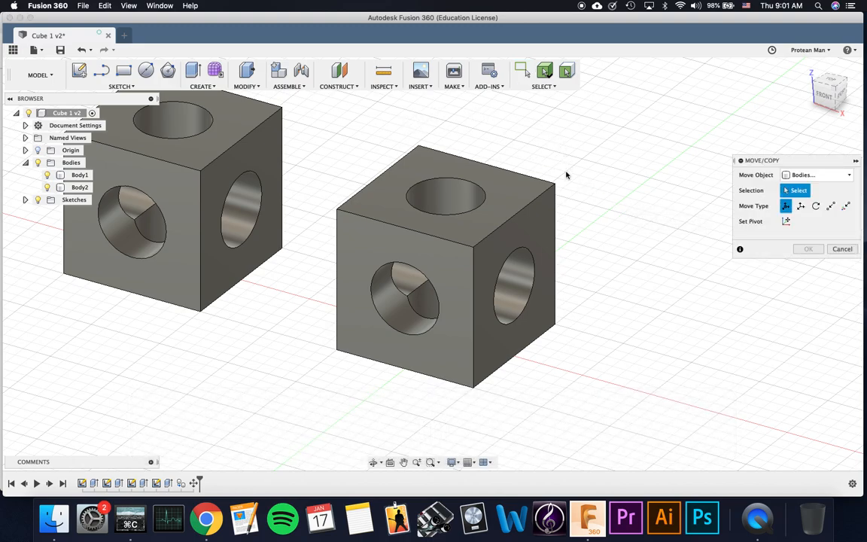
click(547, 189)
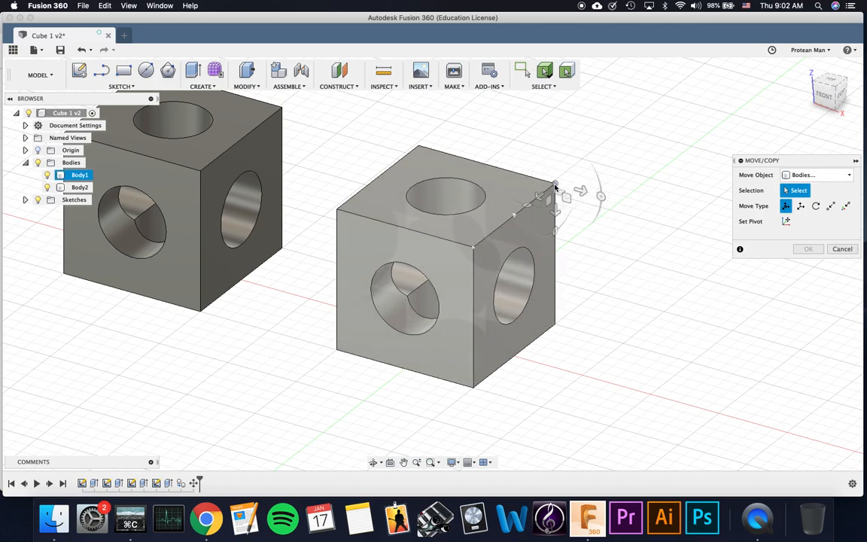
click(555, 187)
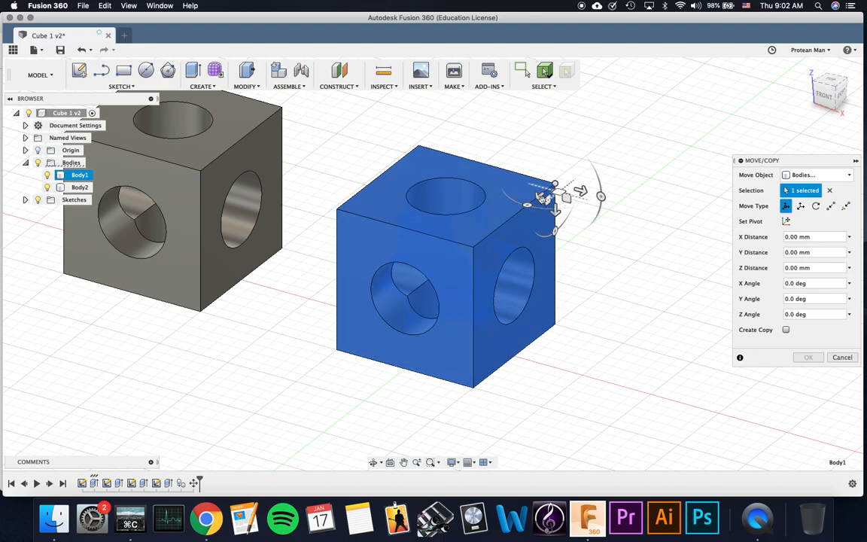
key(Escape)
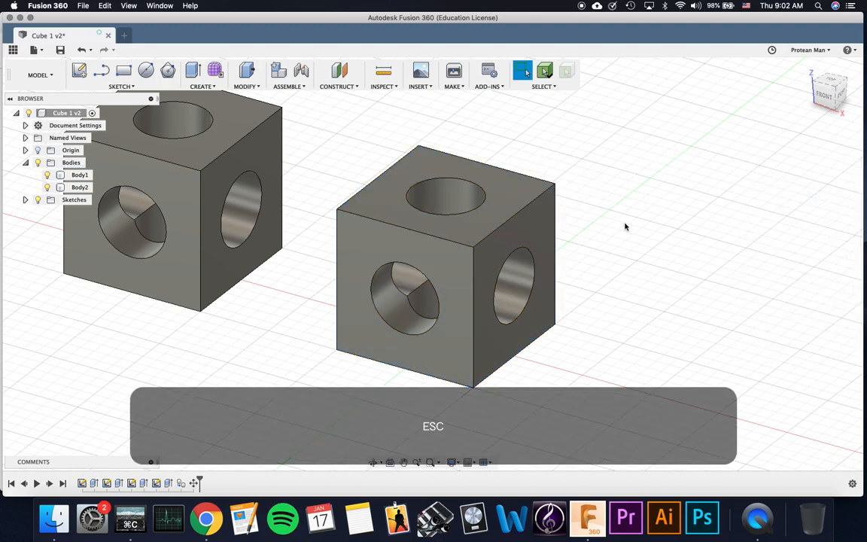
Select Body2 and pin the Scale and Combine commands for quick access among the Modify tools
middle_drag(376, 232, 462, 264)
scroll(513, 256, down, 1)
scroll(512, 255, down, 3)
scroll(512, 256, up, 2)
scroll(466, 262, up, 1)
scroll(457, 259, down, 1)
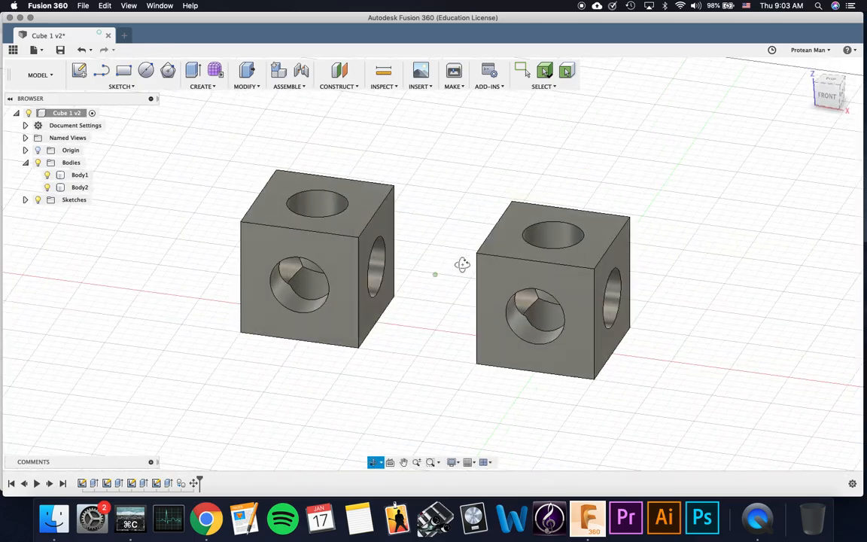
click(343, 179)
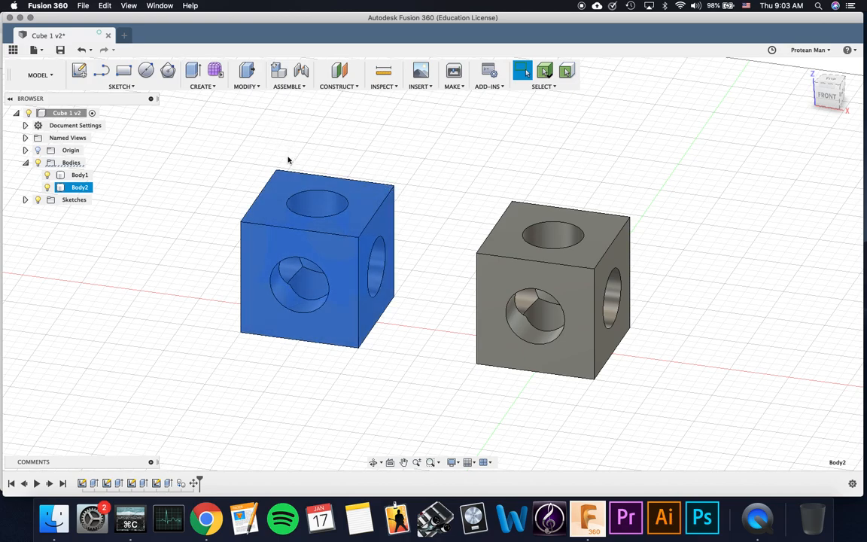
click(253, 87)
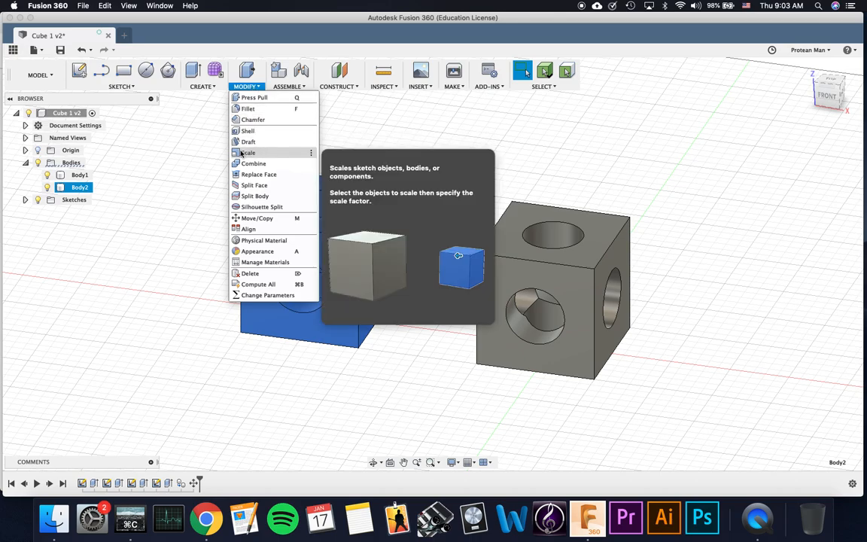
click(310, 153)
click(322, 154)
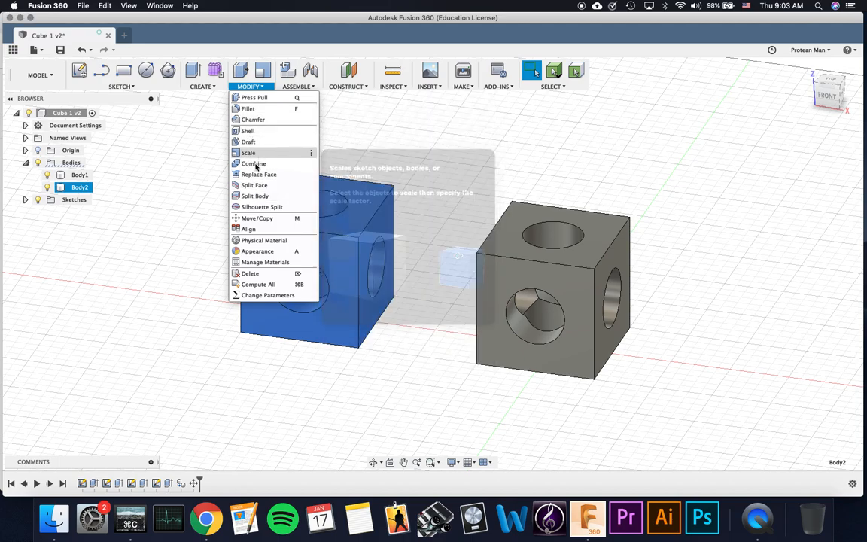
click(310, 164)
click(322, 167)
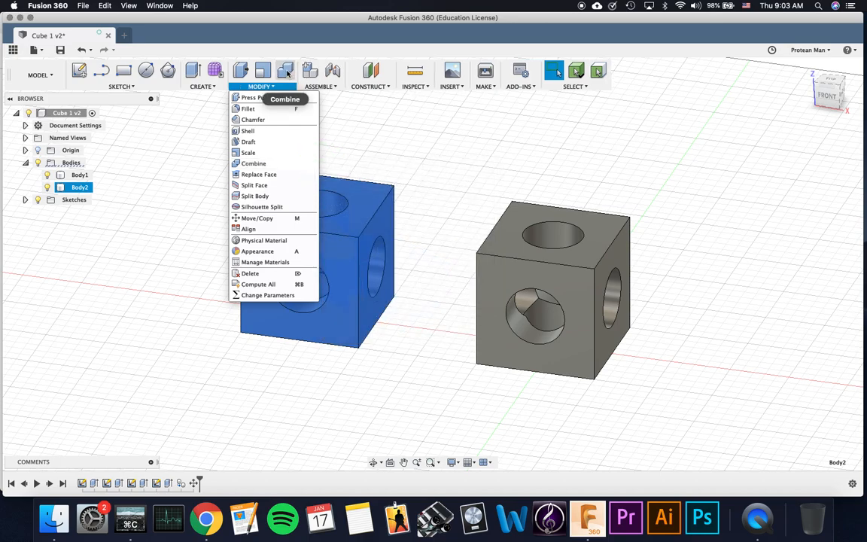
Reorder the pinned Modify commands so that Combine comes before Scale, and leave the Combine command
click(286, 70)
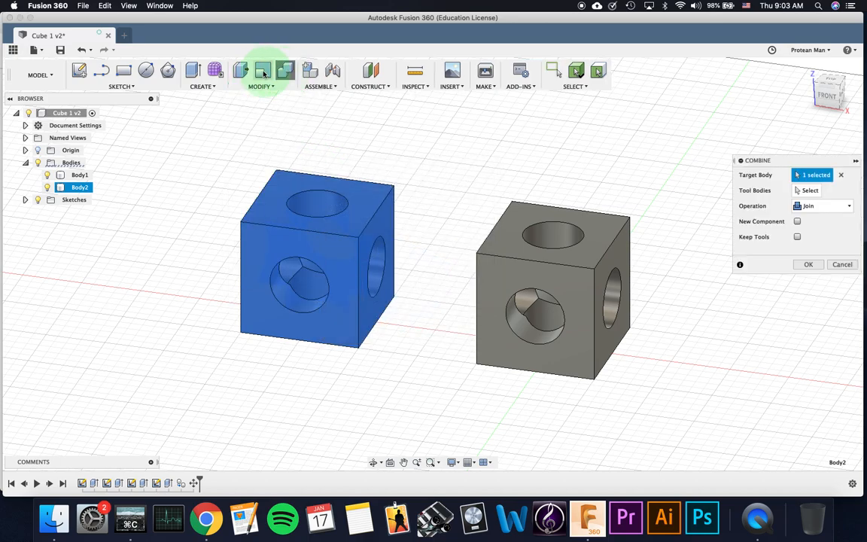
drag(283, 70, 263, 70)
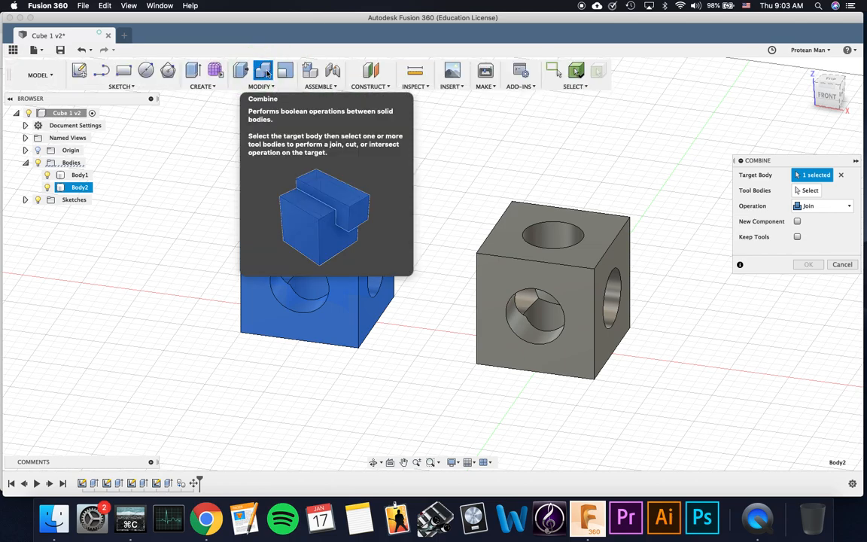
click(323, 118)
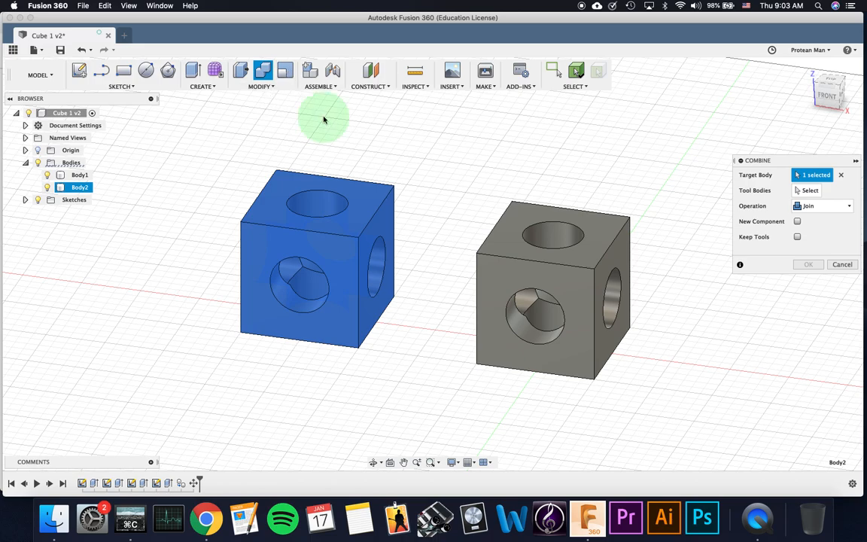
key(Escape)
Start Scale on Body2 and examine where its default scale point sits on the cube's upper corner
click(297, 185)
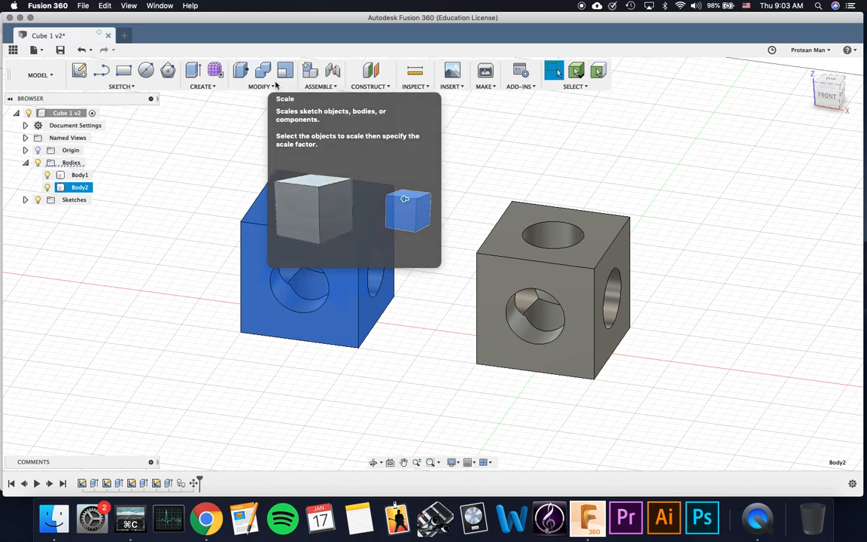
click(269, 87)
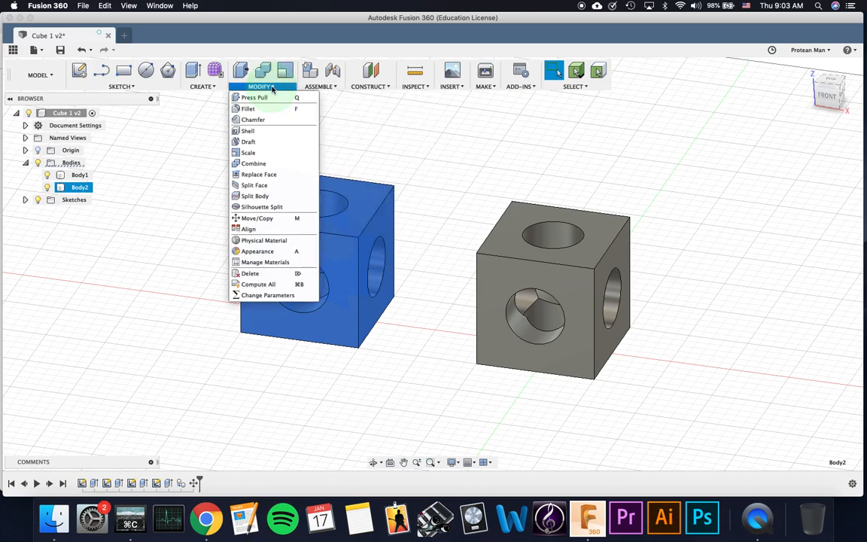
click(256, 154)
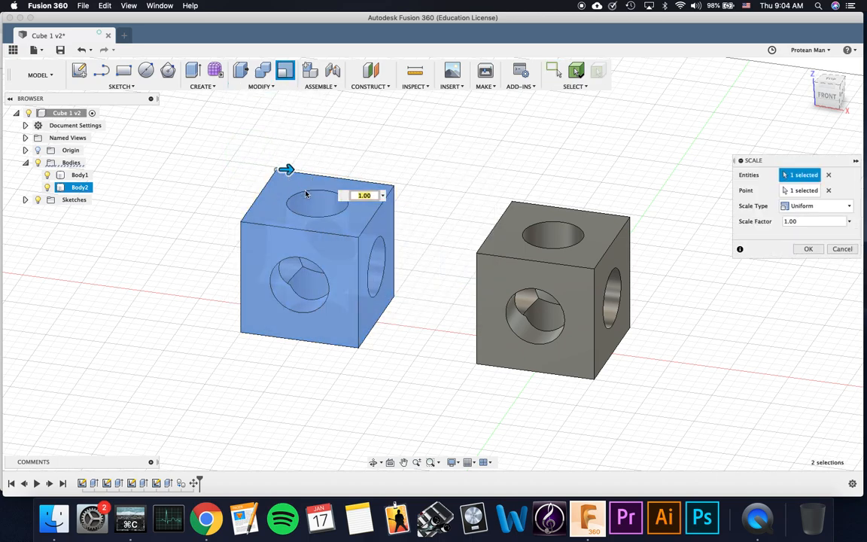
scroll(280, 173, up, 5)
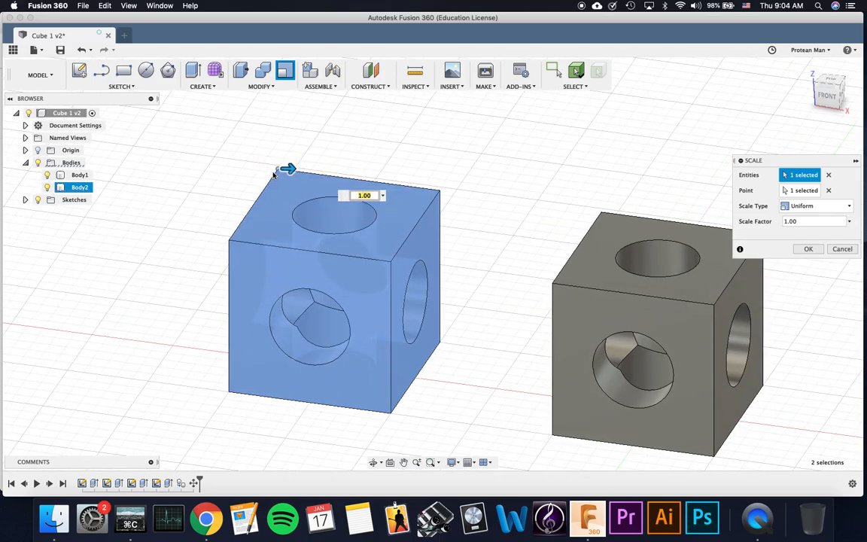
scroll(279, 172, up, 3)
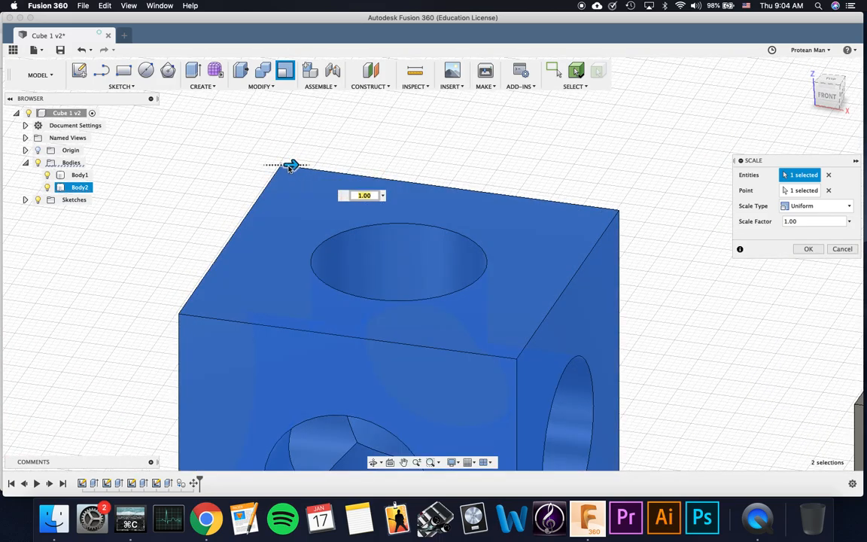
scroll(280, 169, down, 7)
shift+middle_drag(284, 187, 325, 187)
scroll(253, 230, up, 6)
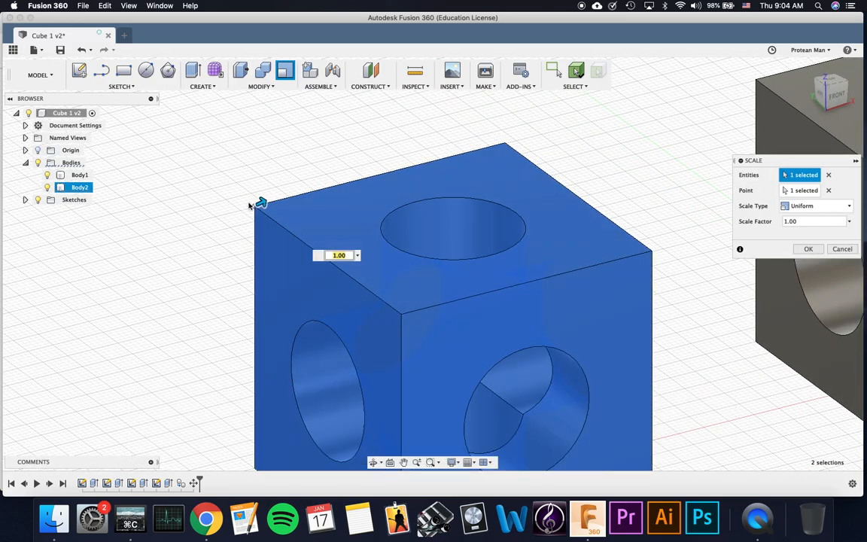
scroll(256, 207, up, 8)
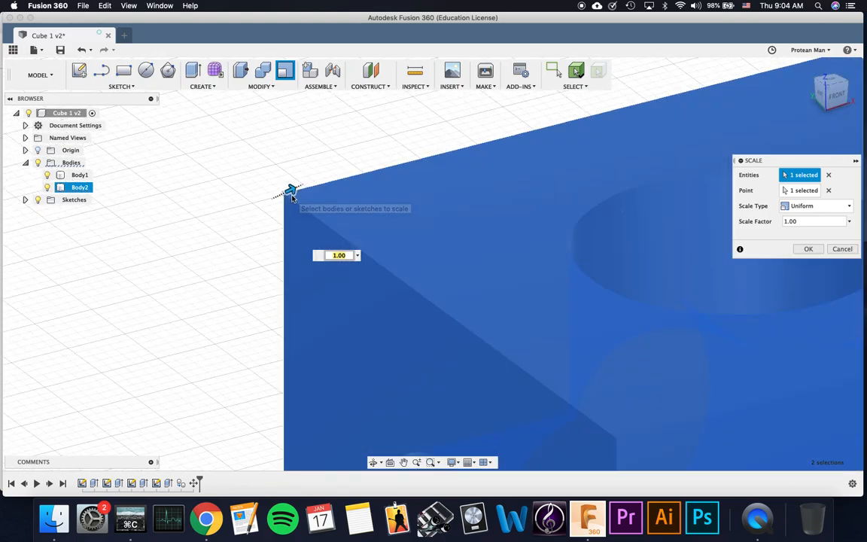
scroll(280, 193, down, 8)
shift+middle_drag(459, 207, 417, 213)
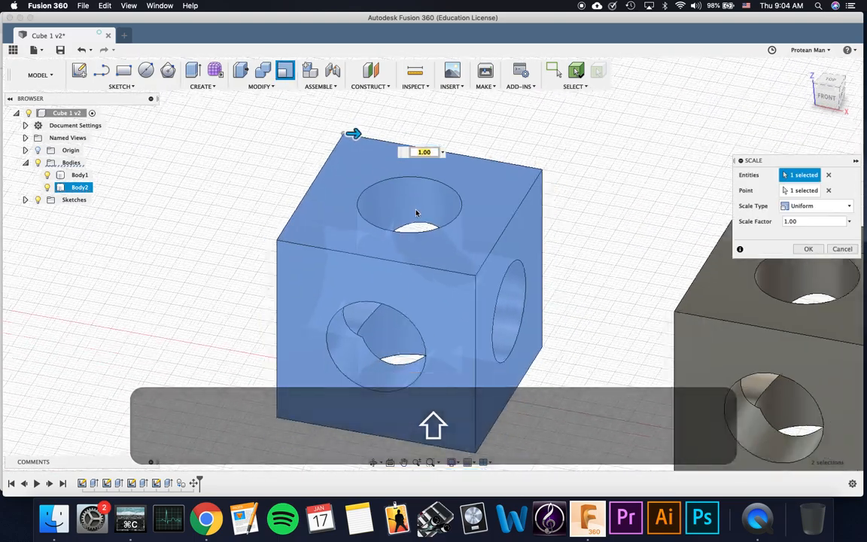
scroll(416, 213, down, 5)
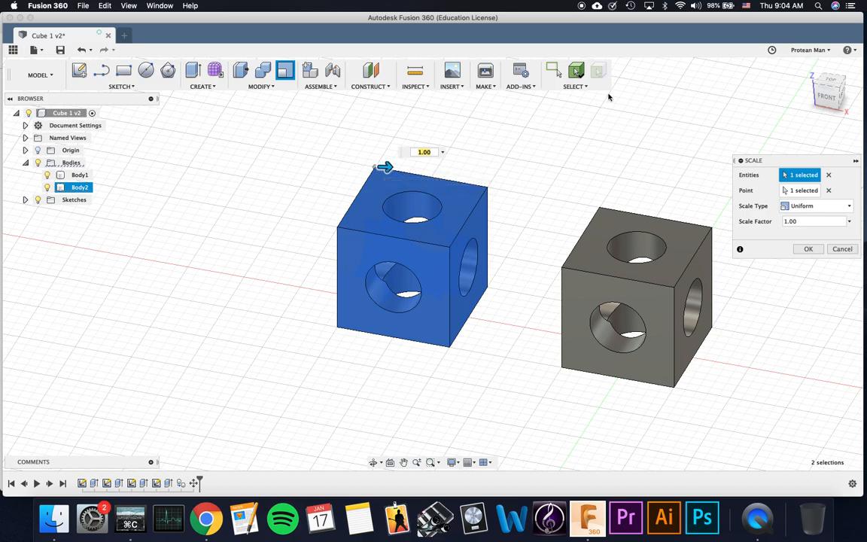
Clear the preselected scale point for Body2 and cancel the scaling
drag(770, 161, 584, 108)
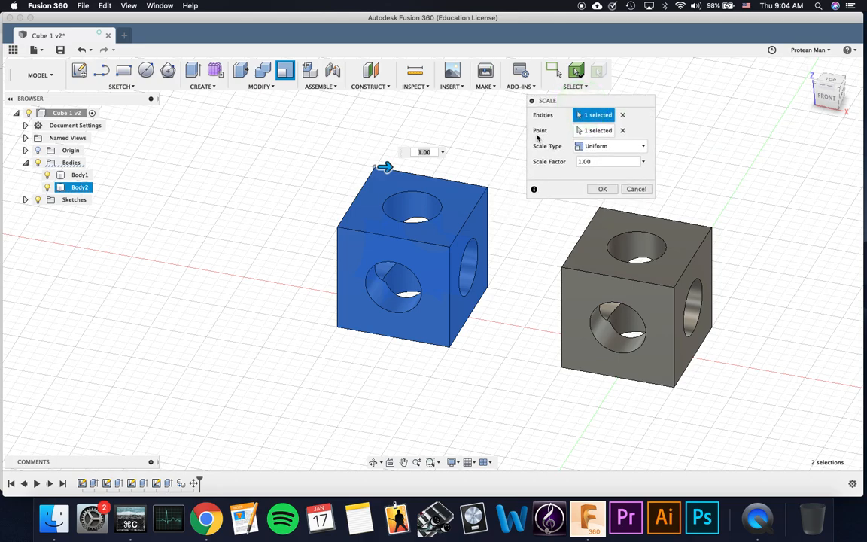
click(582, 132)
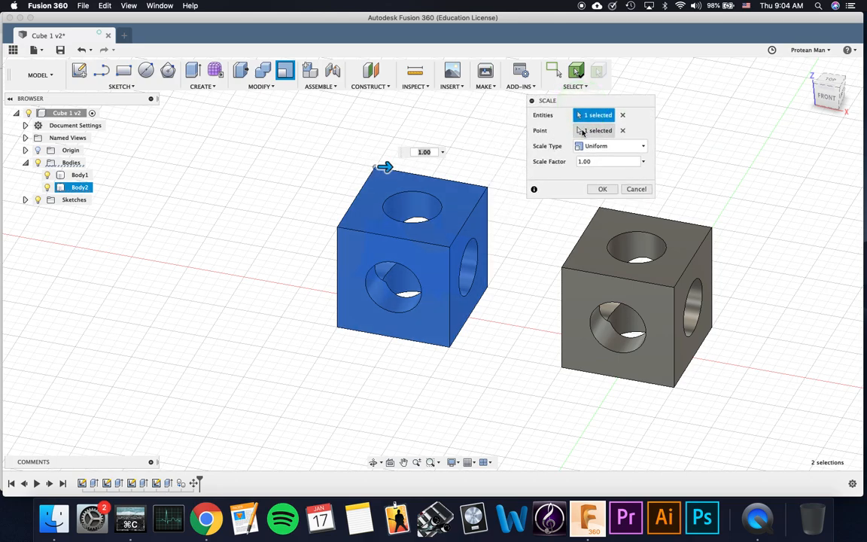
click(623, 131)
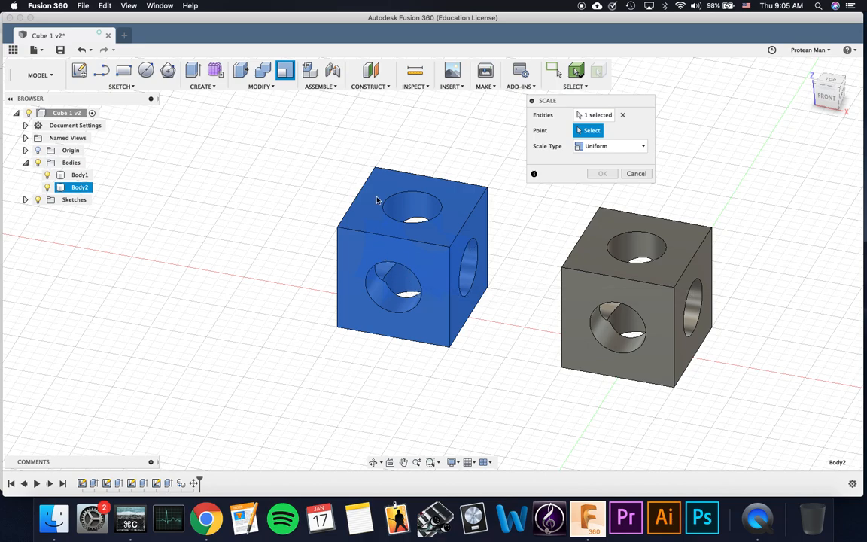
click(634, 174)
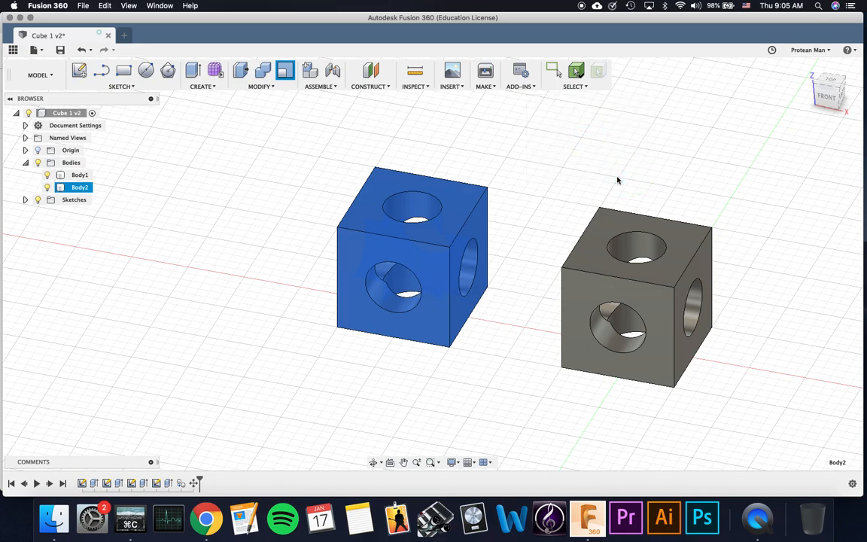
mouse_move(472, 237)
shift+middle_down()
mouse_move(484, 236)
mouse_move(486, 246)
mouse_move(449, 219)
mouse_move(464, 190)
mouse_move(494, 184)
mouse_move(501, 219)
mouse_move(484, 239)
shift+middle_up()
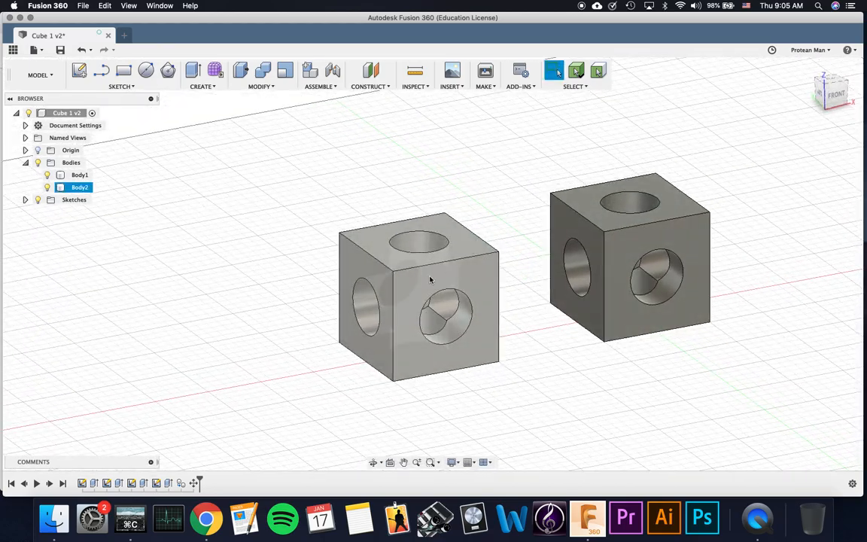
scroll(441, 283, up, 5)
shift+middle_drag(442, 283, 432, 178)
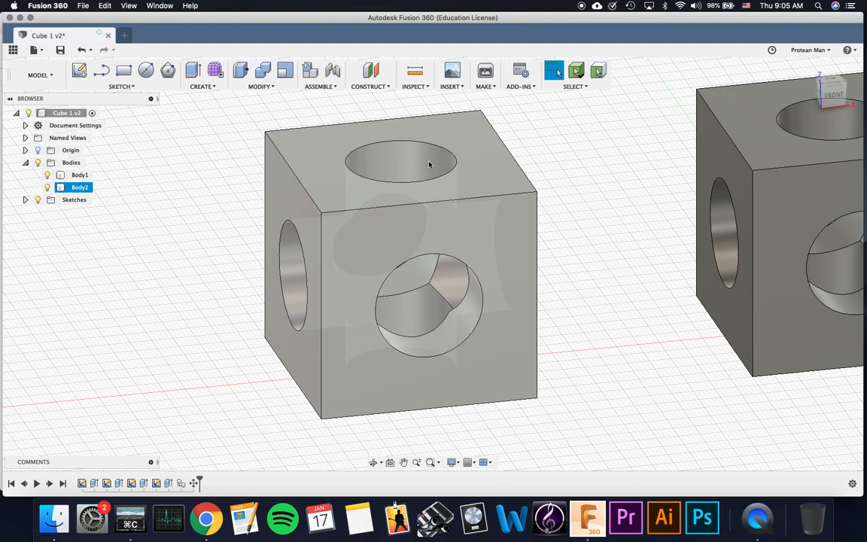
click(381, 88)
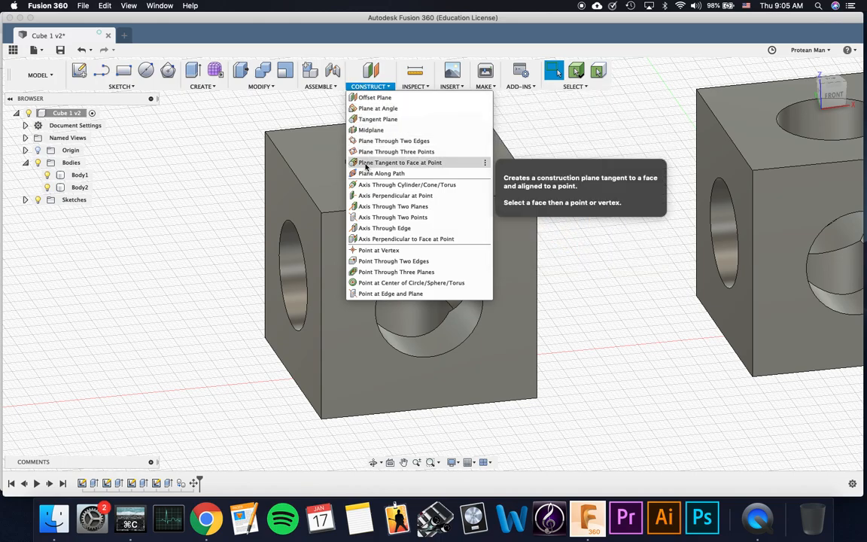
click(362, 250)
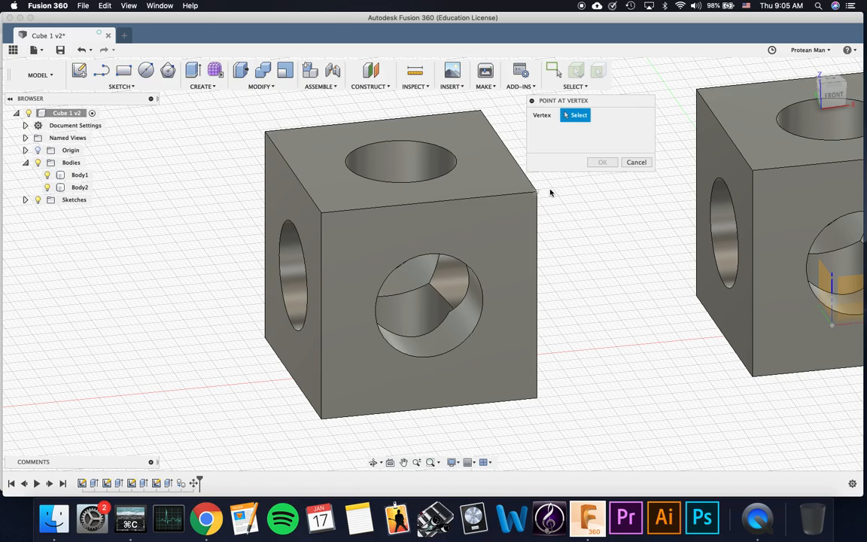
click(622, 165)
Start a box on the horizontal origin plane from the origin point, with a 10 mm by 10 mm base
scroll(621, 263, down, 4)
middle_drag(620, 295, 230, 327)
click(340, 292)
shift+middle_drag(361, 288, 328, 271)
shift+middle_drag(362, 238, 304, 203)
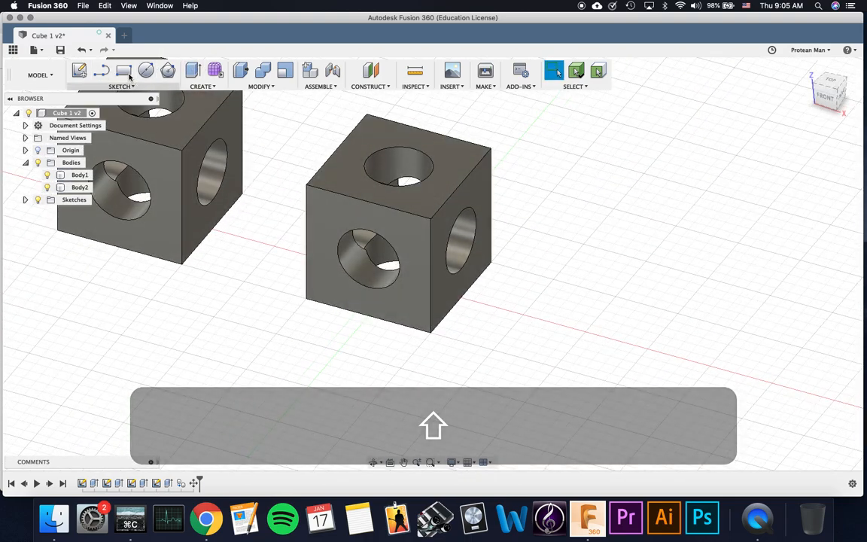
click(201, 86)
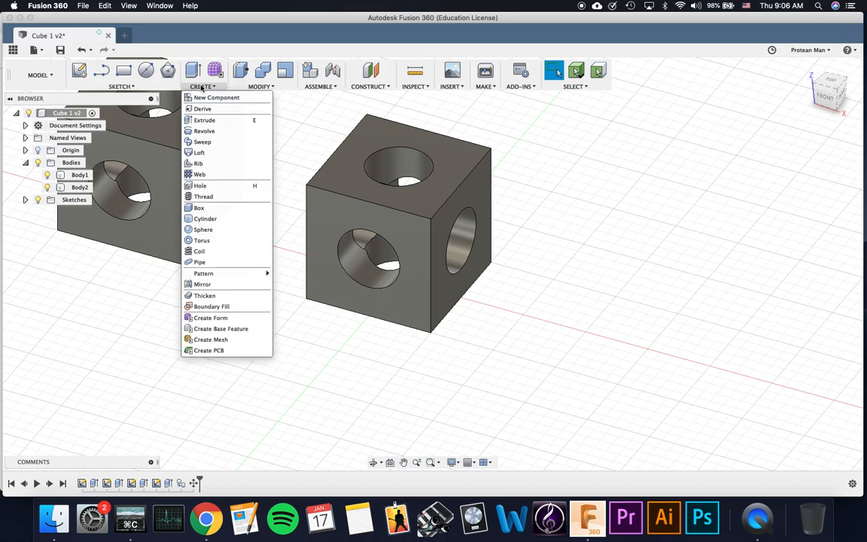
click(224, 207)
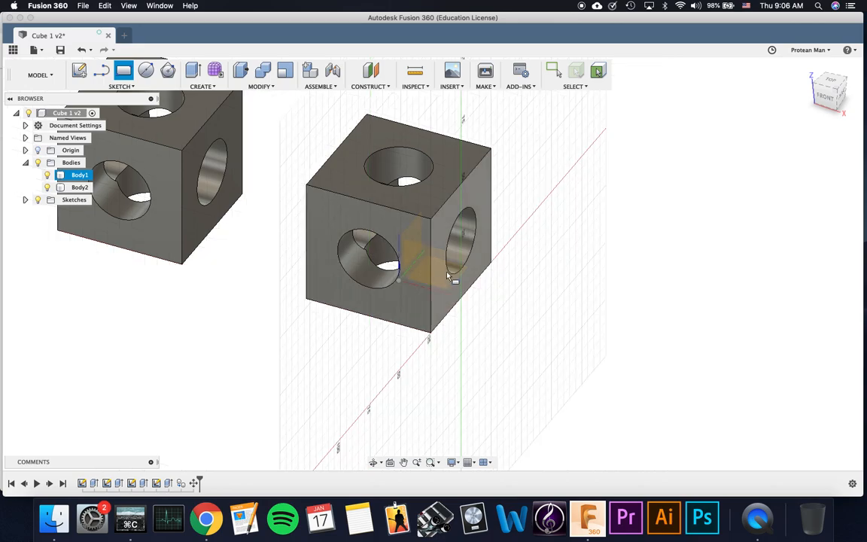
shift+middle_drag(455, 279, 409, 213)
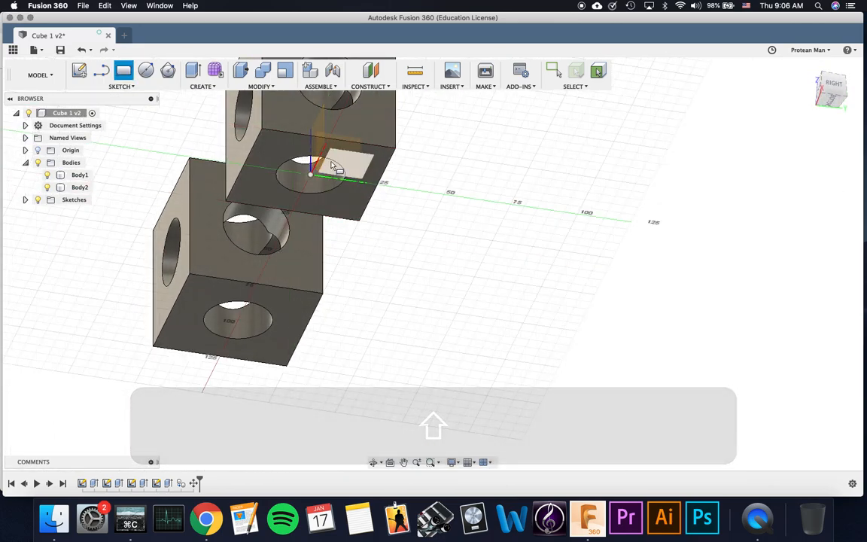
click(331, 168)
click(314, 173)
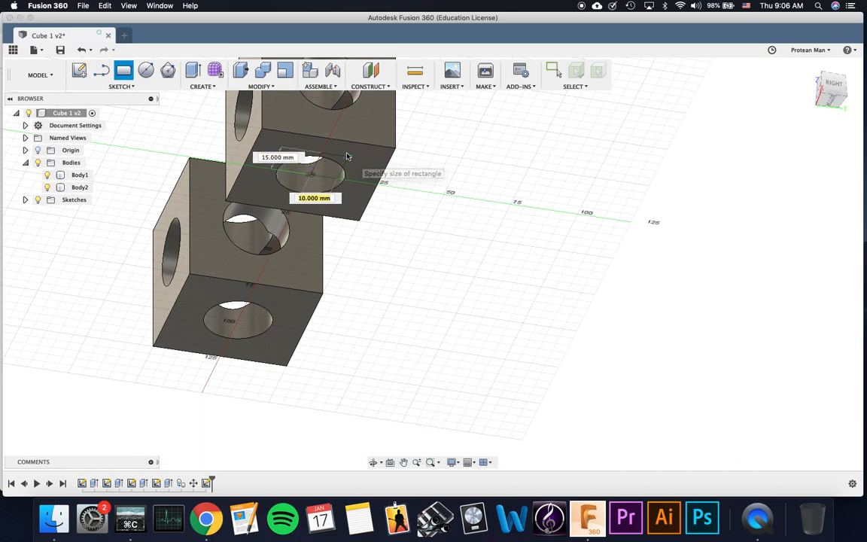
text(10)
key(Tab)
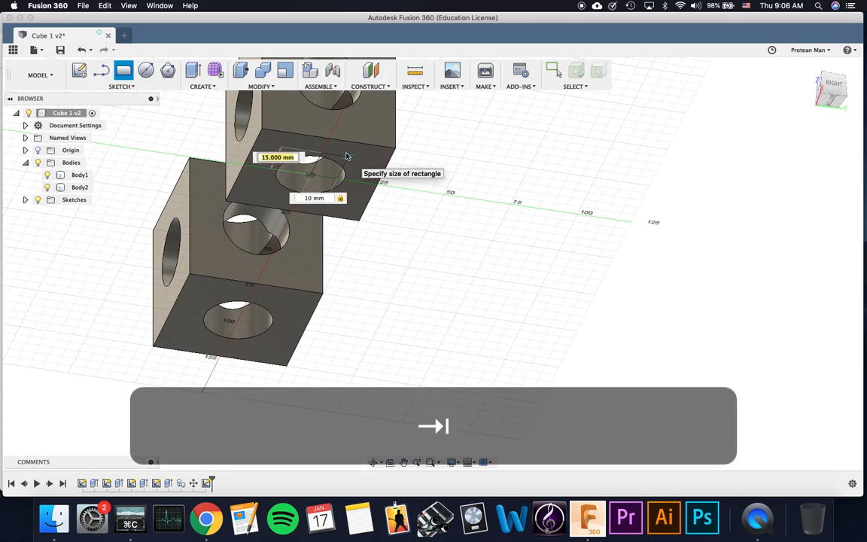
text(10)
key(Return)
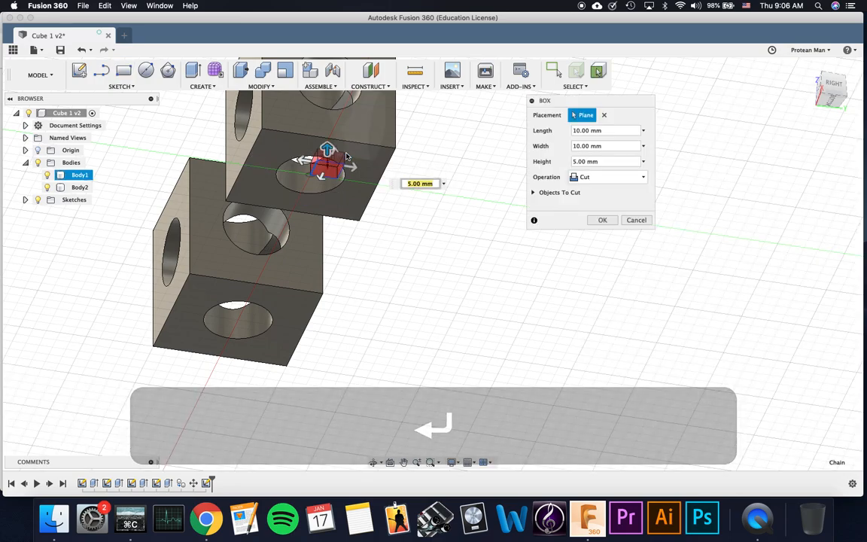
Create the box as a new body with a height of 10 mm
scroll(325, 175, up, 5)
shift+middle_drag(311, 147, 376, 162)
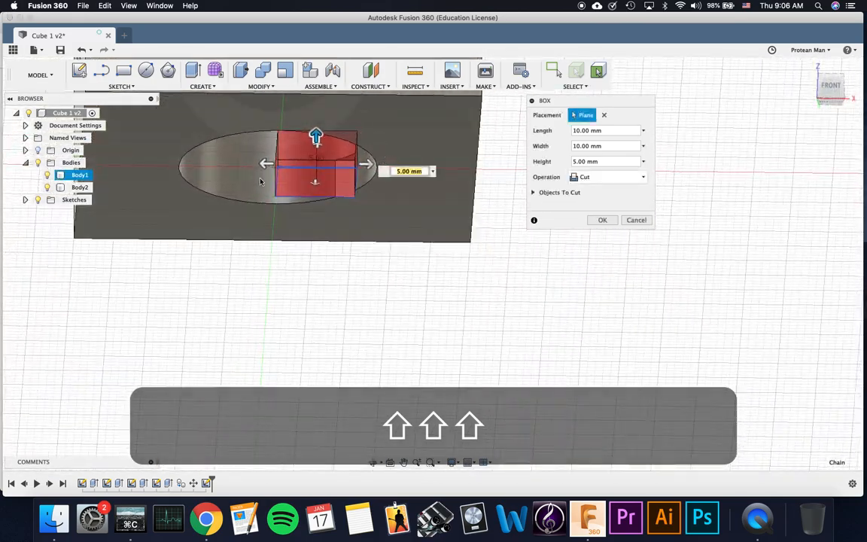
click(603, 178)
click(592, 225)
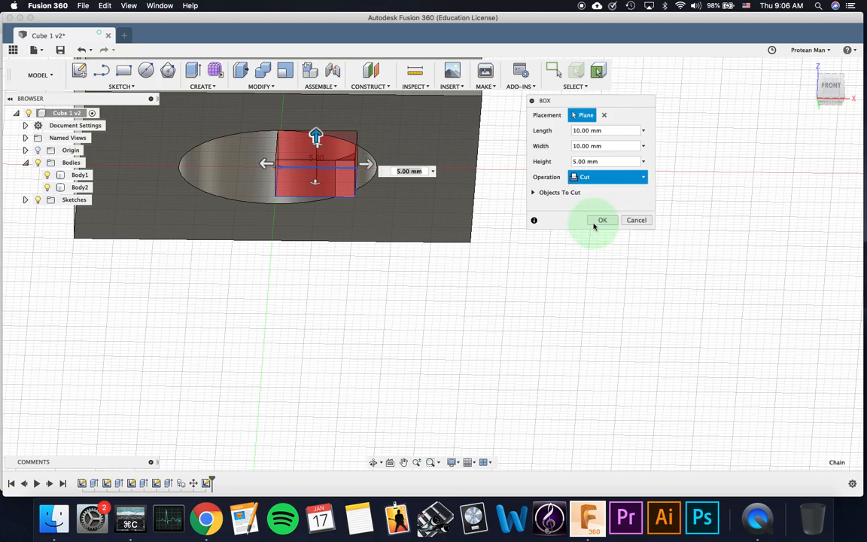
shift+middle_drag(275, 153, 271, 171)
scroll(271, 171, up, 10)
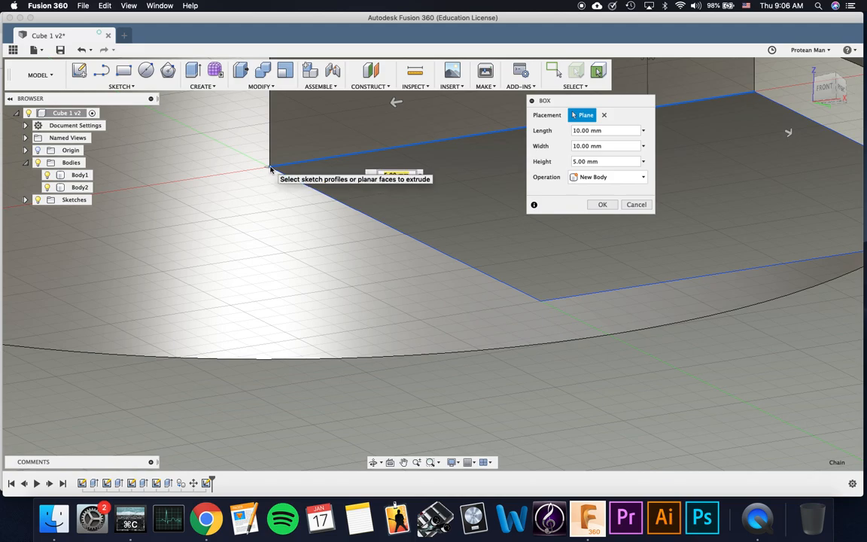
click(594, 161)
text(10)
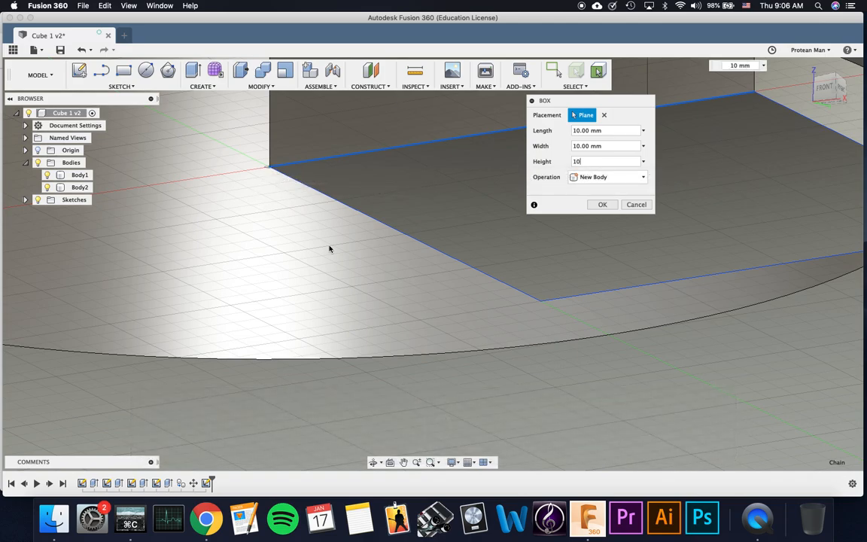
click(602, 205)
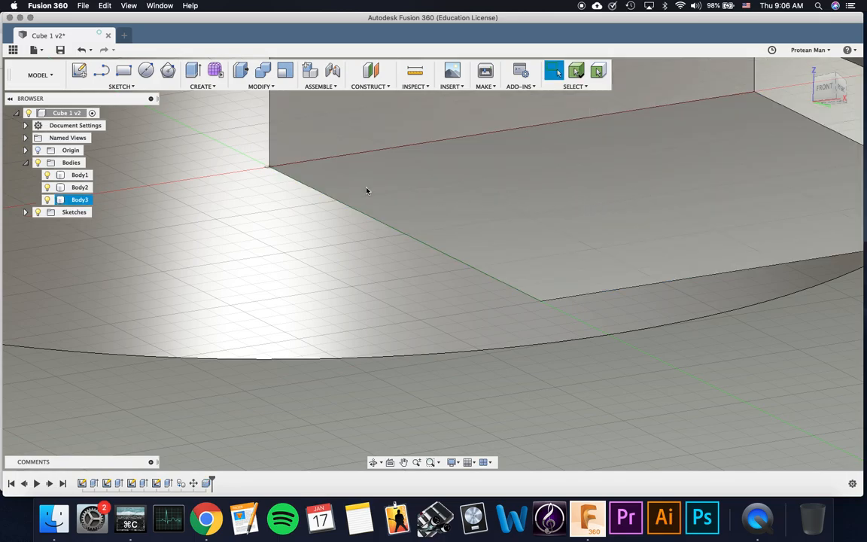
Move the small box body -100 mm along X so its corner sits at the centre of Body2's bottom hole
scroll(308, 170, down, 10)
click(287, 187)
middle_drag(286, 187, 411, 217)
scroll(449, 231, down, 5)
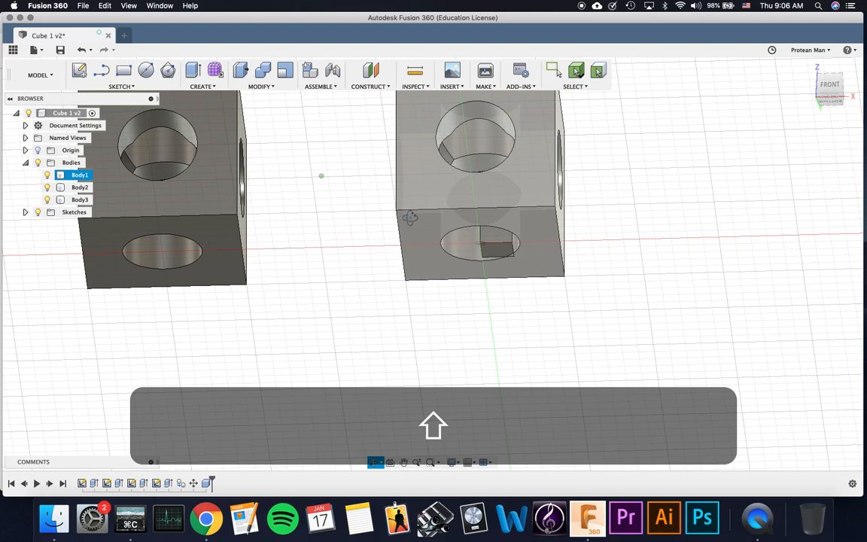
click(497, 249)
key(m)
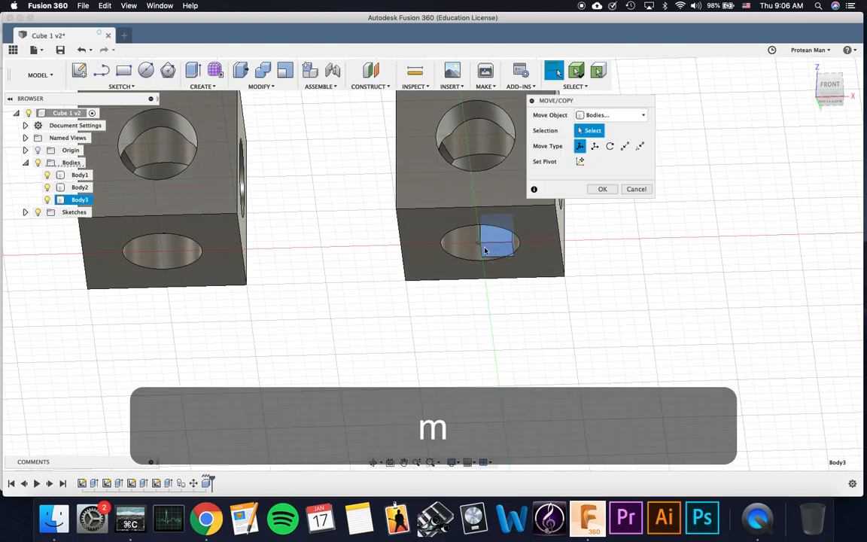
click(486, 249)
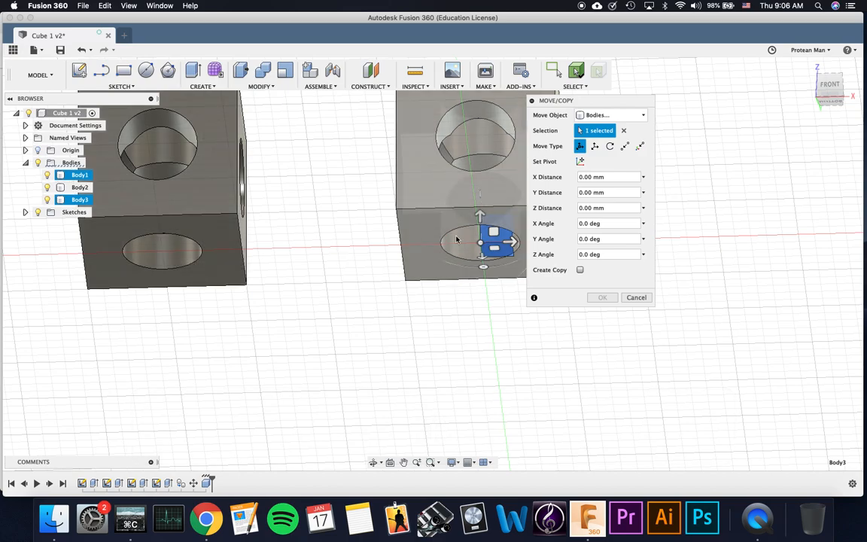
drag(510, 241, 195, 250)
scroll(183, 248, up, 10)
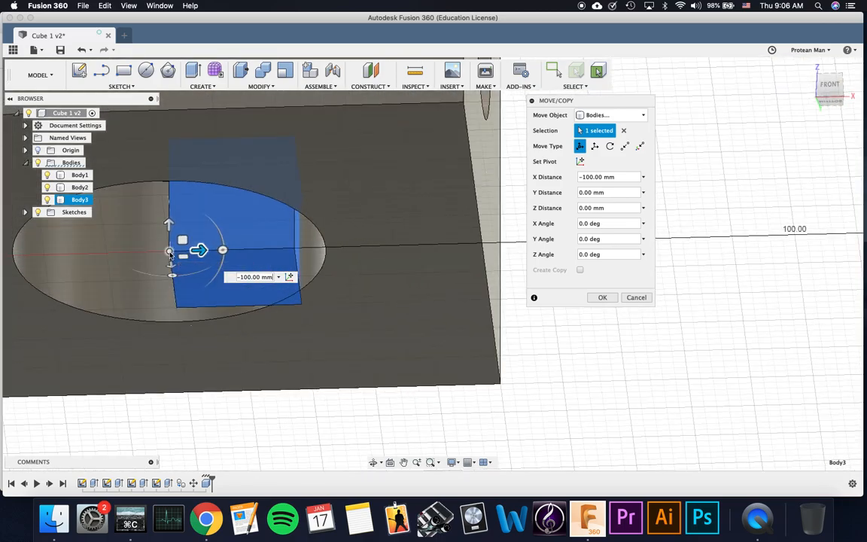
click(241, 276)
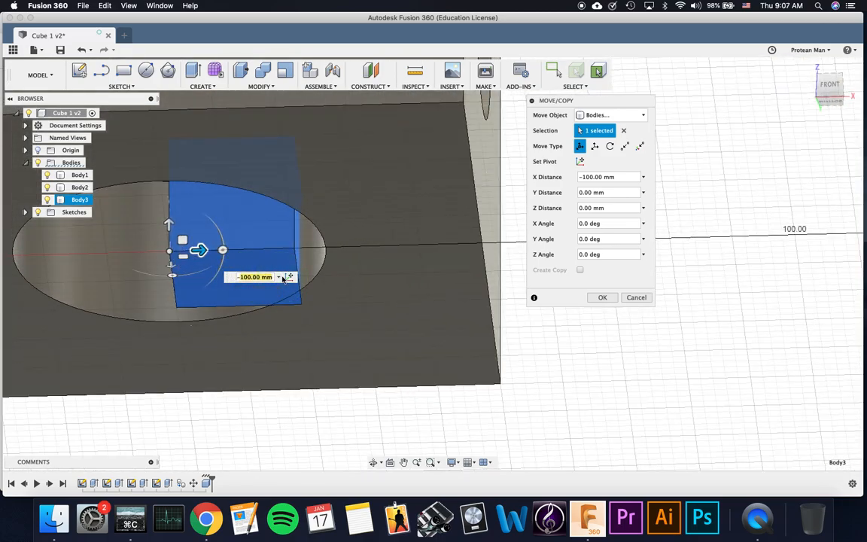
click(603, 298)
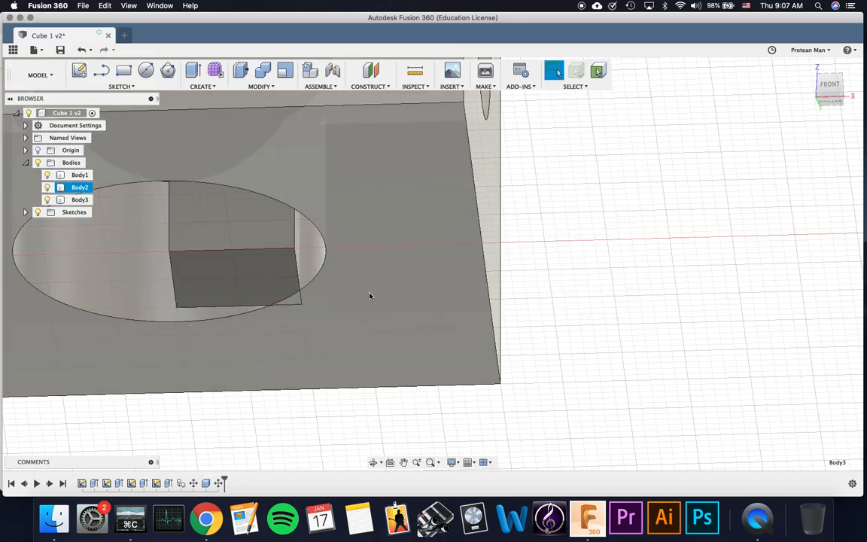
Move the small box body 25 mm upward along Z so its corner sits at the centre of Body2
double_click(194, 264)
key(m)
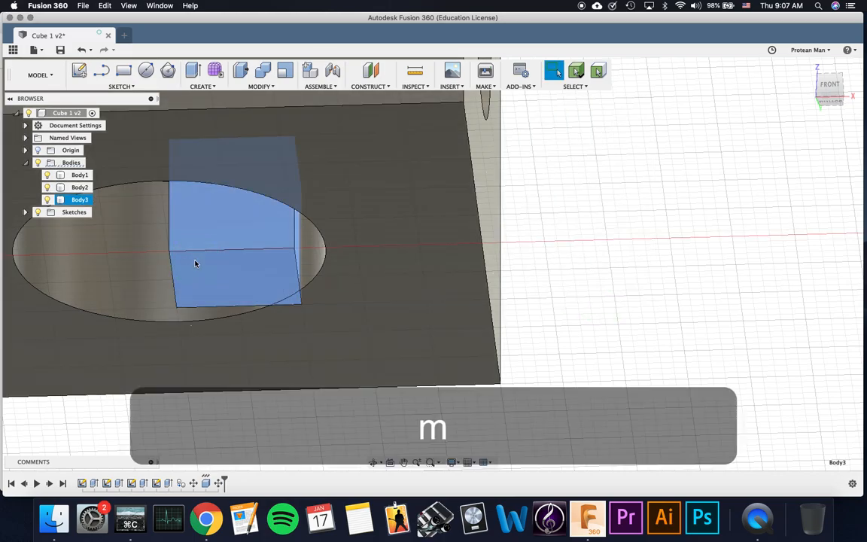
shift+middle_drag(332, 183, 318, 194)
shift+middle_drag(278, 199, 292, 192)
middle_drag(333, 153, 291, 291)
drag(282, 269, 282, 98)
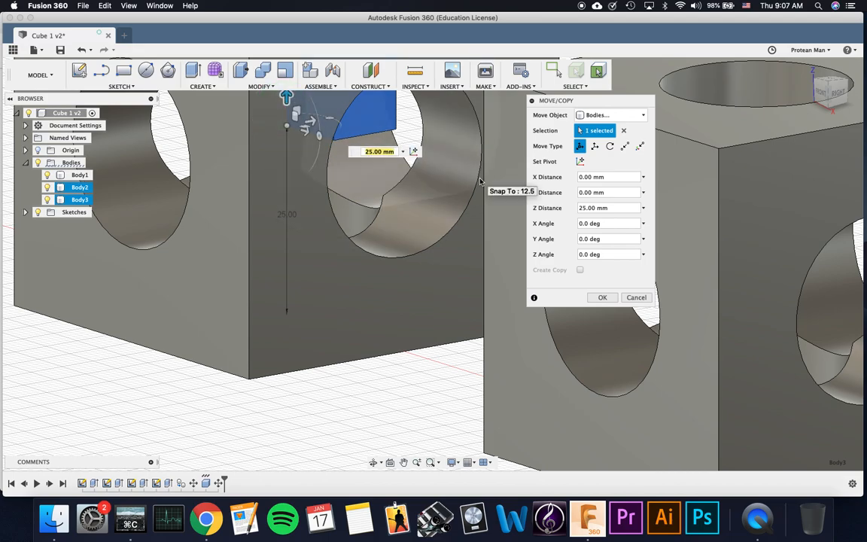
text(25)
scroll(279, 256, down, 3)
middle_drag(258, 225, 273, 268)
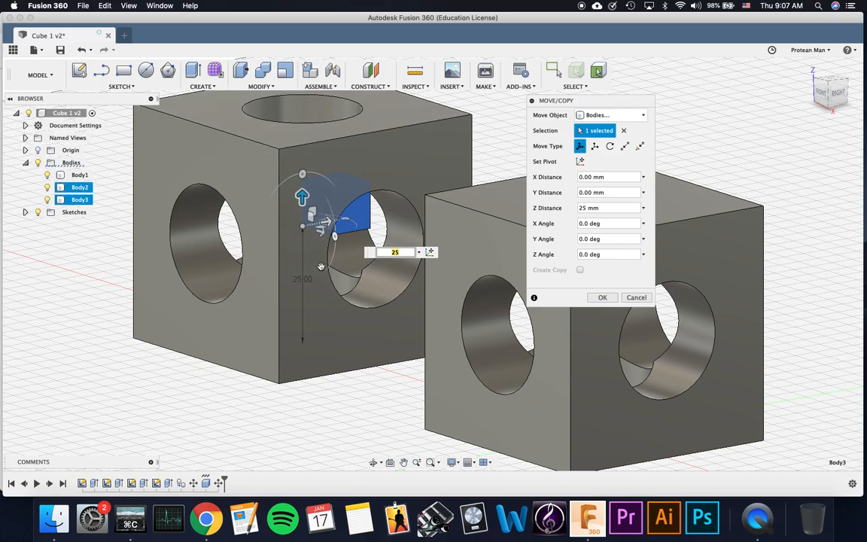
shift+middle_drag(252, 301, 194, 295)
scroll(194, 295, up, 10)
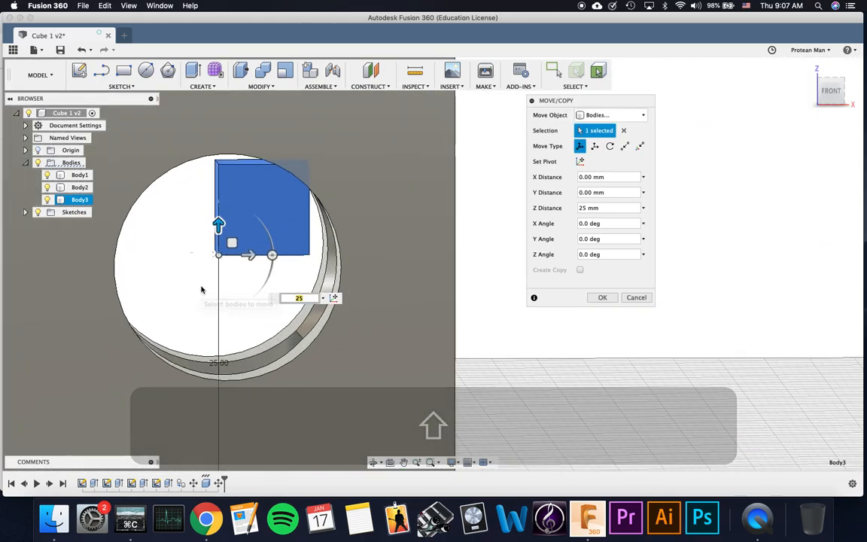
click(603, 297)
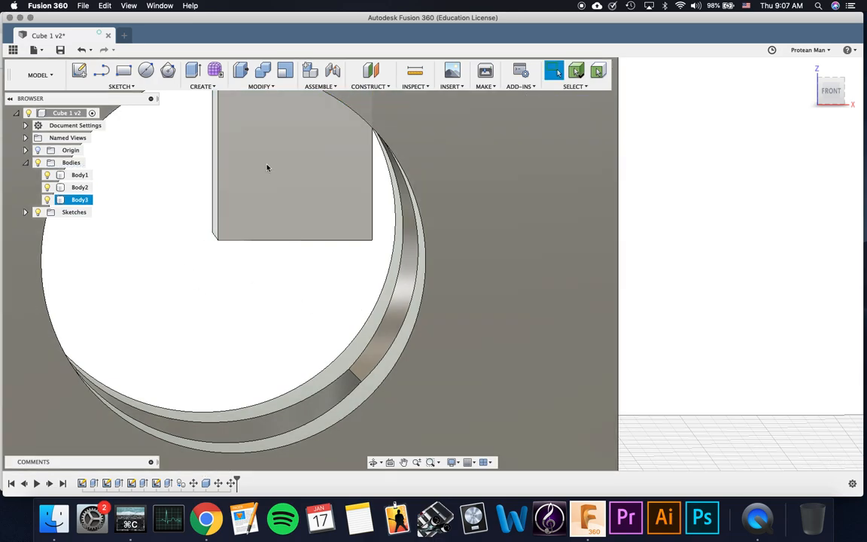
Start Scale on Body2 and replace the default scale point with the small box's lower corner at the cube's centre
scroll(217, 243, up, 5)
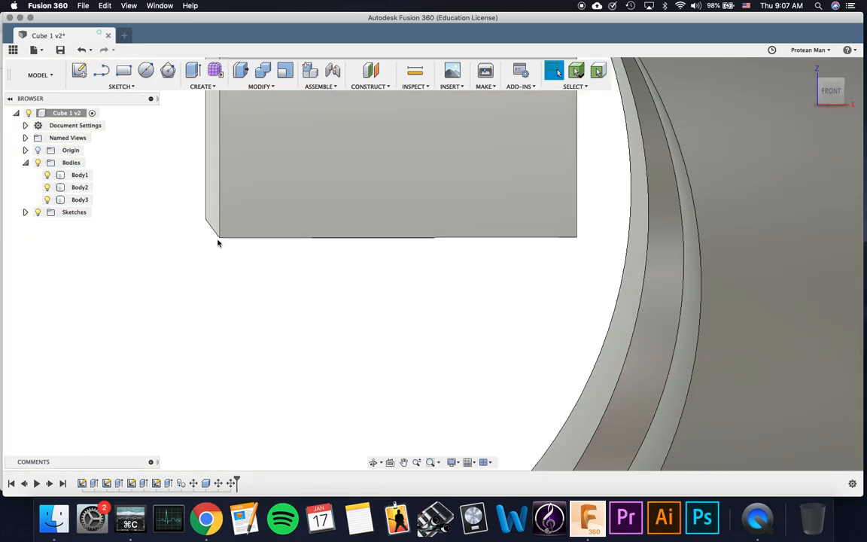
scroll(252, 240, down, 6)
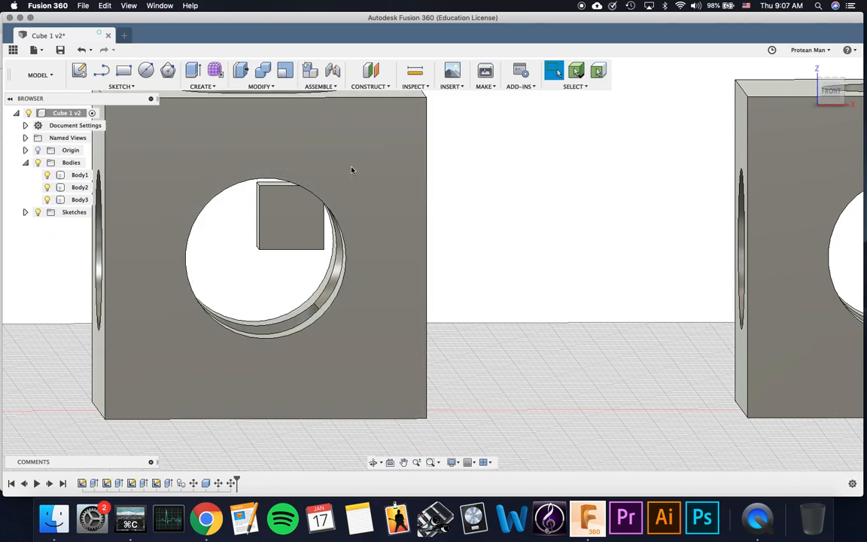
click(361, 127)
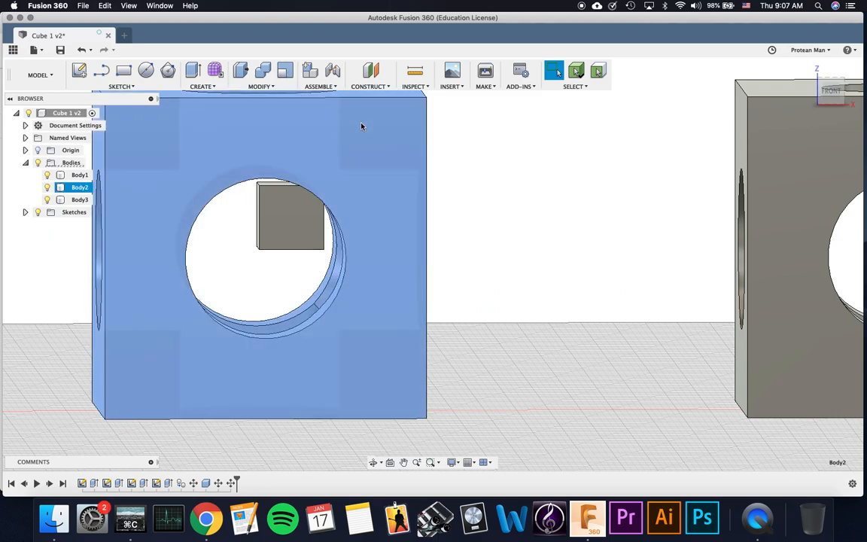
click(285, 73)
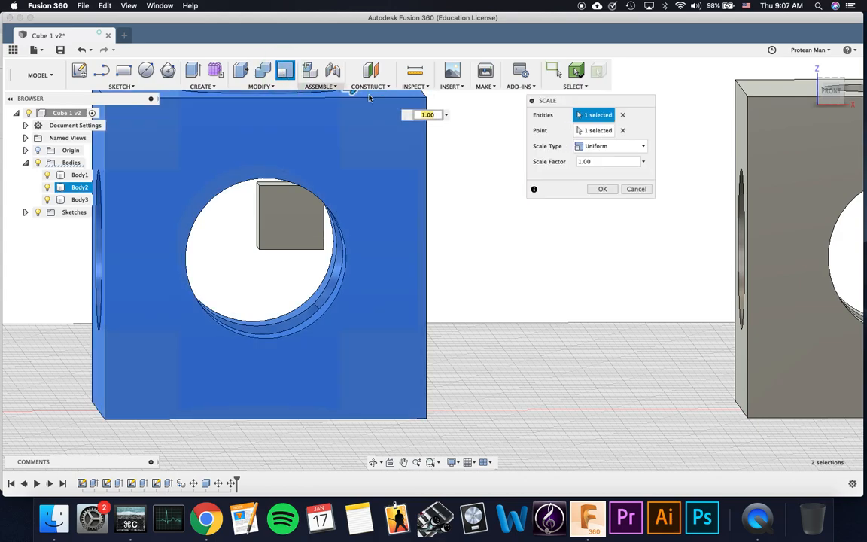
click(621, 132)
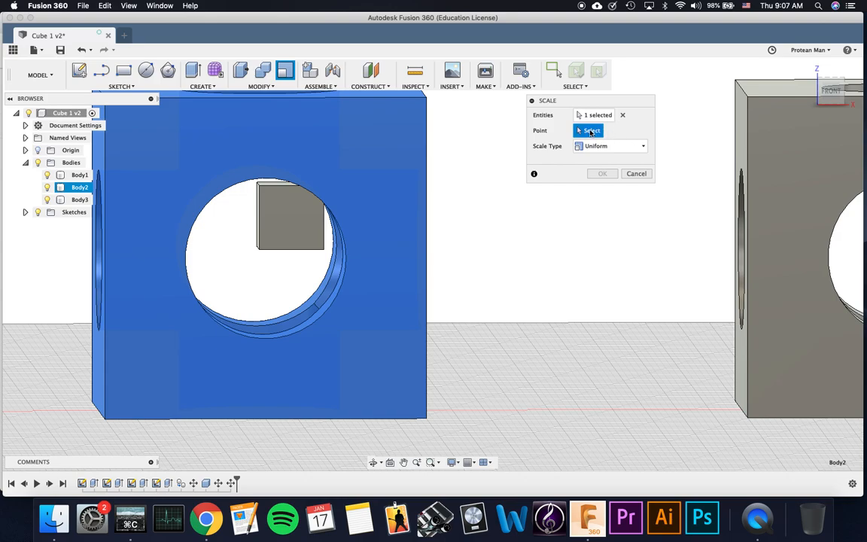
click(260, 250)
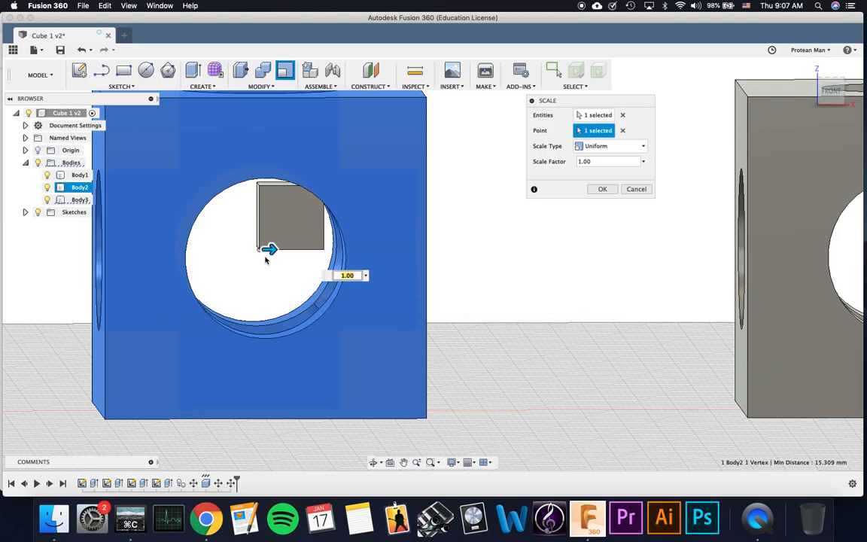
Scale Body2 uniformly by a factor of 0.5 about the chosen corner point
scroll(265, 262, up, 4)
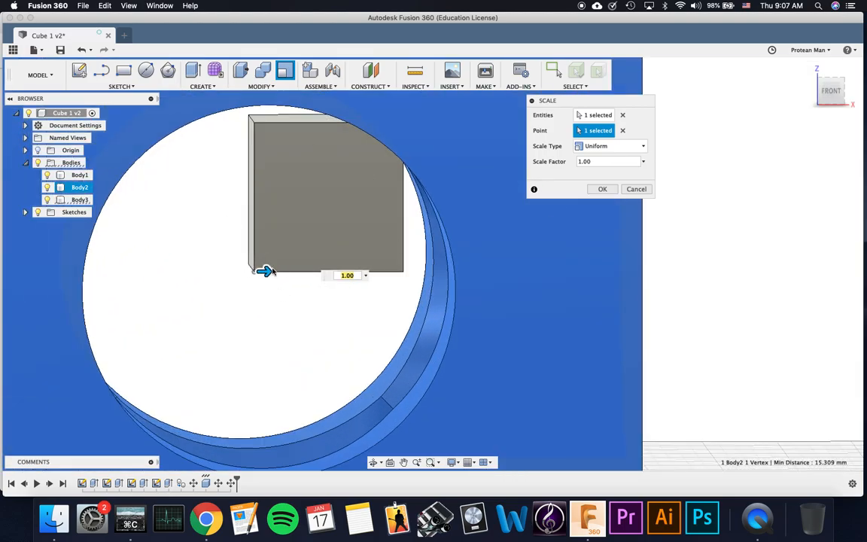
mouse_move(271, 236)
shift+middle_down()
mouse_move(292, 240)
mouse_move(281, 241)
shift+middle_up()
scroll(280, 249, down, 3)
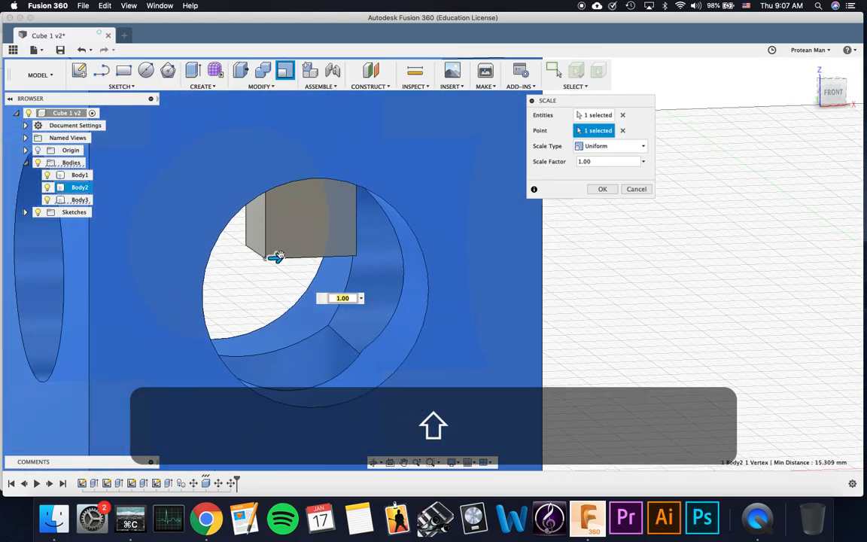
scroll(277, 257, down, 5)
shift+middle_drag(373, 244, 326, 286)
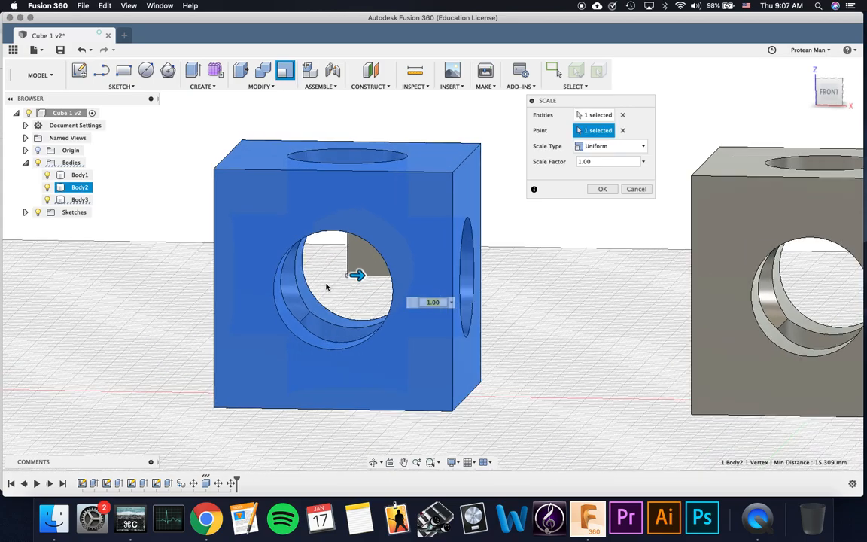
scroll(326, 287, up, 5)
scroll(329, 286, down, 5)
shift+middle_drag(401, 249, 366, 210)
scroll(343, 239, up, 3)
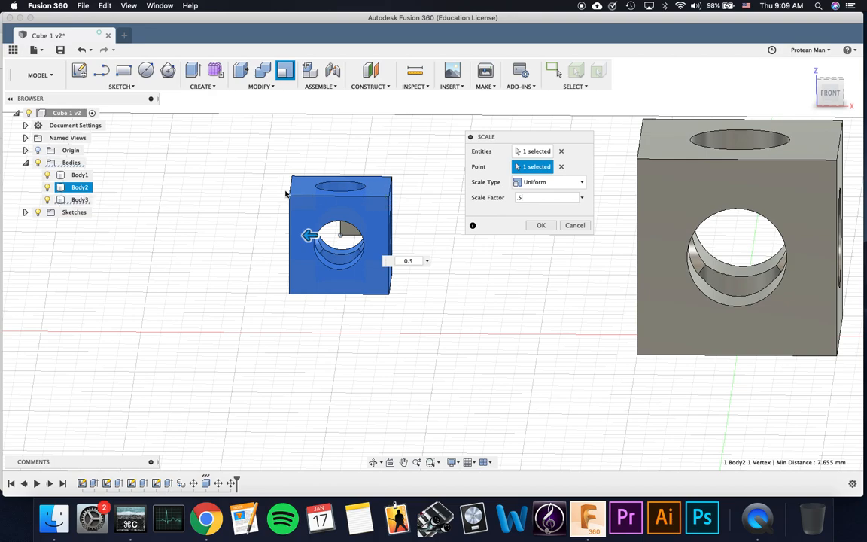
click(539, 225)
Measure the upper front edge of the scaled cube and clear the measurement selection
key(i)
click(391, 208)
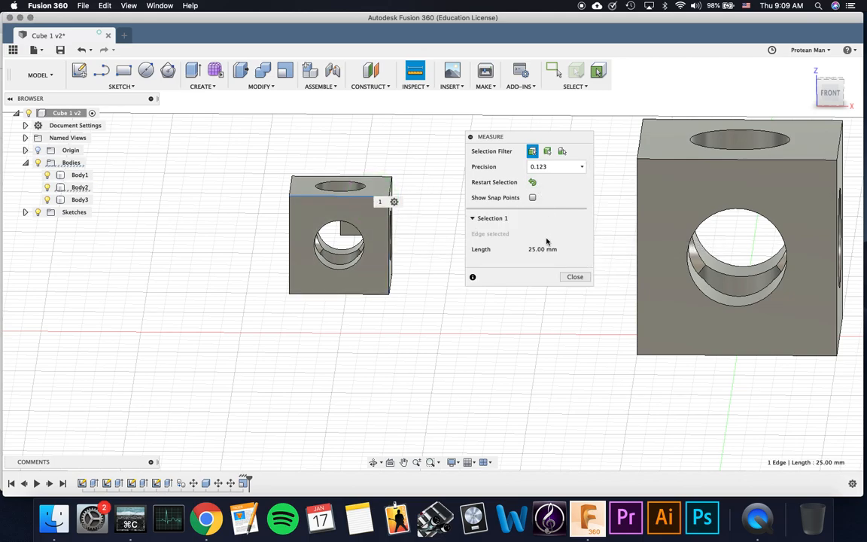
click(533, 183)
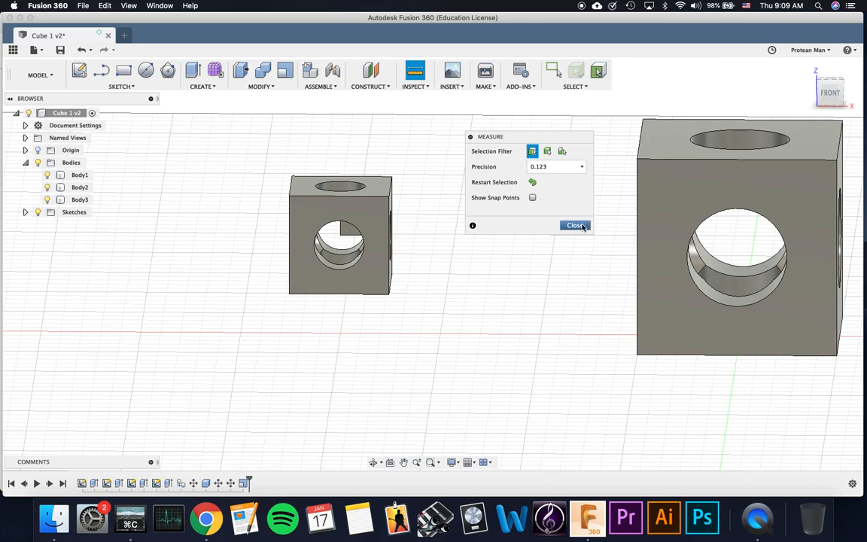
Close the measurement and undo the half-size scaling of Body2
click(575, 226)
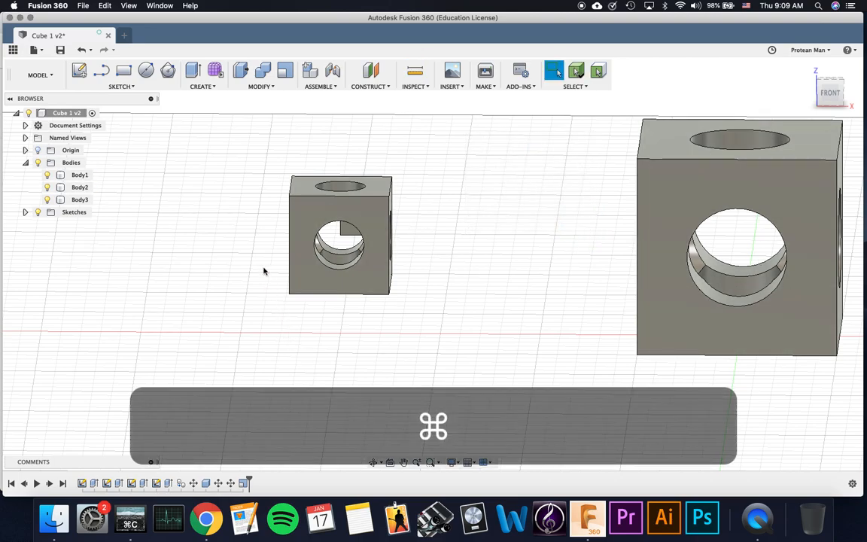
key(super+z)
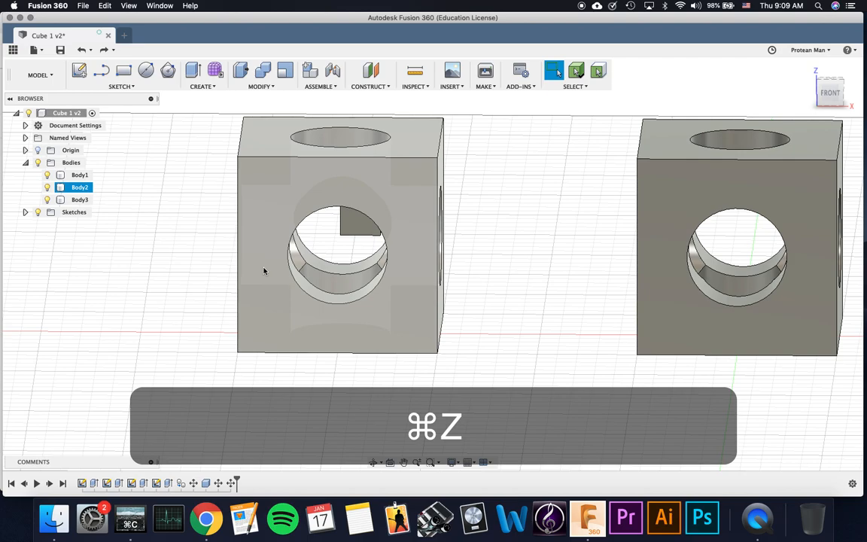
click(103, 51)
click(81, 51)
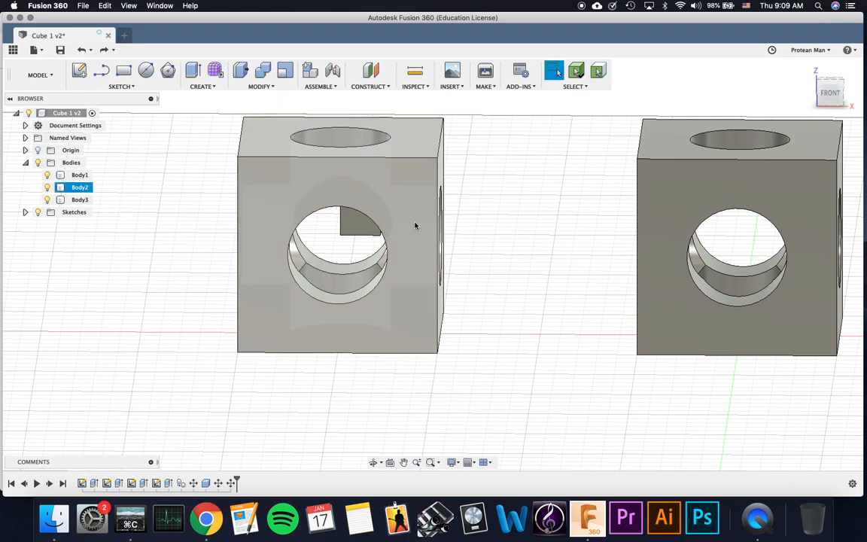
Apply a uniform Scale to Body2 about the small box's lower corner, keeping the factor at 1.00
click(393, 205)
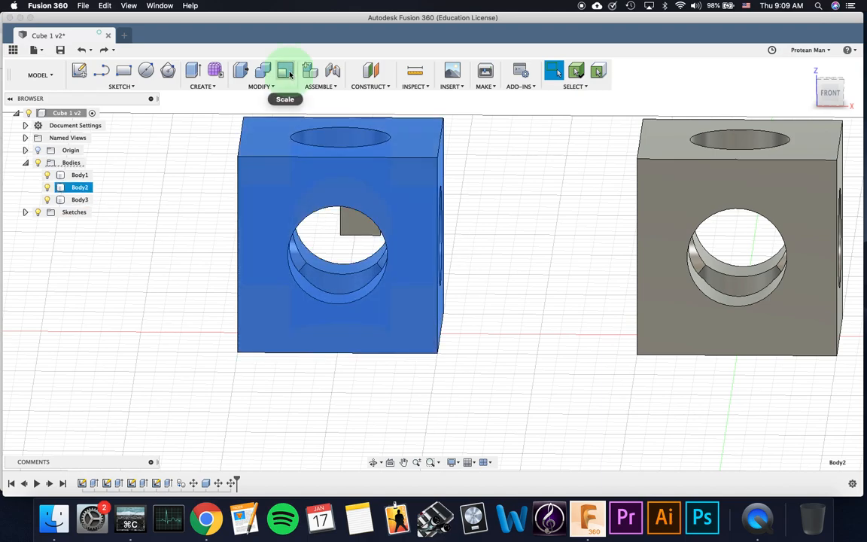
click(284, 70)
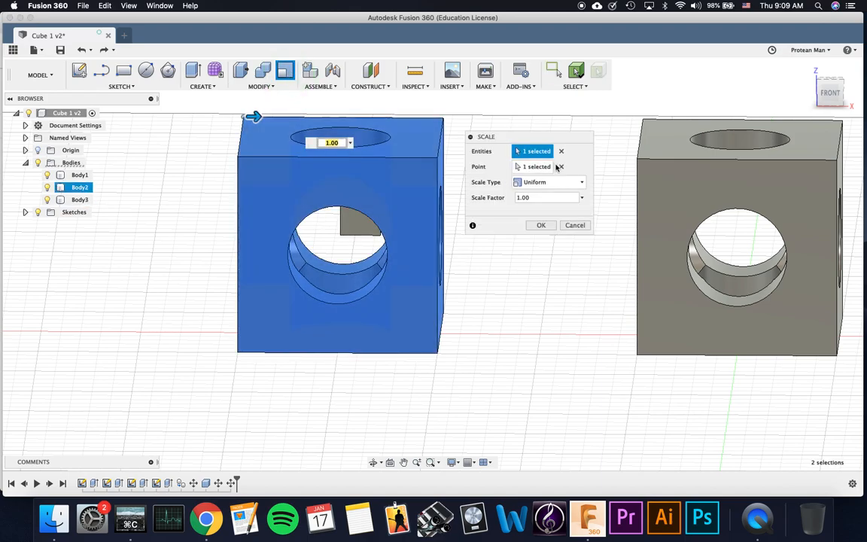
click(560, 166)
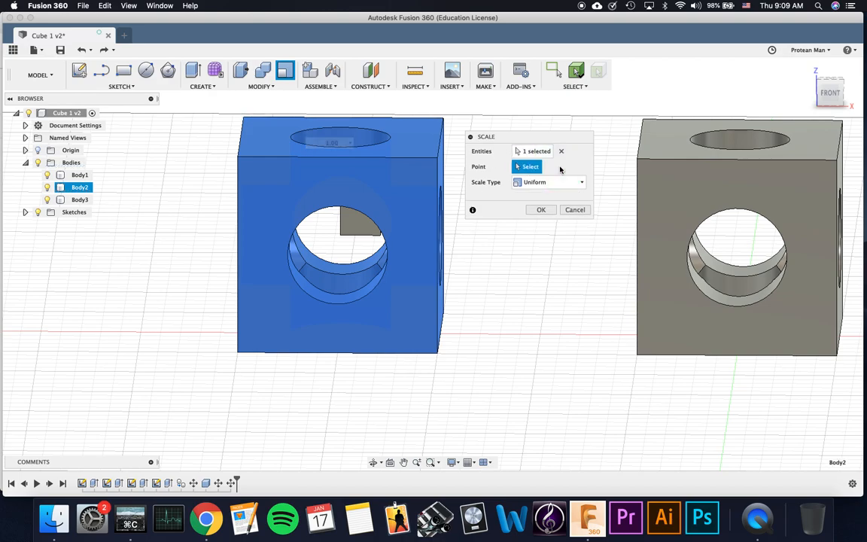
click(344, 236)
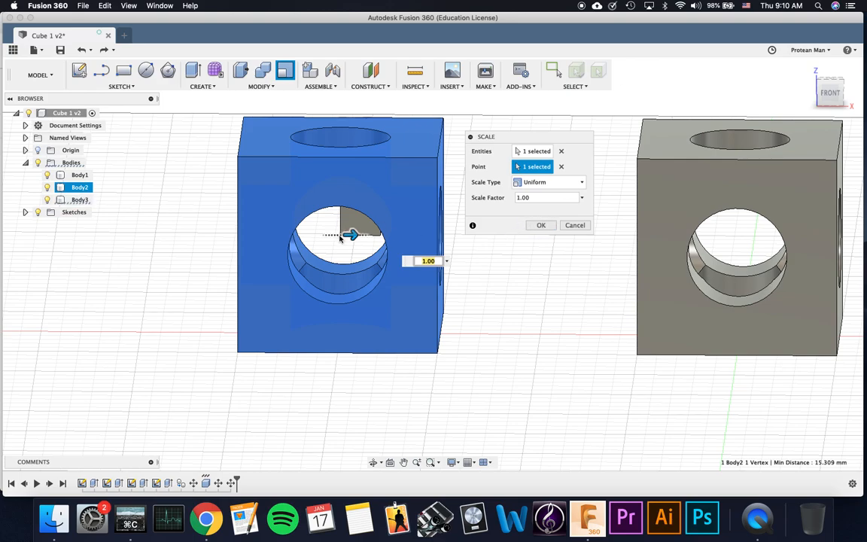
click(541, 227)
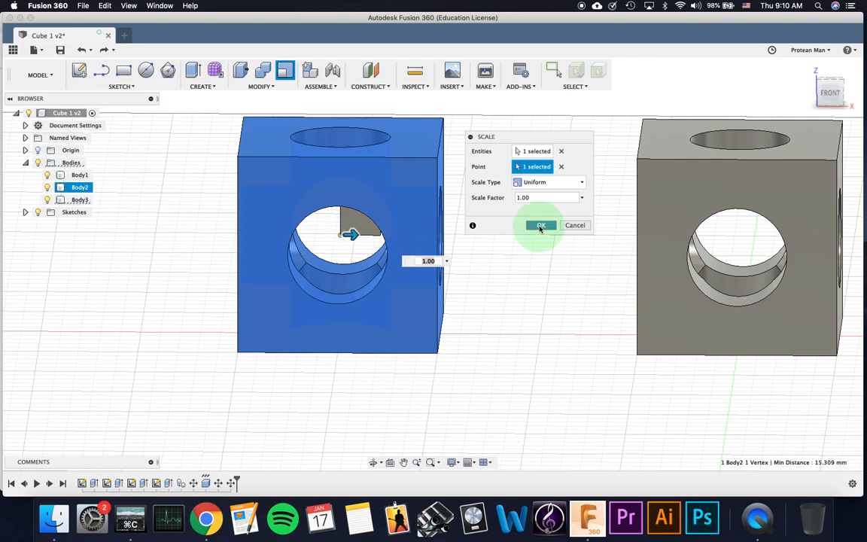
Scale Body2 uniformly by a factor of 2.0 about the small box's lower corner at its centre
click(390, 222)
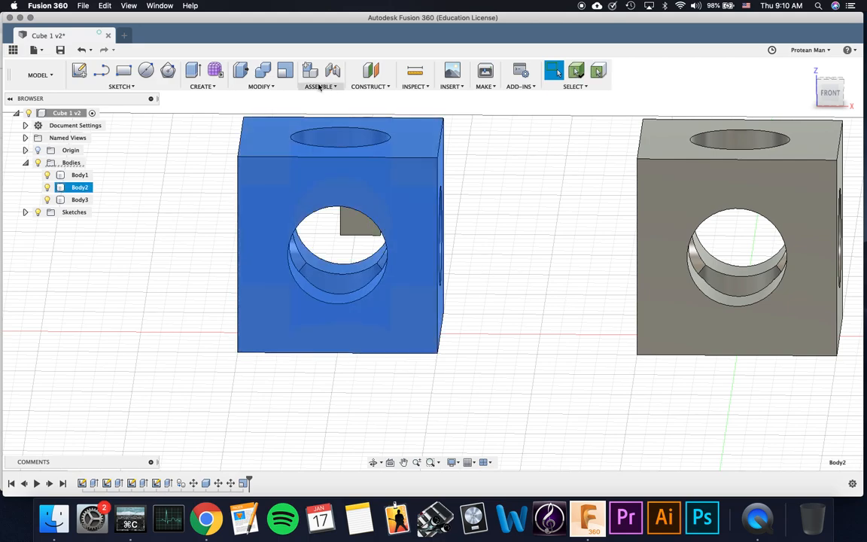
click(284, 70)
click(561, 167)
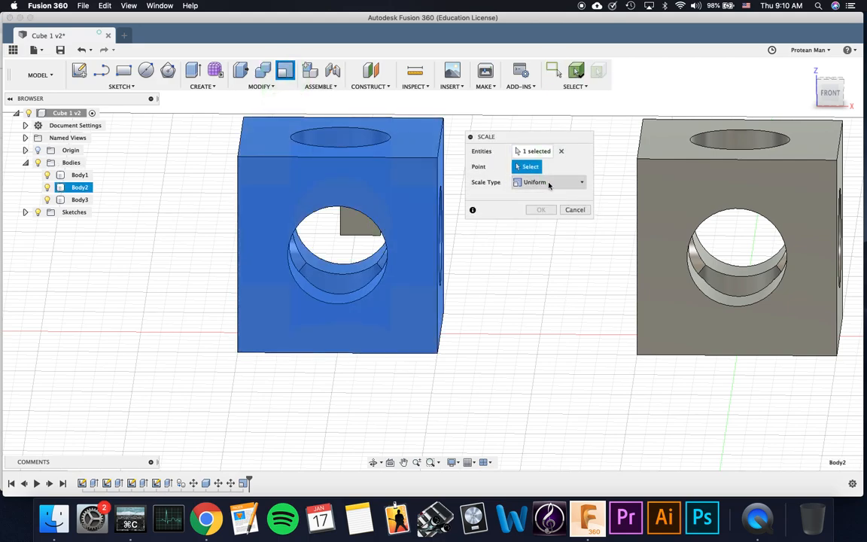
click(341, 235)
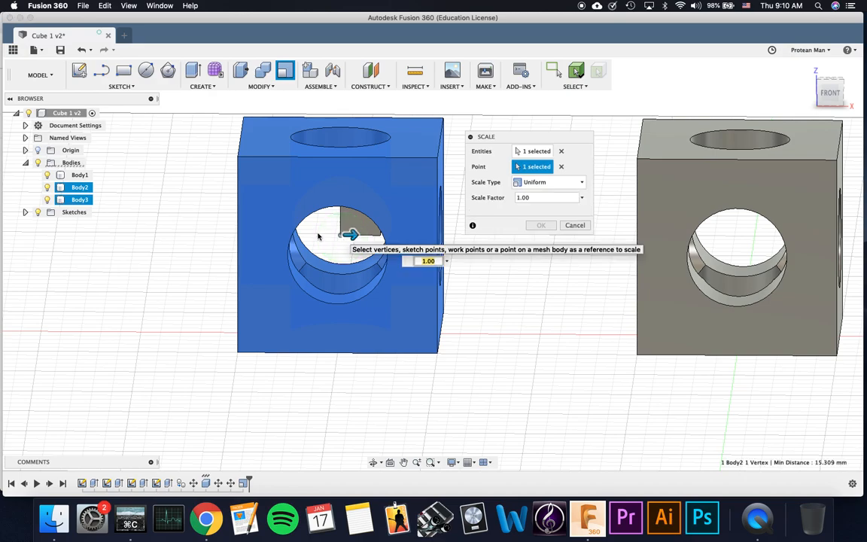
click(496, 198)
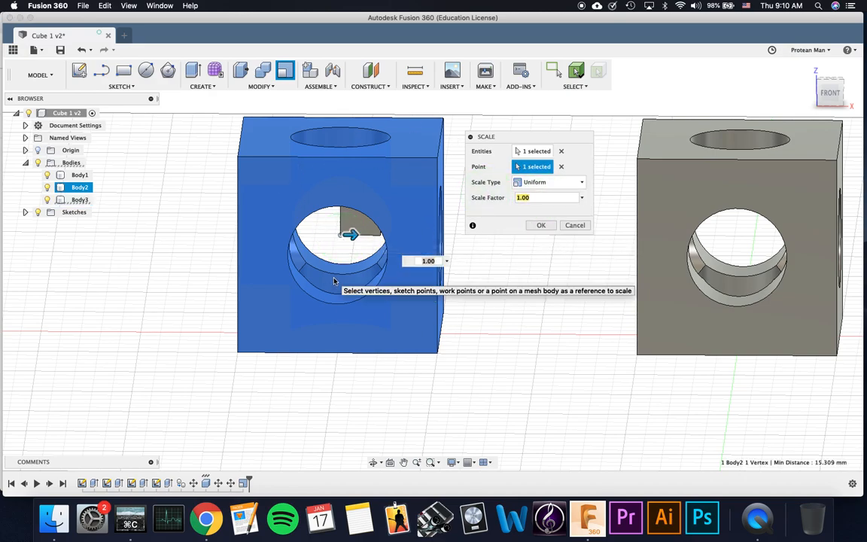
text(2.0)
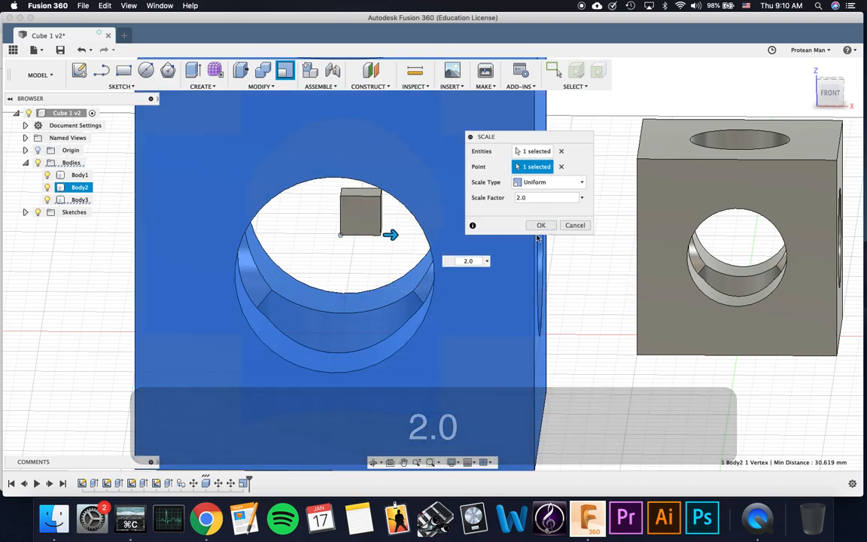
click(551, 229)
Measure the upper front edge and a vertical front edge of the enlarged cube, then close the measurement
scroll(545, 223, down, 3)
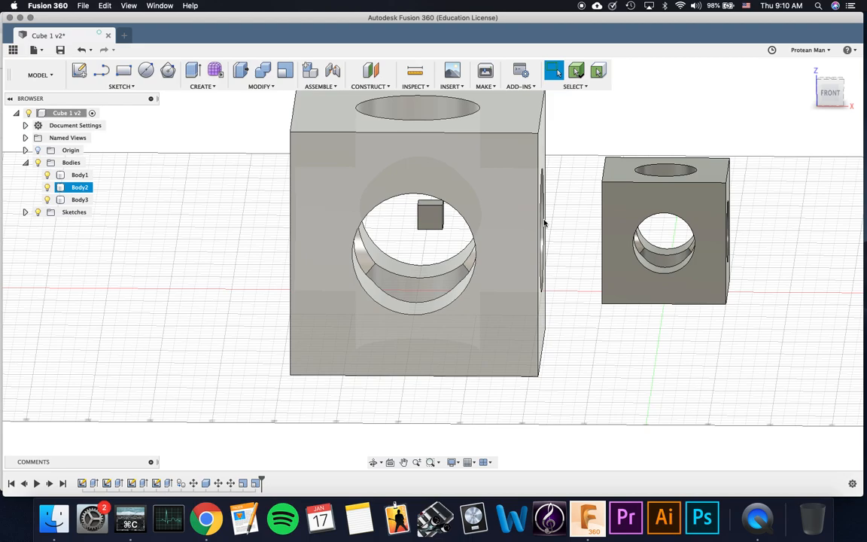
click(416, 69)
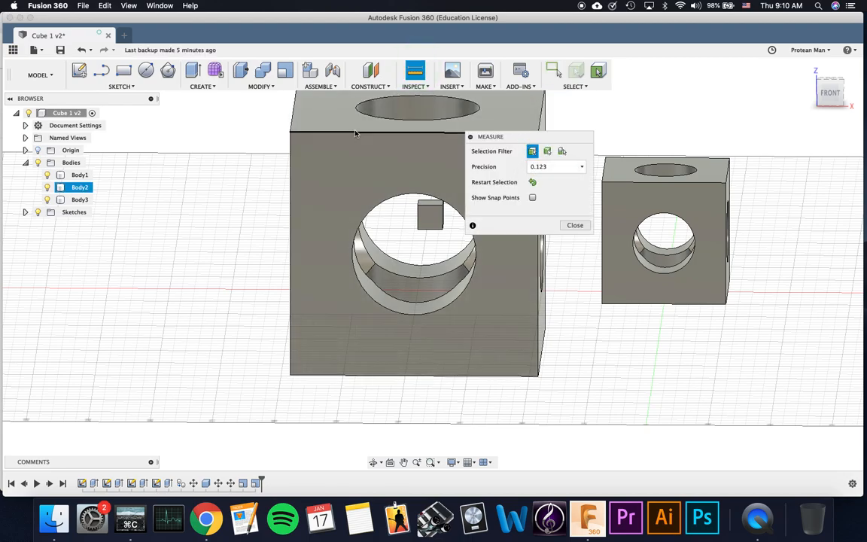
click(356, 133)
middle_drag(334, 151, 329, 204)
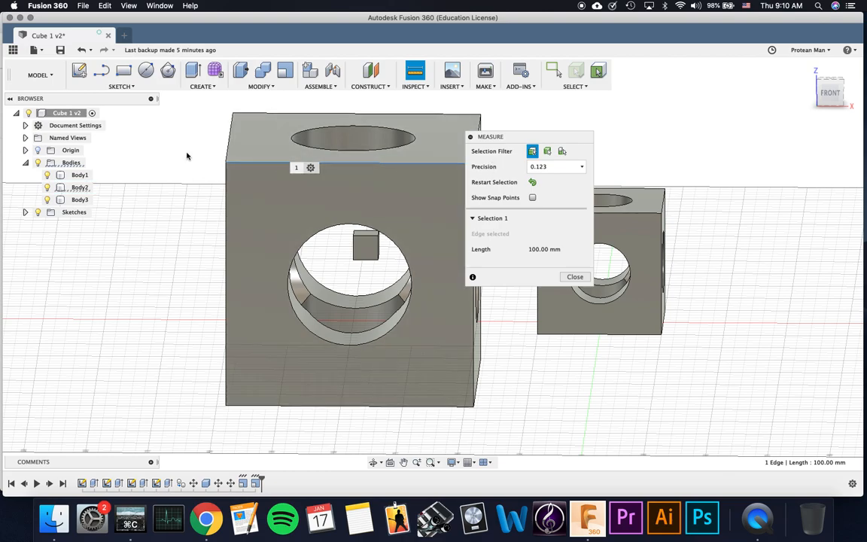
click(534, 183)
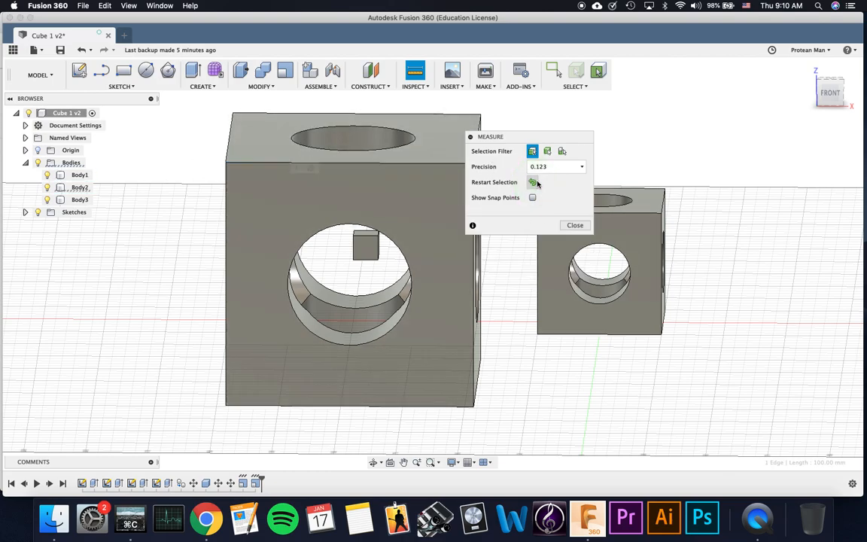
click(226, 219)
click(574, 273)
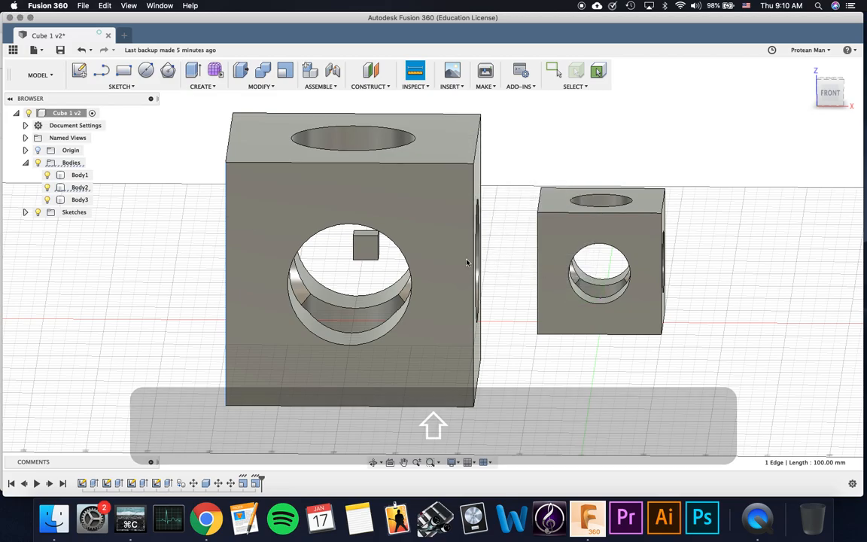
Hide Body3, the small reference box at the centre of the enlarged cube
shift+click(441, 270)
mouse_move(468, 259)
shift+middle_down()
mouse_move(325, 250)
mouse_move(476, 255)
shift+middle_up()
scroll(476, 255, up, 5)
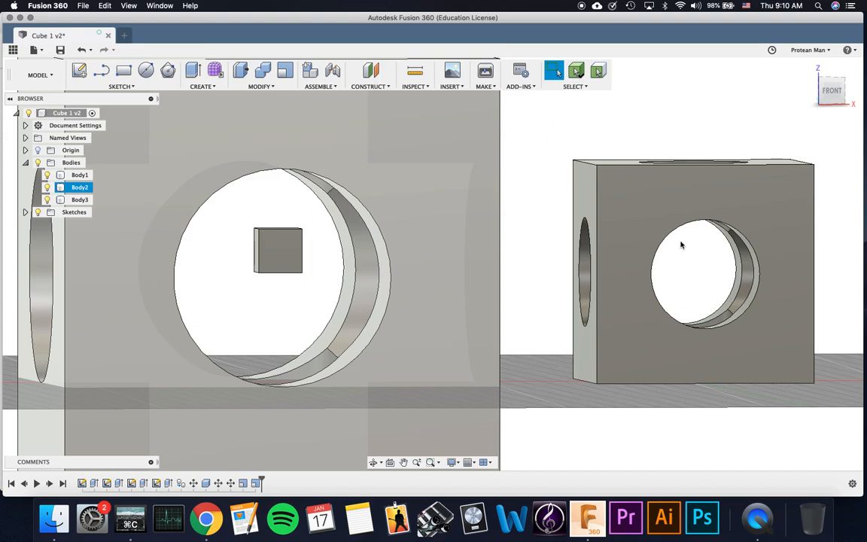
scroll(406, 263, down, 5)
mouse_move(397, 277)
shift+middle_down()
mouse_move(379, 286)
mouse_move(400, 276)
shift+middle_up()
shift+middle_drag(294, 278, 452, 291)
shift+click(427, 254)
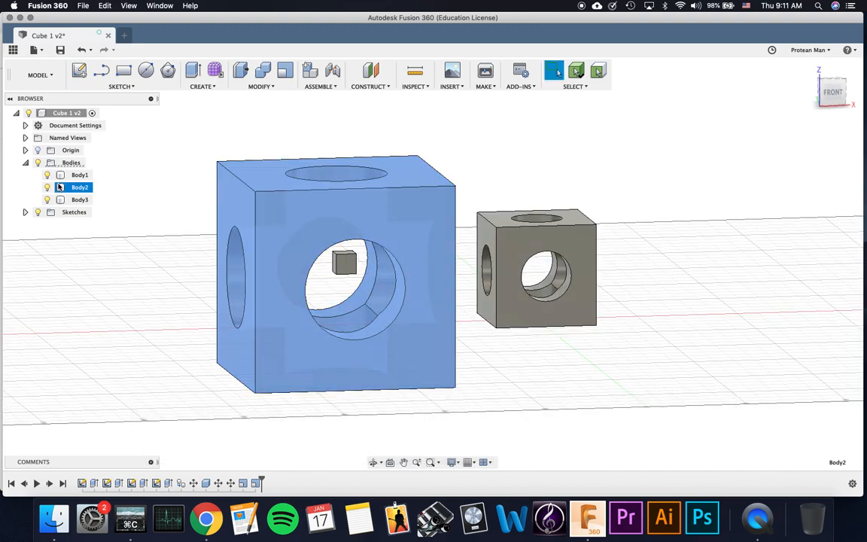
click(111, 217)
click(77, 200)
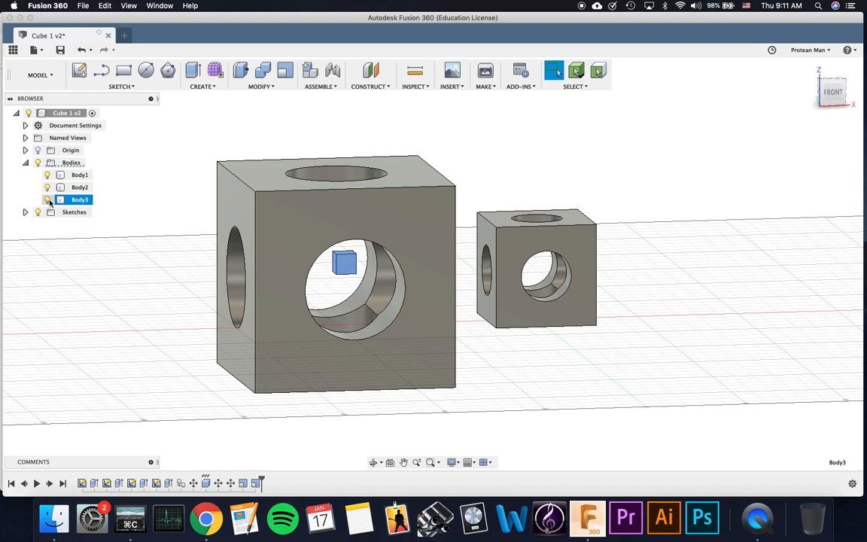
click(46, 199)
click(131, 253)
Rename the hidden Body3 to Scale Cube, briefly toggling its visibility on and off again
click(81, 199)
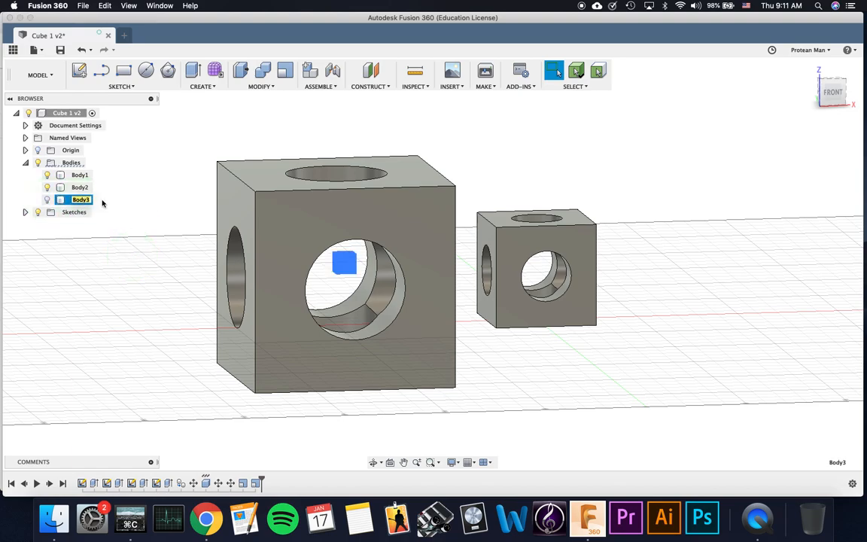
text(Scal)
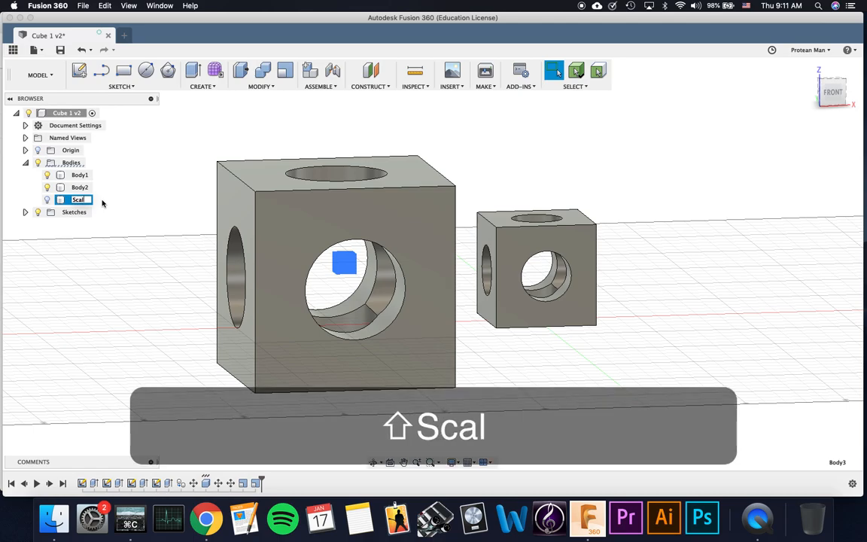
text(e Cube)
key(Return)
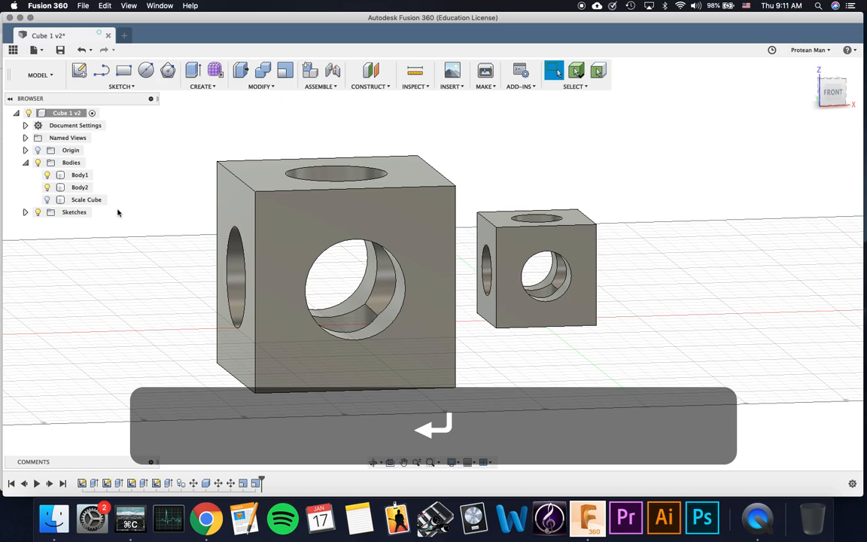
click(48, 199)
click(48, 200)
click(61, 188)
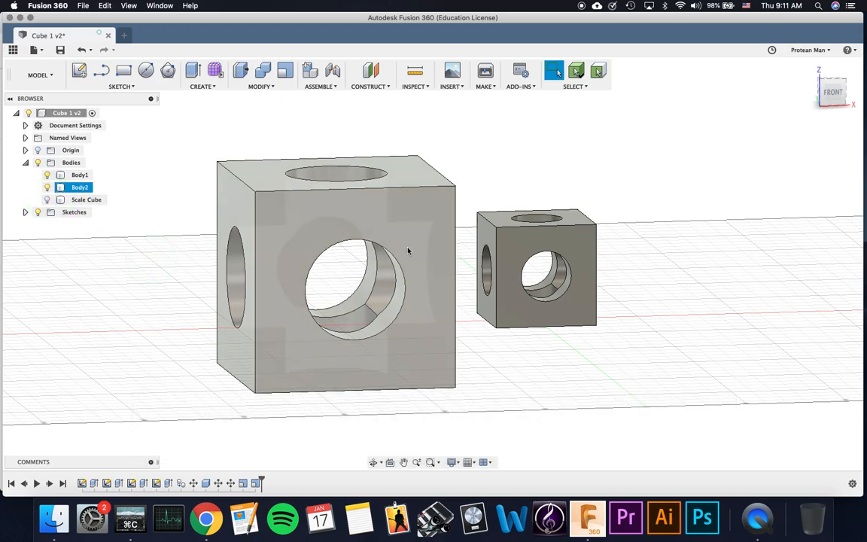
click(402, 242)
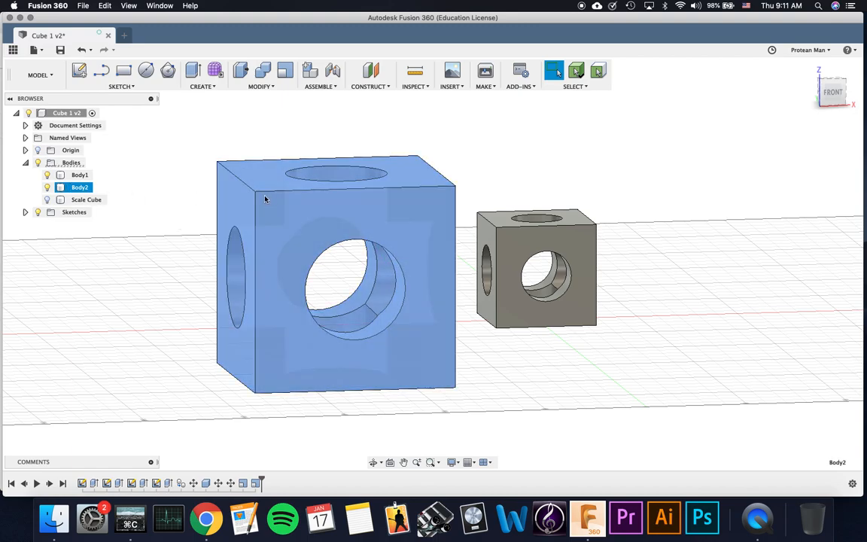
click(150, 173)
click(305, 234)
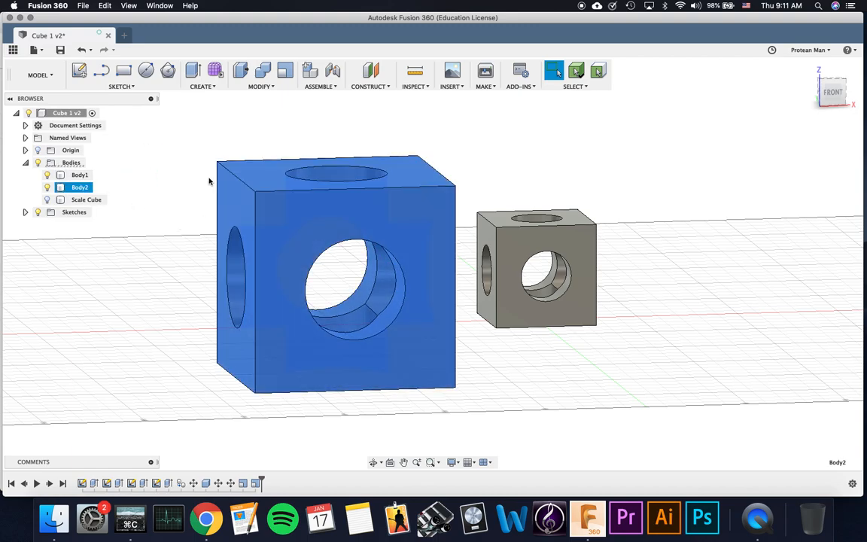
click(181, 162)
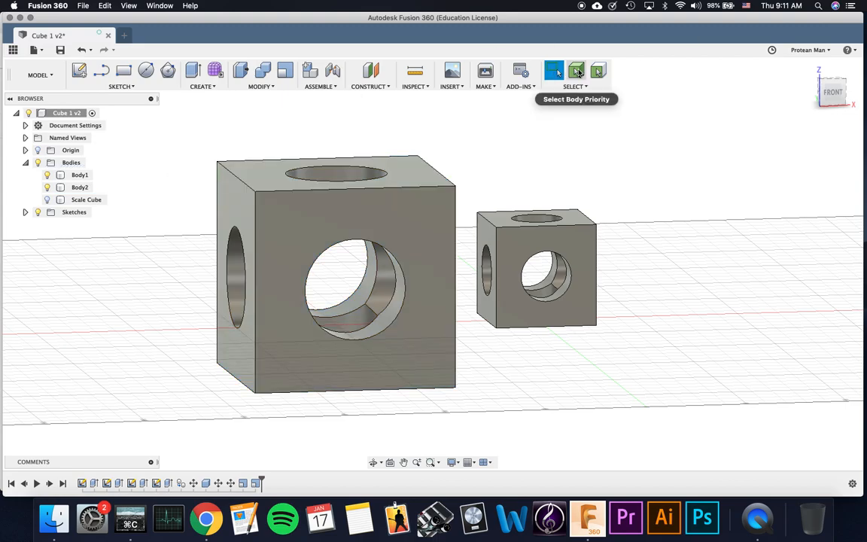
Move Body2 100 mm along X so the enlarged cube surrounds Body1
click(77, 187)
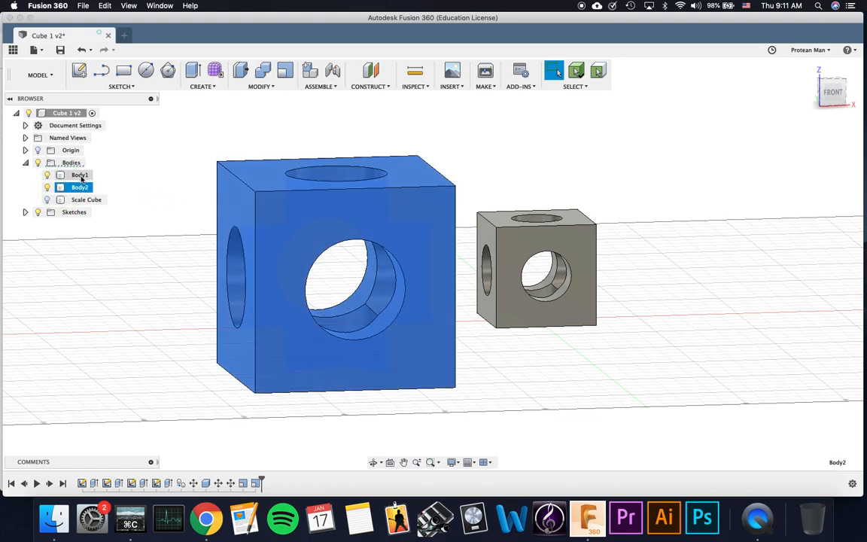
click(80, 175)
click(80, 187)
key(m)
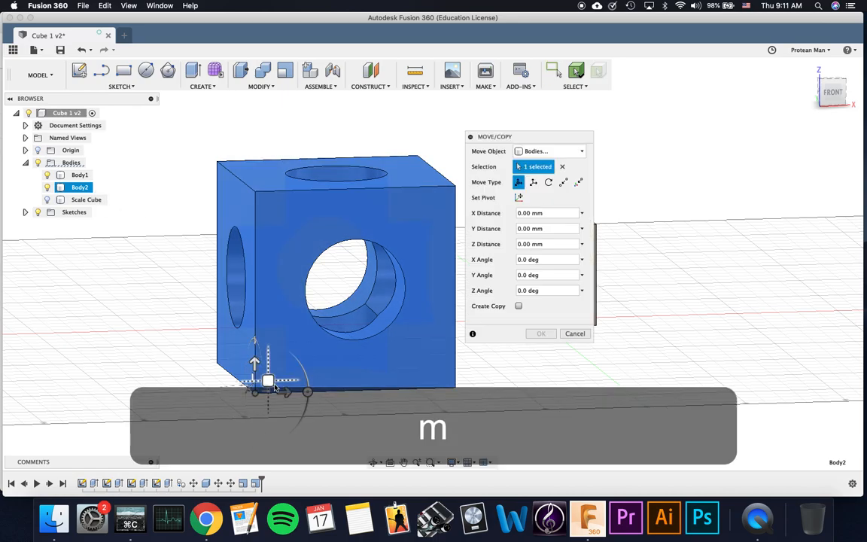
drag(294, 392, 455, 376)
middle_drag(455, 376, 277, 369)
drag(259, 379, 298, 382)
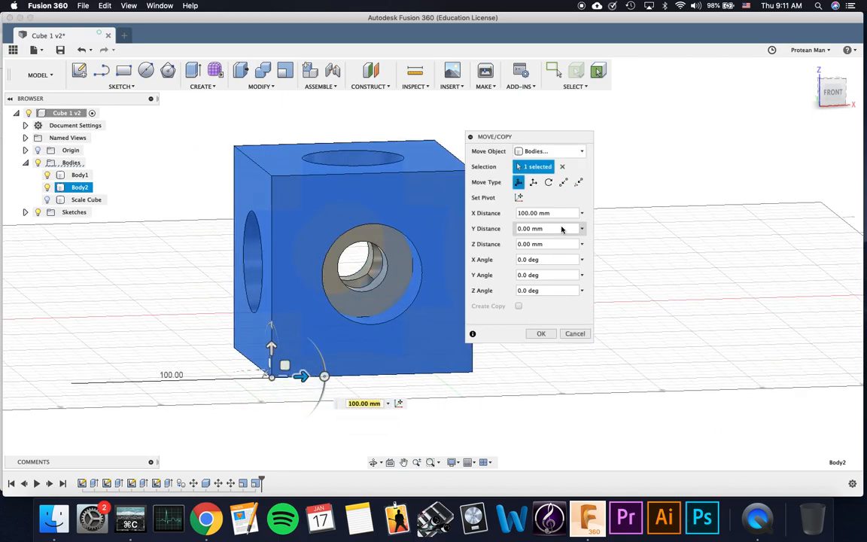
drag(562, 212, 455, 206)
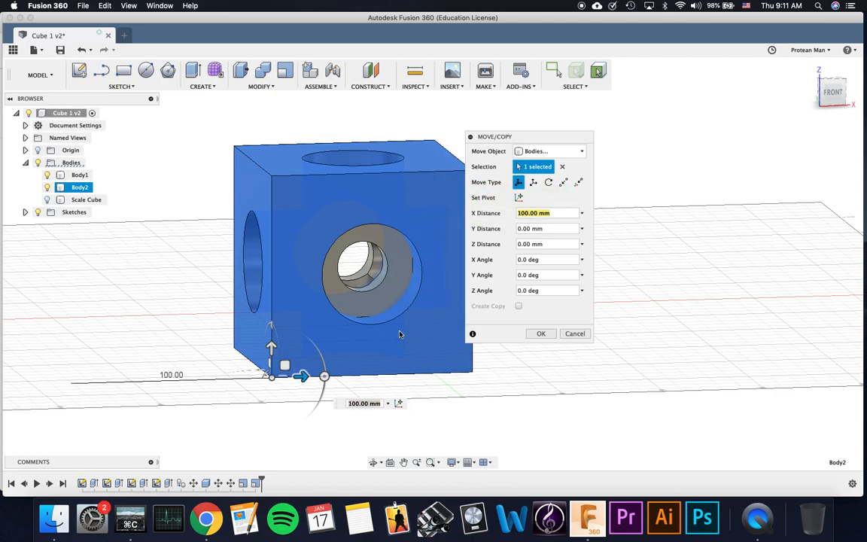
mouse_move(348, 300)
shift+middle_down()
mouse_move(380, 291)
mouse_move(430, 300)
mouse_move(430, 311)
mouse_move(369, 304)
mouse_move(346, 287)
mouse_move(359, 231)
mouse_move(354, 280)
mouse_move(335, 271)
mouse_move(350, 328)
mouse_move(295, 305)
mouse_move(338, 299)
shift+middle_up()
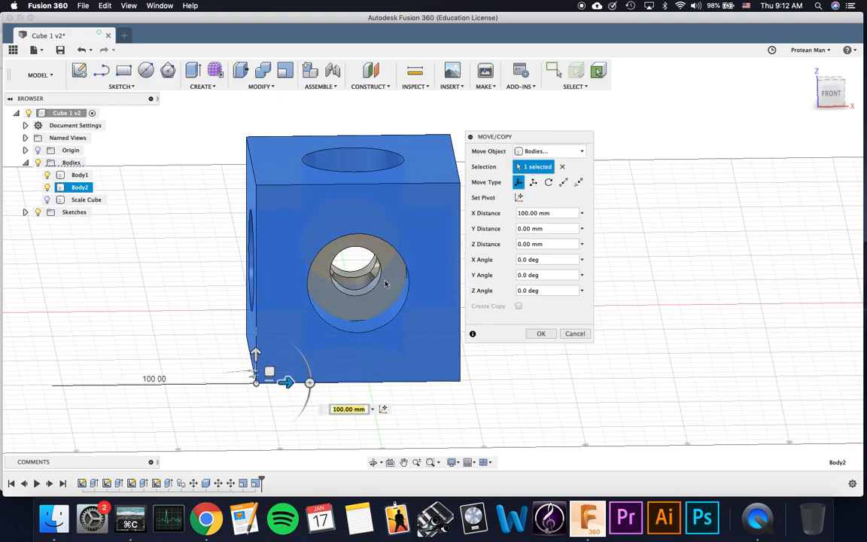
click(541, 334)
Examine from several sides and through the holes how Body1 sits inside Body2, and pick the inner cube
shift+middle_drag(353, 259, 175, 271)
scroll(342, 268, up, 5)
scroll(224, 270, down, 5)
middle_drag(267, 253, 324, 239)
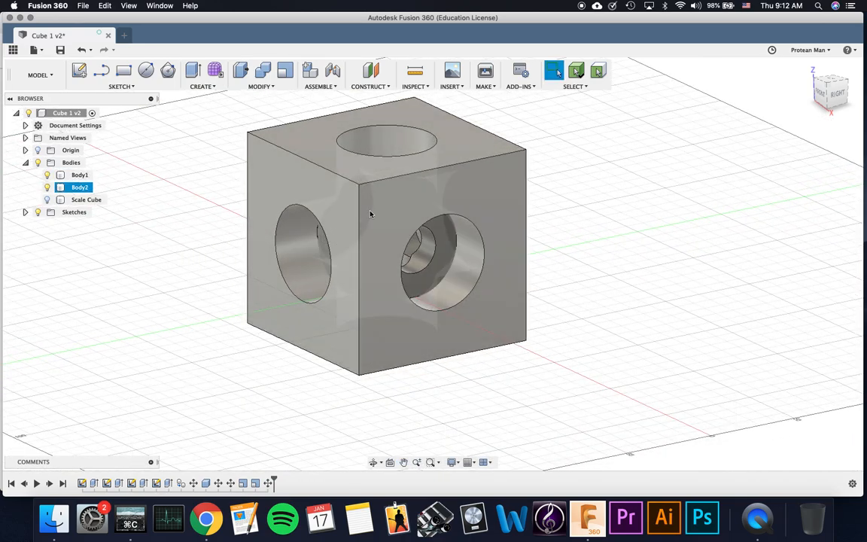
middle_drag(399, 213, 422, 248)
click(410, 193)
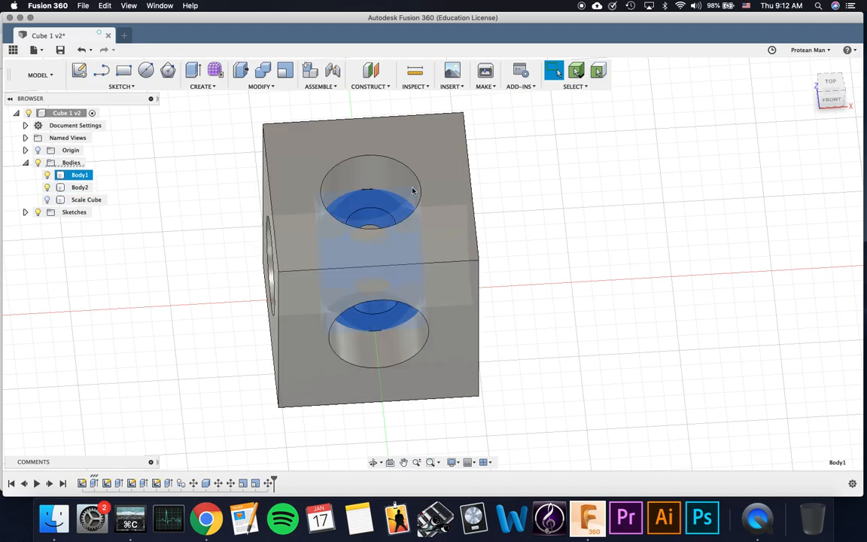
Check the nested cubes from several sides and save the design as a new version with the description "User Saved"
click(368, 204)
shift+middle_drag(440, 325, 343, 293)
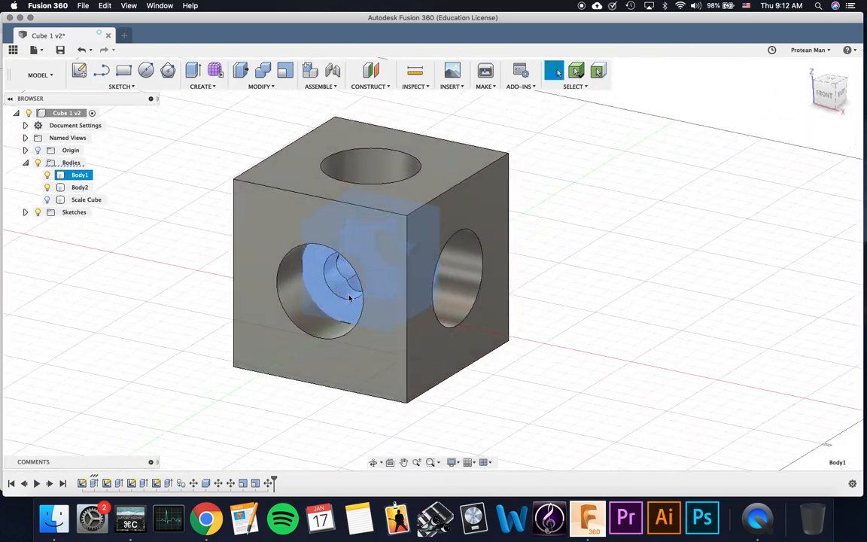
shift+click(343, 293)
shift+middle_drag(305, 262, 341, 284)
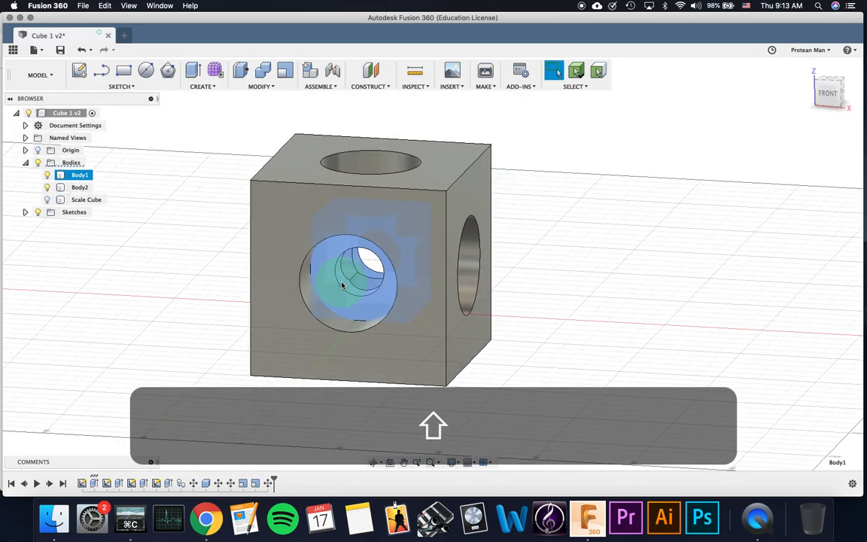
shift+click(333, 284)
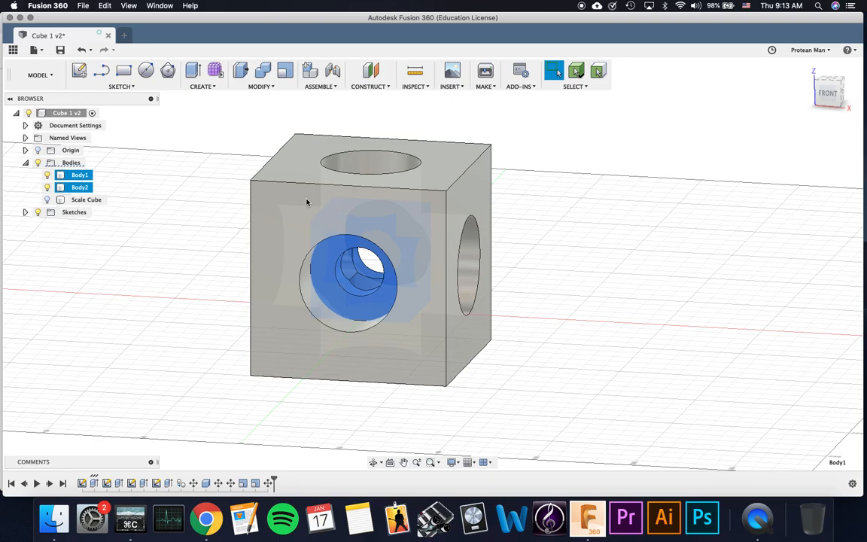
shift+middle_drag(360, 209, 338, 211)
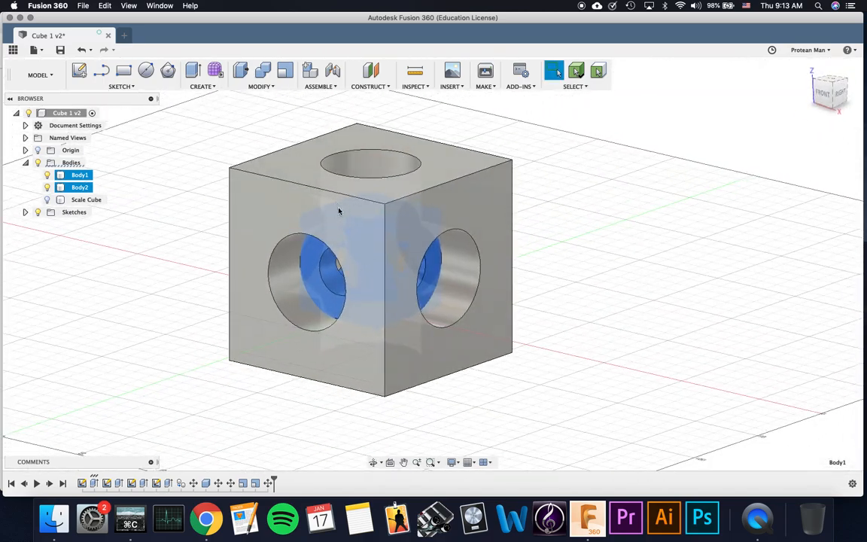
click(59, 50)
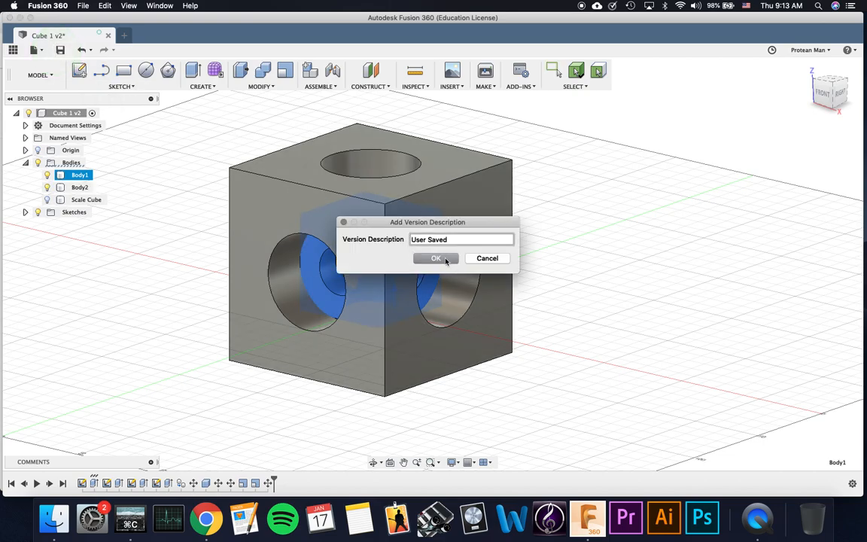
click(448, 261)
Move Body1 -100 mm along Y so it sits outside the enlarged cube
middle_drag(134, 115, 83, 52)
middle_drag(227, 205, 321, 293)
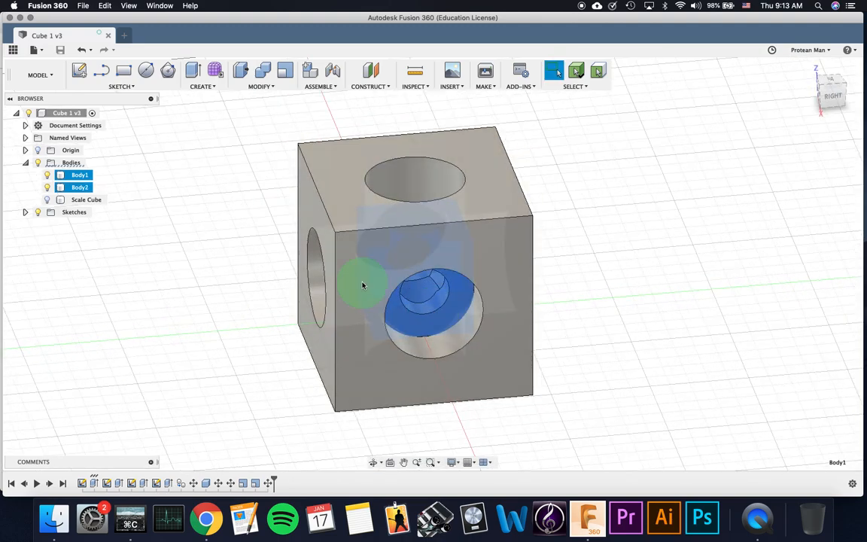
click(362, 284)
click(409, 319)
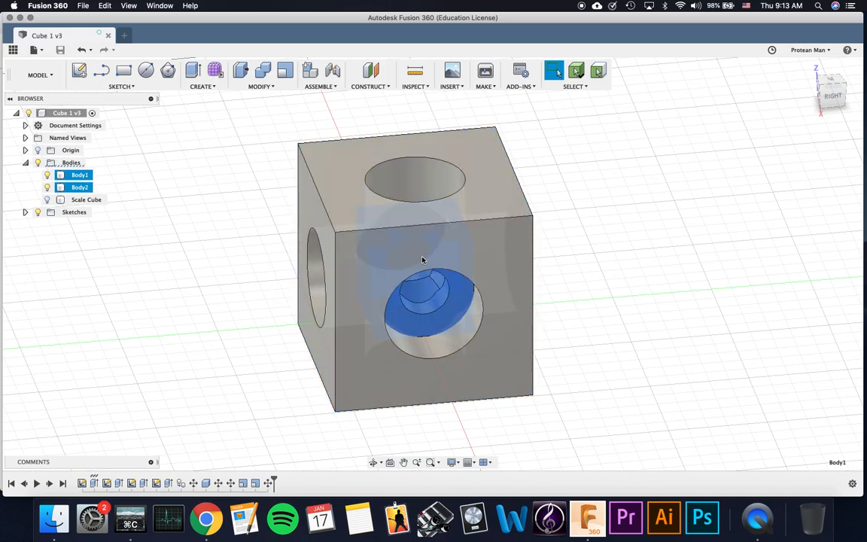
key(m)
drag(384, 295, 197, 310)
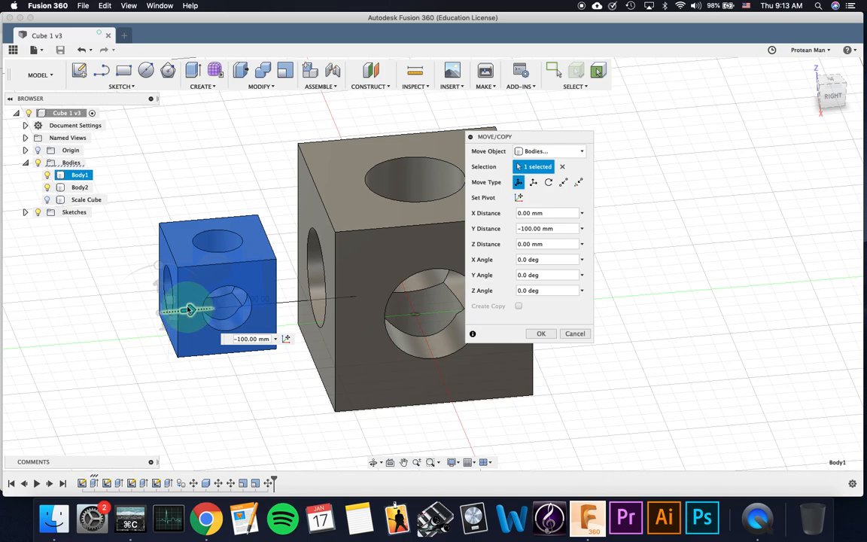
click(541, 335)
Undo the last move of Body1
click(240, 153)
click(202, 269)
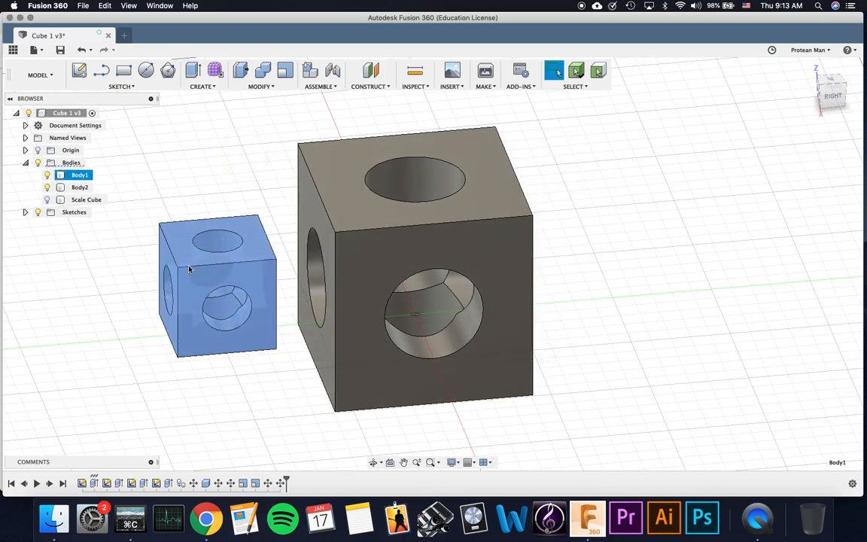
scroll(190, 270, up, 5)
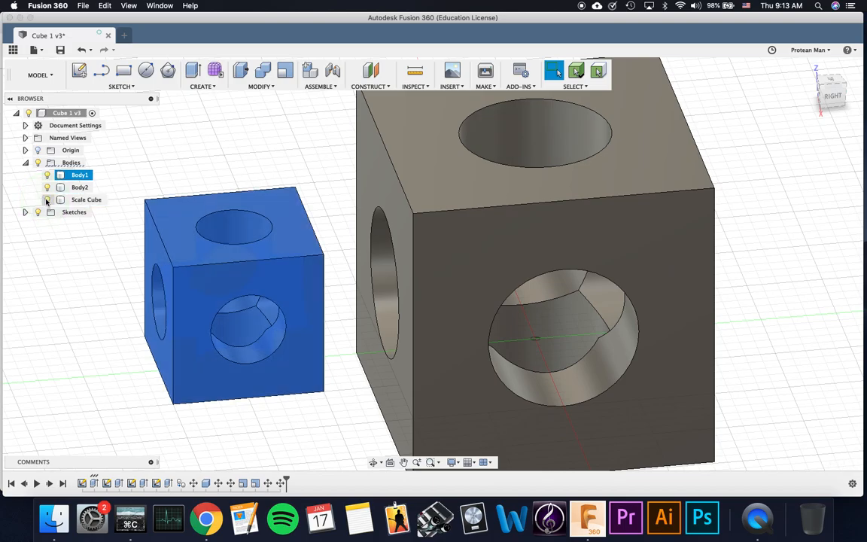
shift+middle_drag(233, 310, 166, 276)
key(super+z)
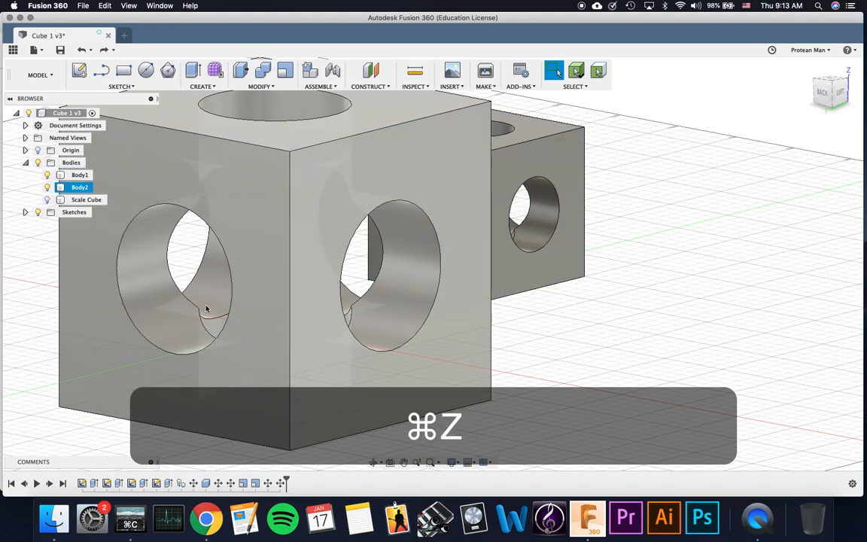
key(super+z)
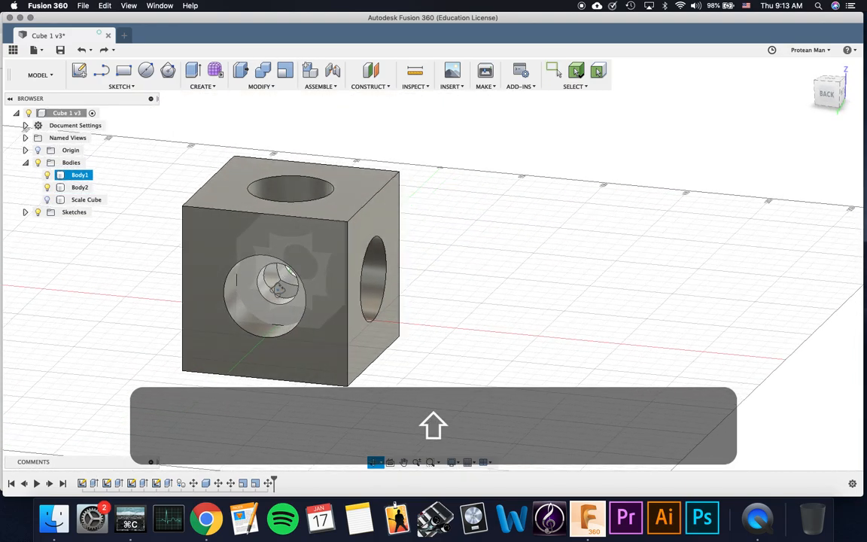
shift+middle_drag(278, 290, 274, 287)
Show the Scale Cube body and move Body1 -100 mm along X, out of the larger cube
click(47, 200)
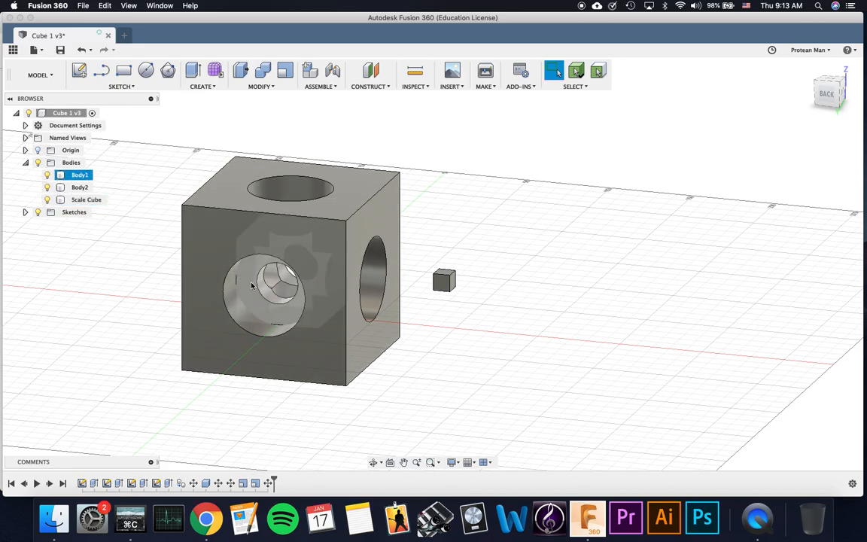
key(super)
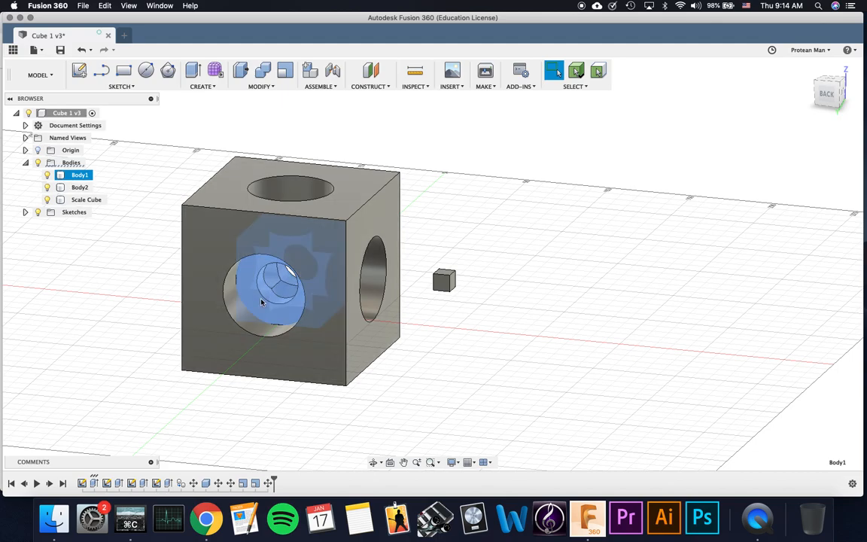
key(m)
drag(312, 302, 455, 325)
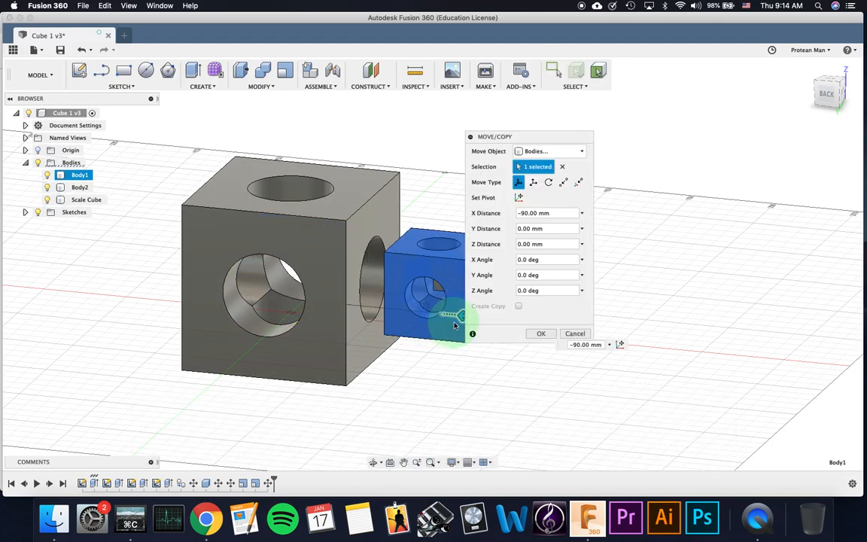
scroll(418, 289, up, 3)
middle_drag(426, 286, 382, 299)
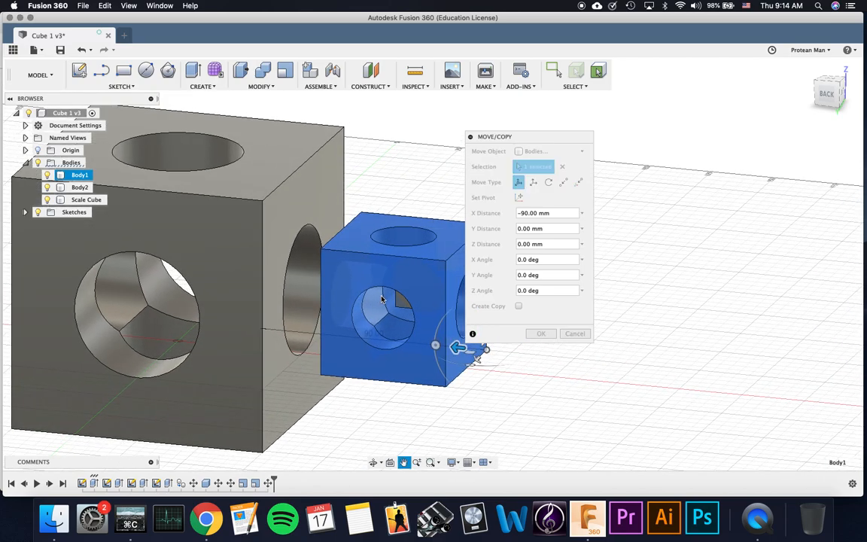
text(-100)
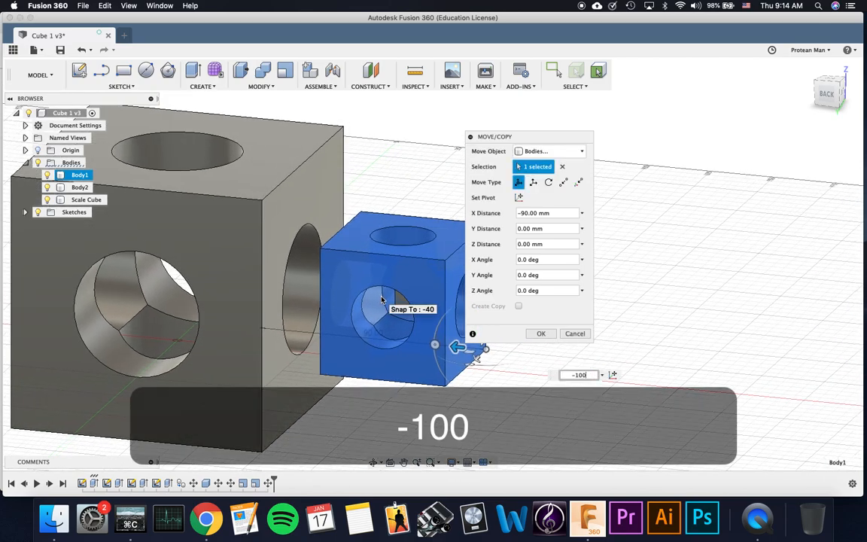
key(Return)
Examine the separated small and large cubes from several sides, picking each body in turn
scroll(411, 312, up, 4)
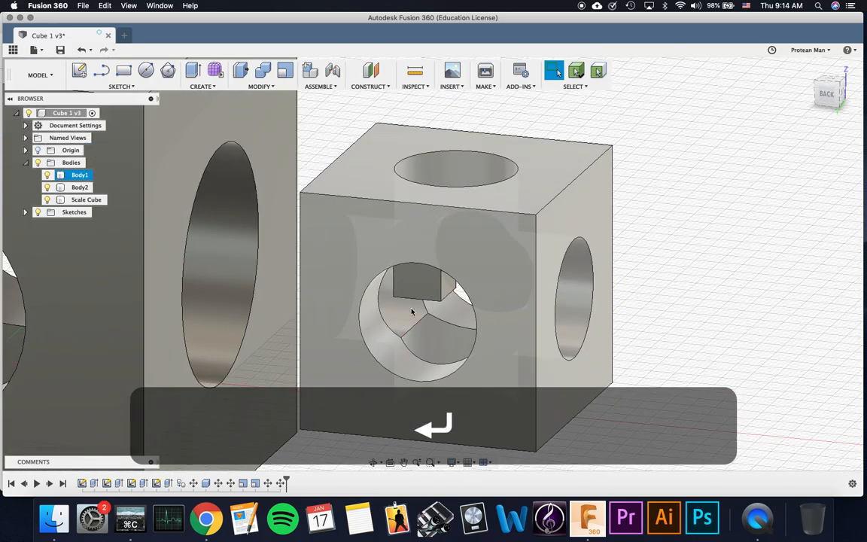
scroll(411, 311, up, 2)
click(457, 303)
shift+middle_drag(458, 300, 381, 237)
click(567, 258)
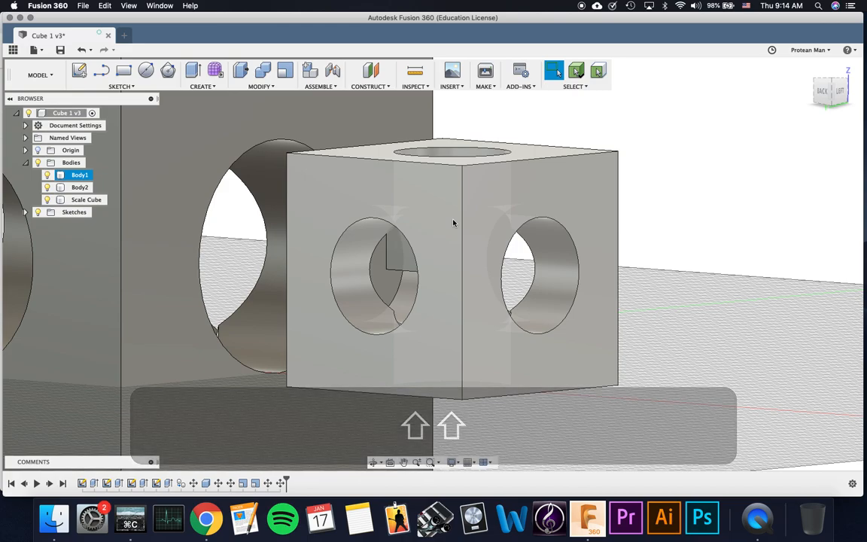
click(162, 165)
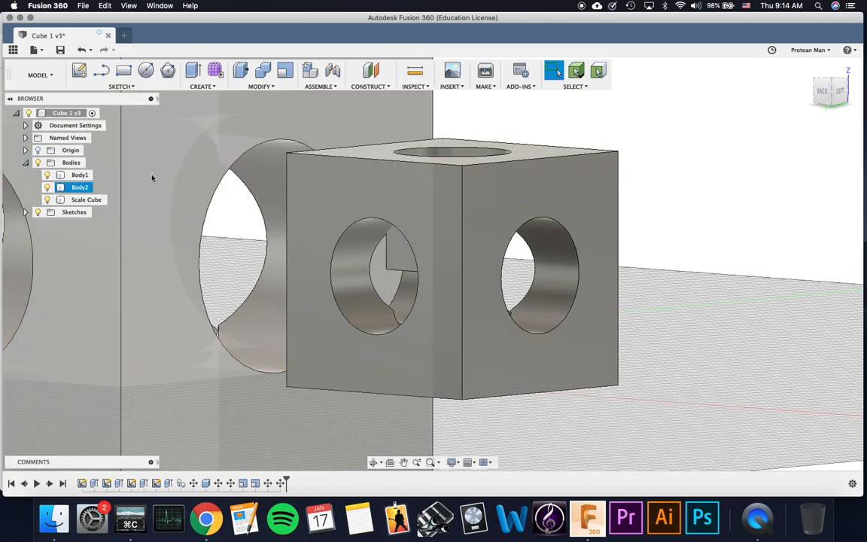
click(380, 194)
scroll(299, 185, down, 5)
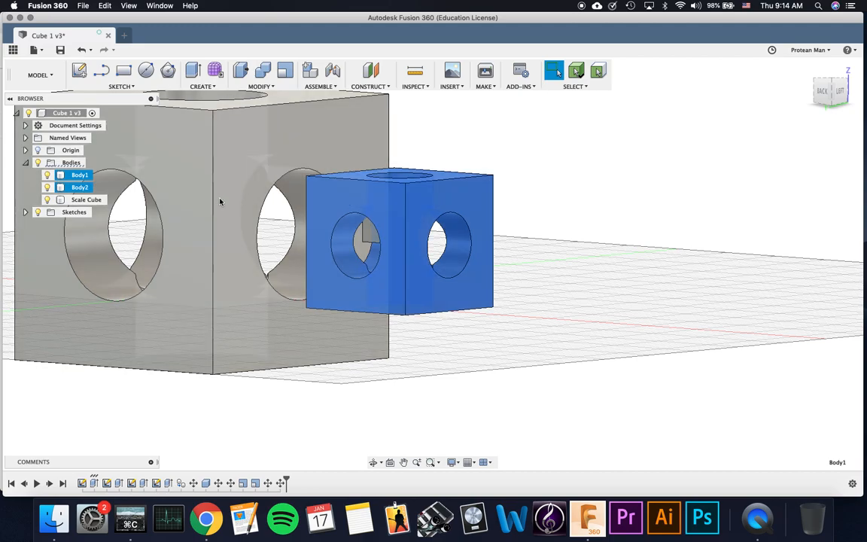
shift+middle_drag(215, 193, 378, 179)
scroll(377, 179, up, 4)
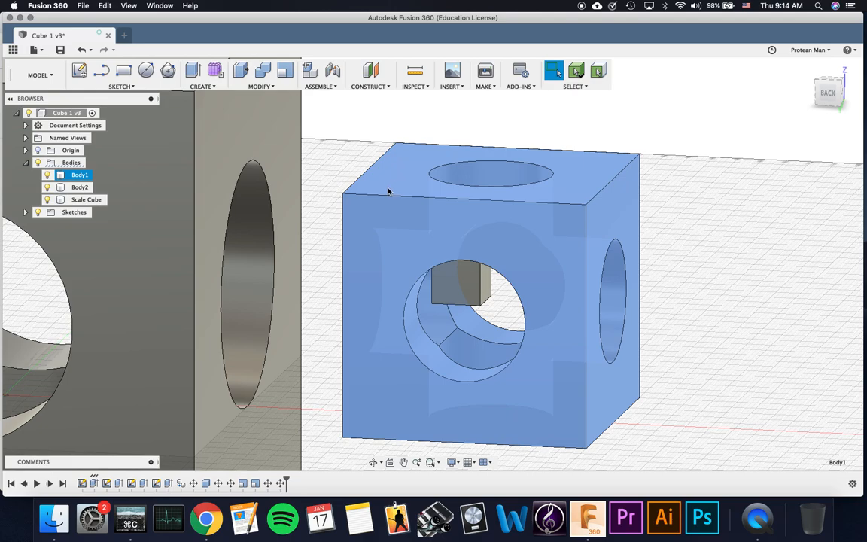
click(391, 144)
scroll(416, 206, down, 5)
Copy Body1 and paste the duplicate in place with zero move distances
click(411, 220)
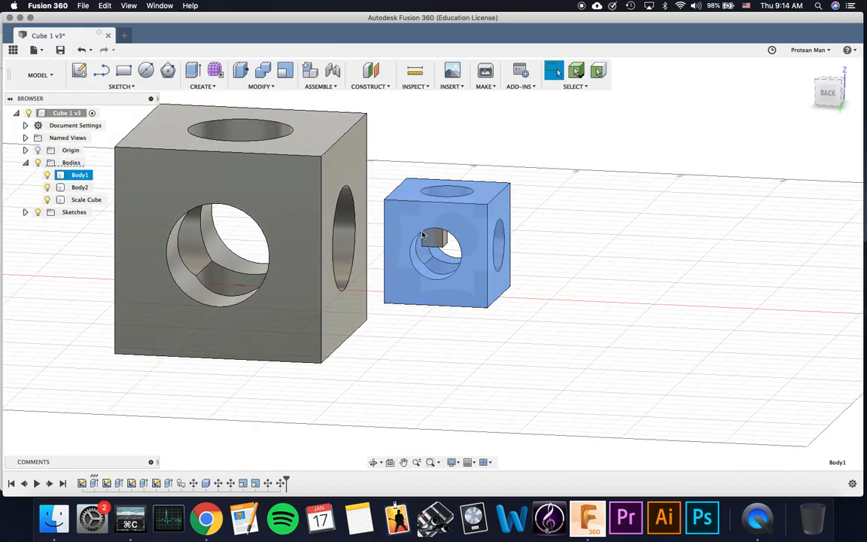
key(super+c)
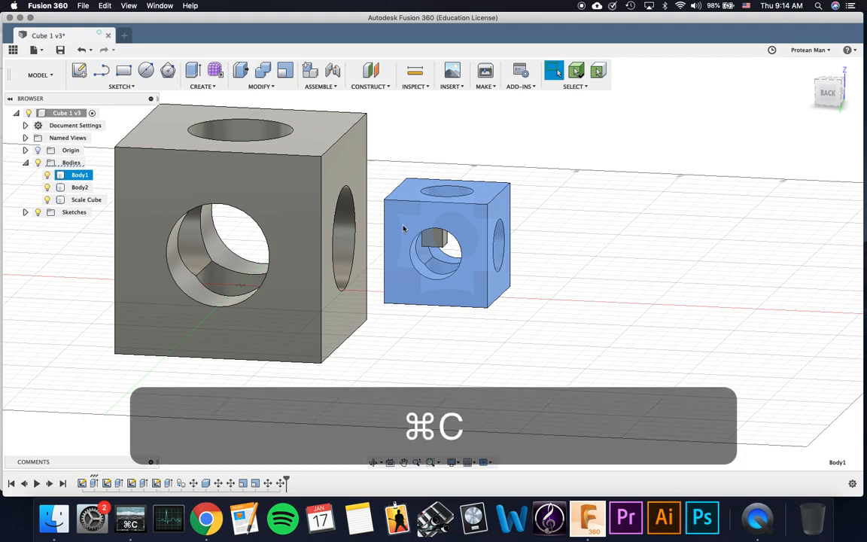
right_click(403, 229)
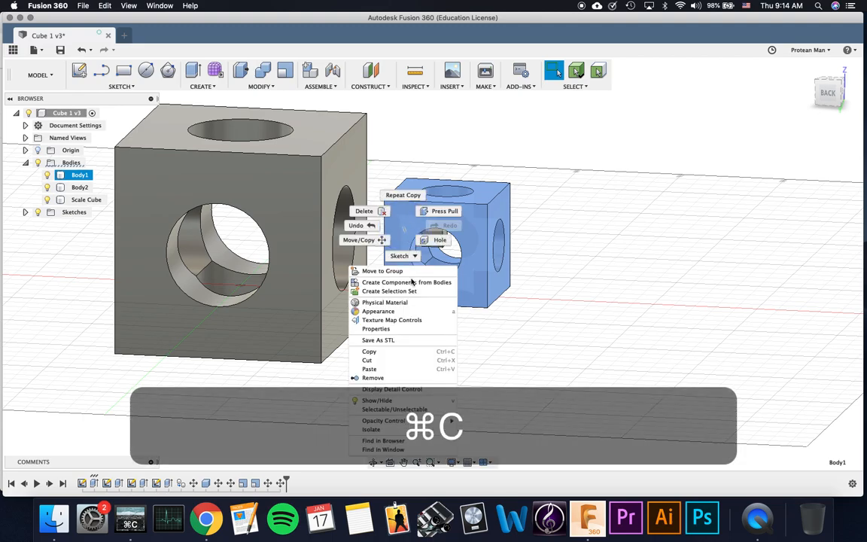
click(402, 352)
right_click(572, 242)
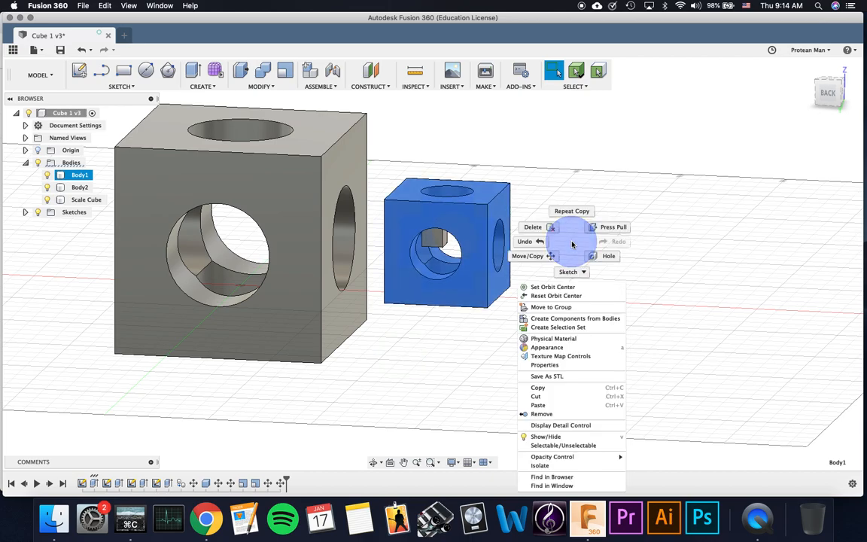
click(556, 406)
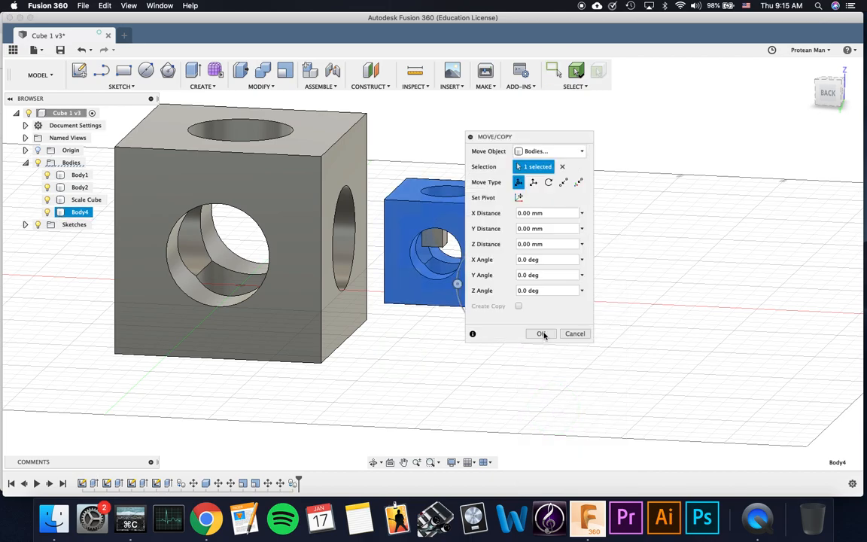
click(543, 335)
click(62, 174)
key(m)
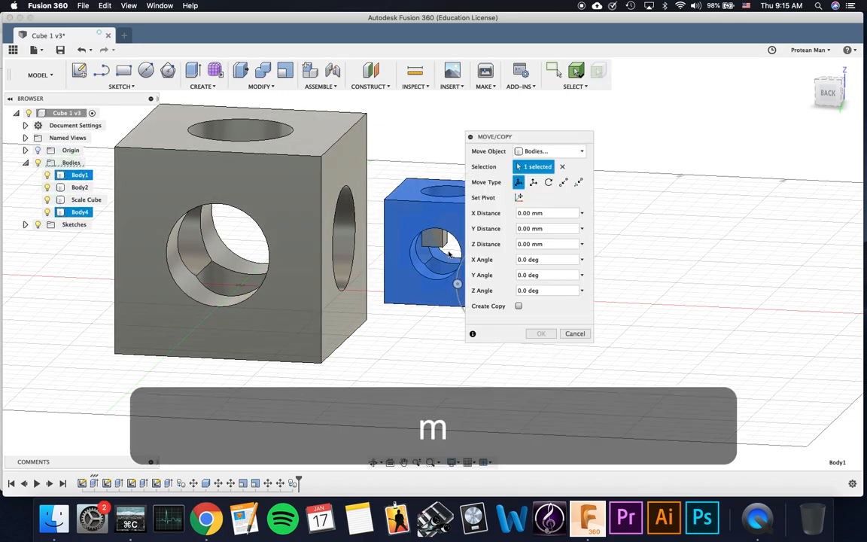
middle_drag(449, 254, 375, 280)
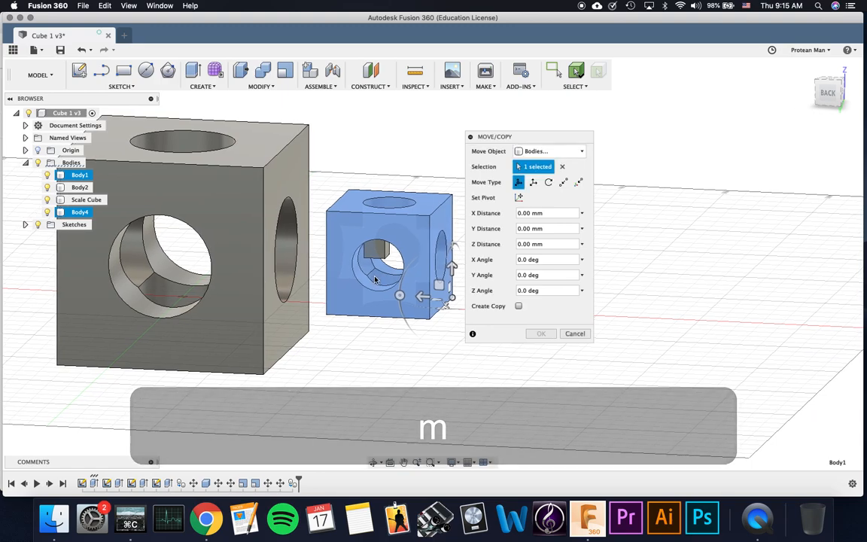
key(Escape)
Rename Body1 to "Cube 1 50x50"
click(76, 175)
double_click(76, 176)
text(Cube)
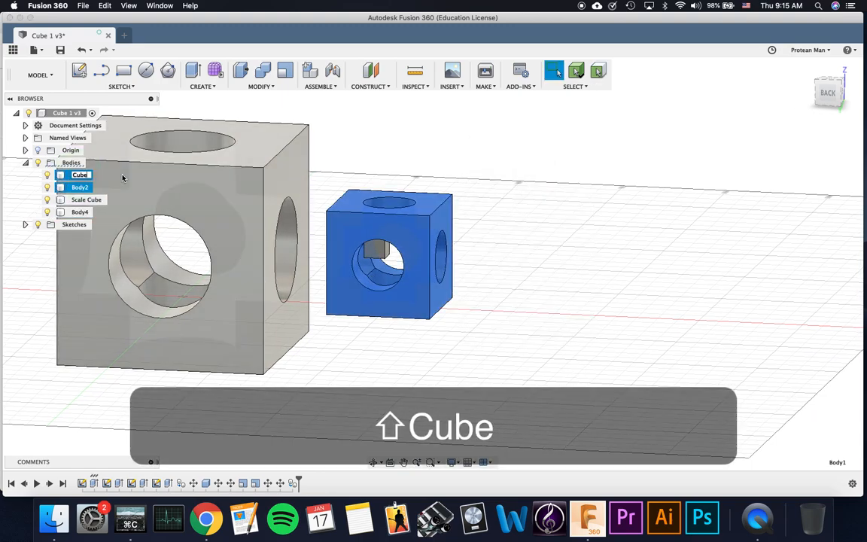
text( 1 50x)
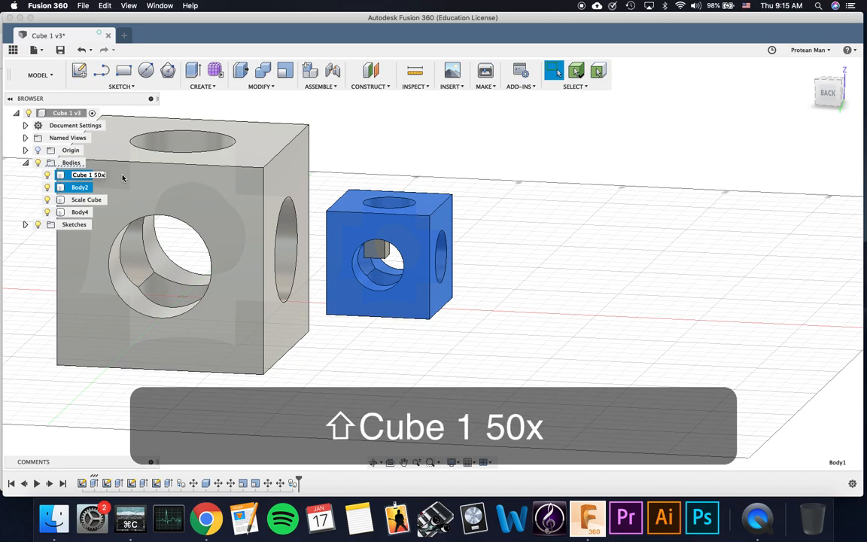
key(BackSpace)
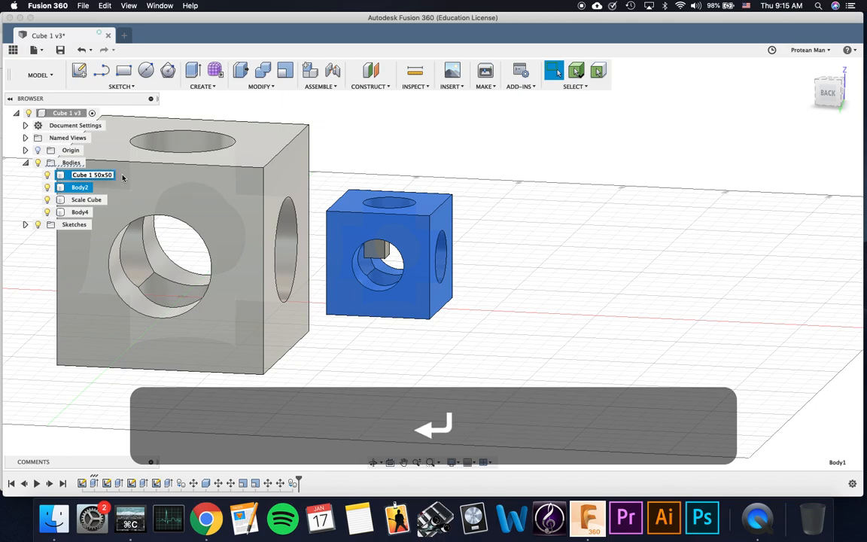
Rename Body2 to "Cube 2 100x100"
click(74, 188)
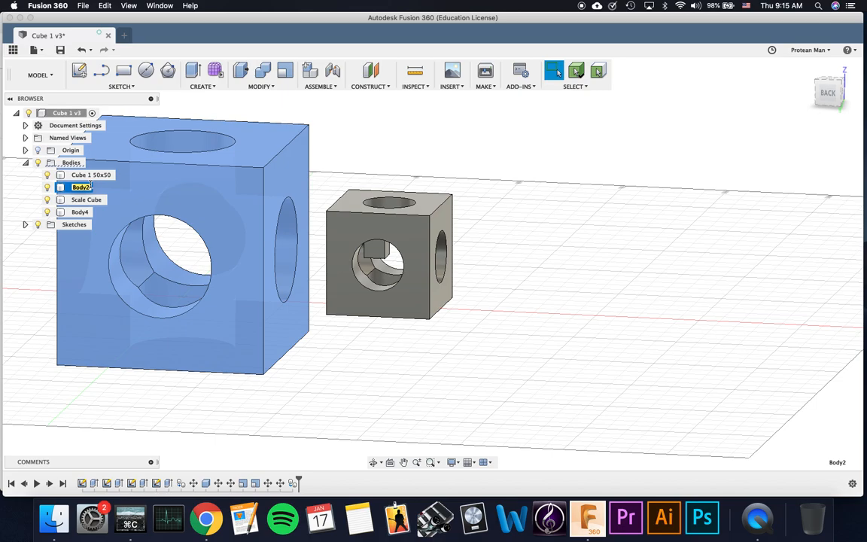
key(shift)
text(Cube 2)
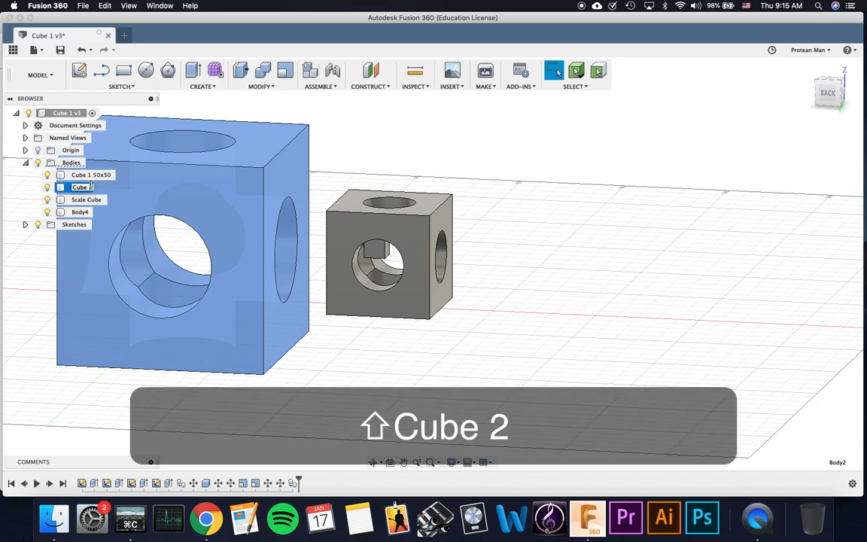
text( 100x100)
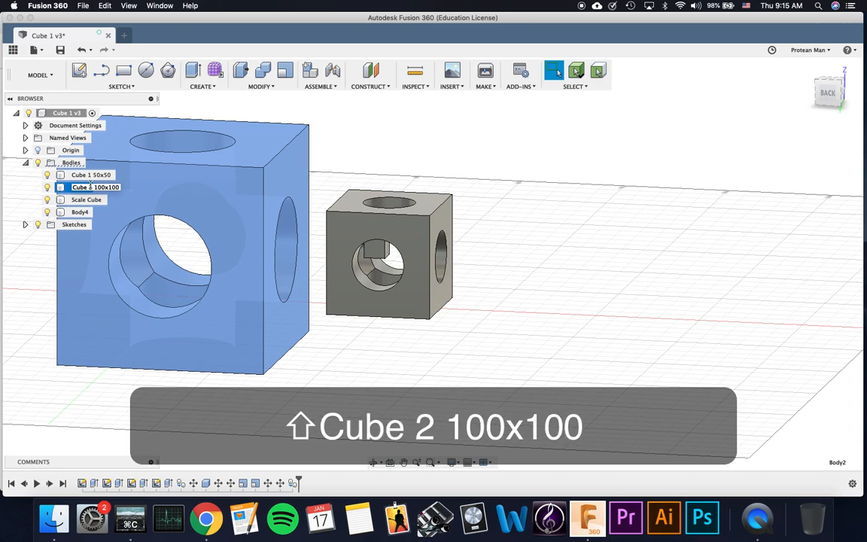
key(Return)
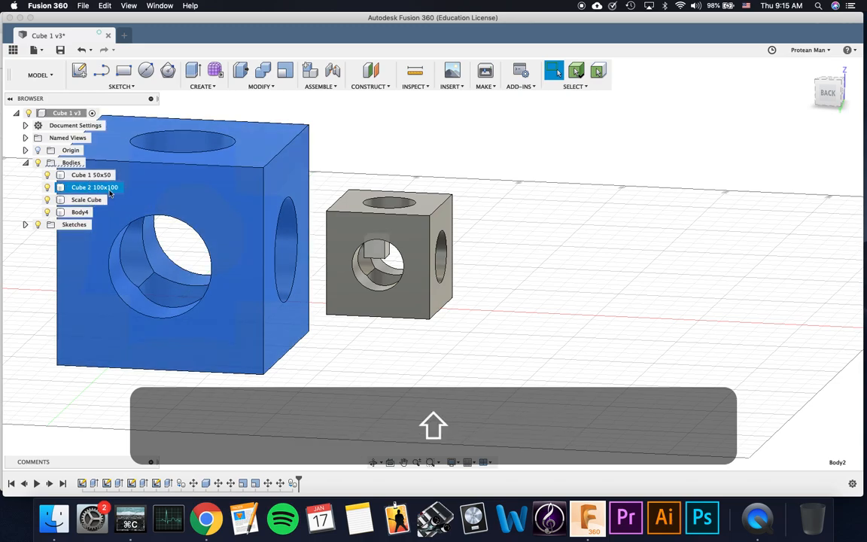
middle_drag(226, 195, 307, 208)
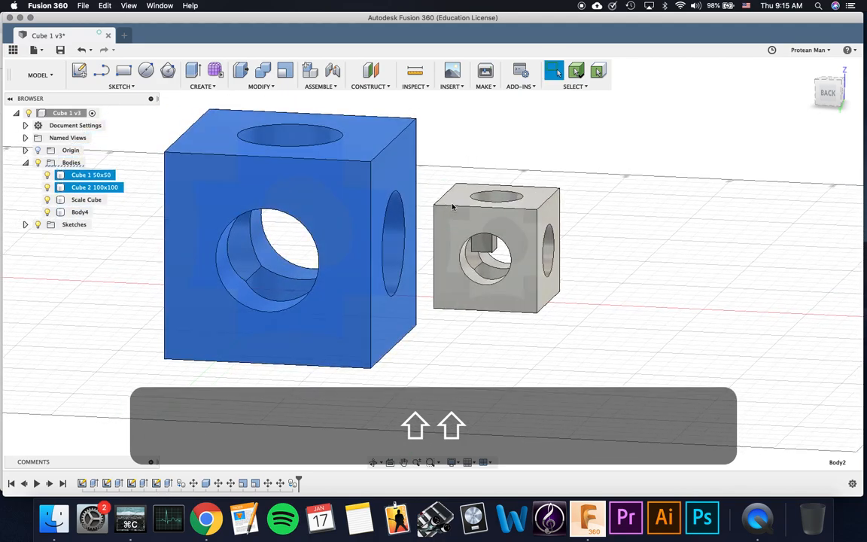
click(473, 220)
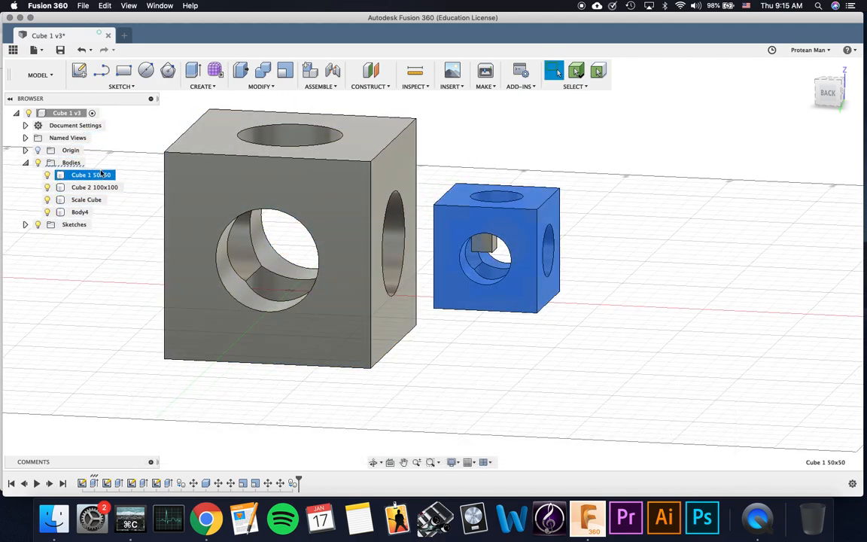
click(104, 173)
click(95, 176)
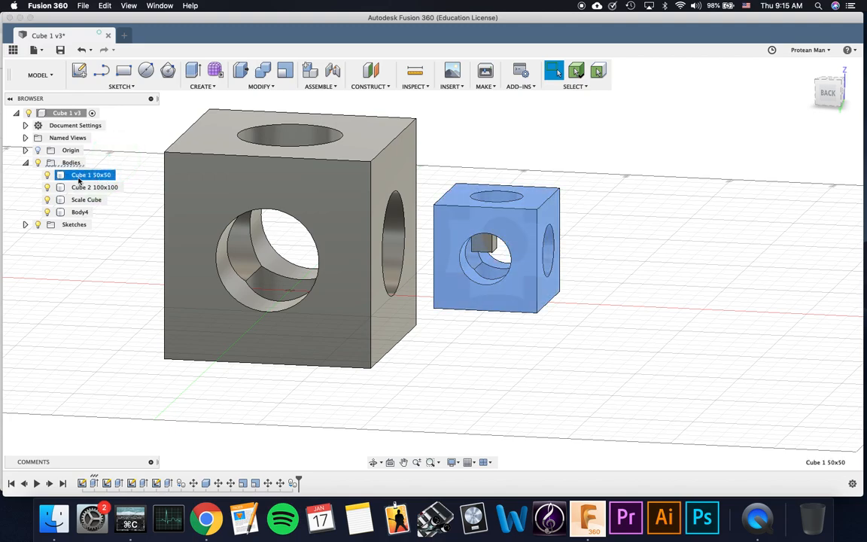
key(m)
click(295, 178)
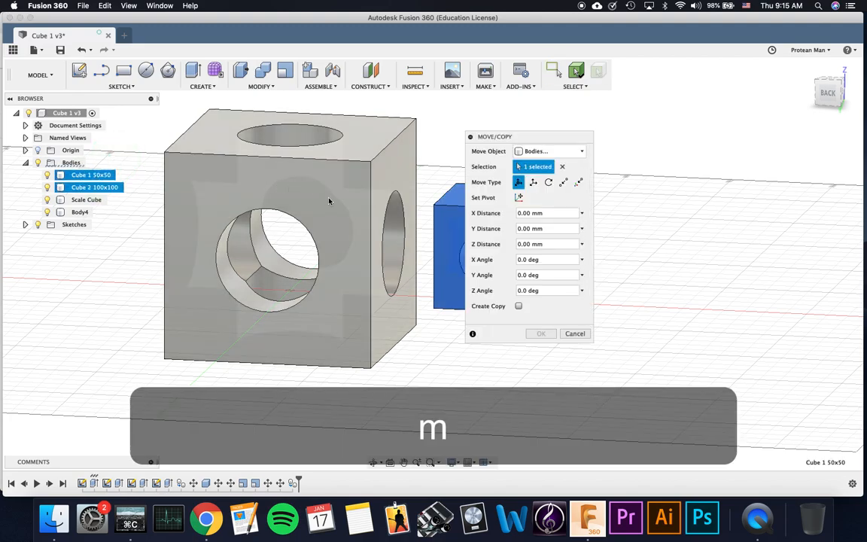
middle_drag(295, 178, 295, 229)
middle_drag(369, 274, 275, 159)
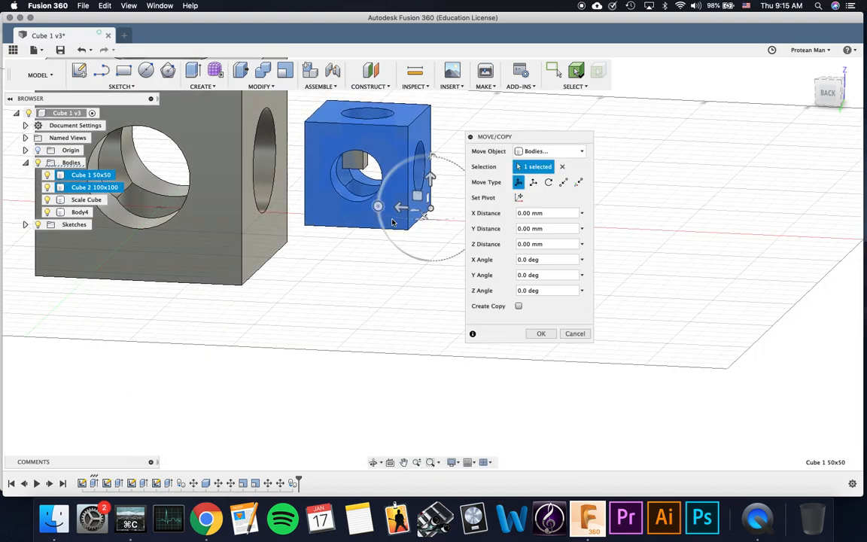
drag(499, 137, 734, 108)
click(94, 187)
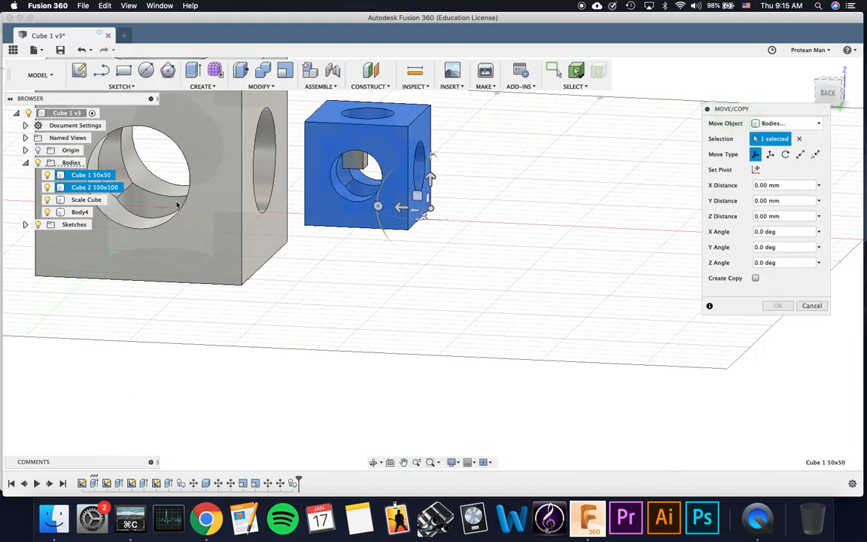
middle_drag(176, 205, 286, 296)
drag(764, 108, 774, 130)
drag(509, 301, 479, 292)
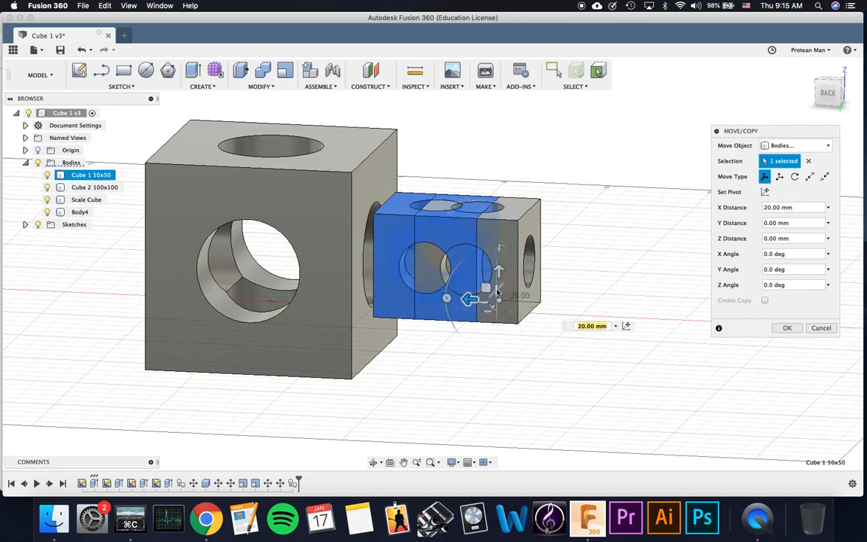
drag(488, 290, 528, 249)
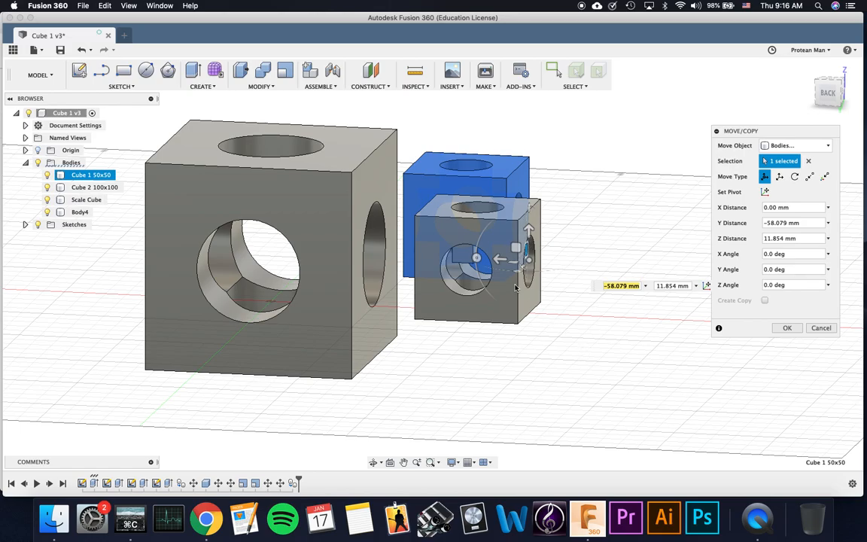
shift+middle_drag(517, 288, 495, 216)
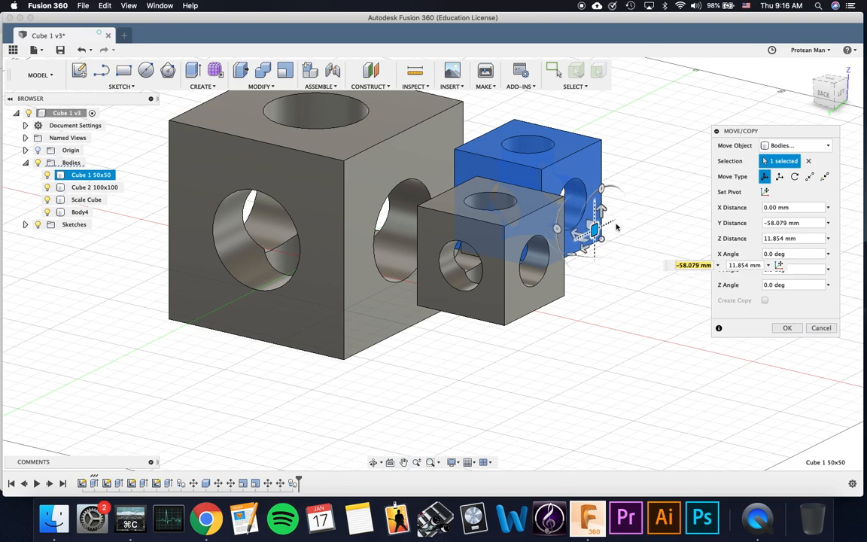
click(821, 329)
click(473, 234)
click(146, 249)
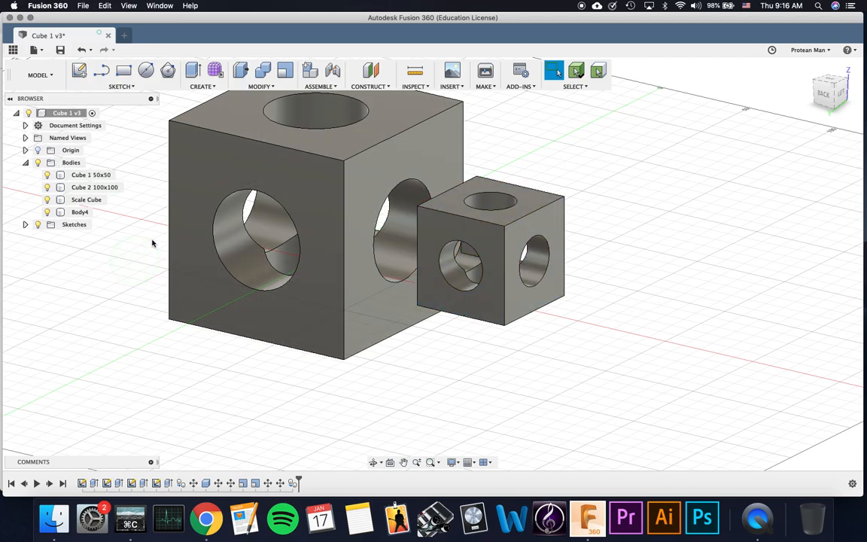
Move the Cube 1 50x50 body 100 mm along X into the larger cube
click(491, 232)
key(m)
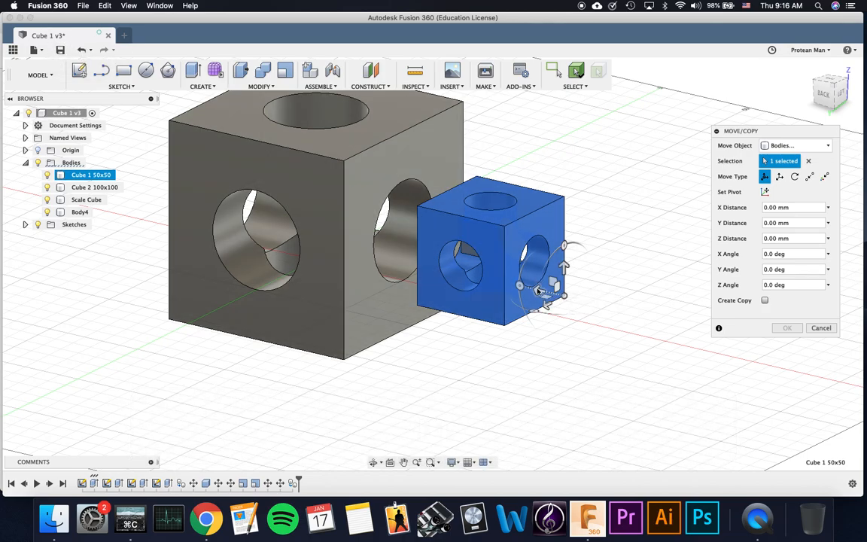
drag(541, 291, 361, 249)
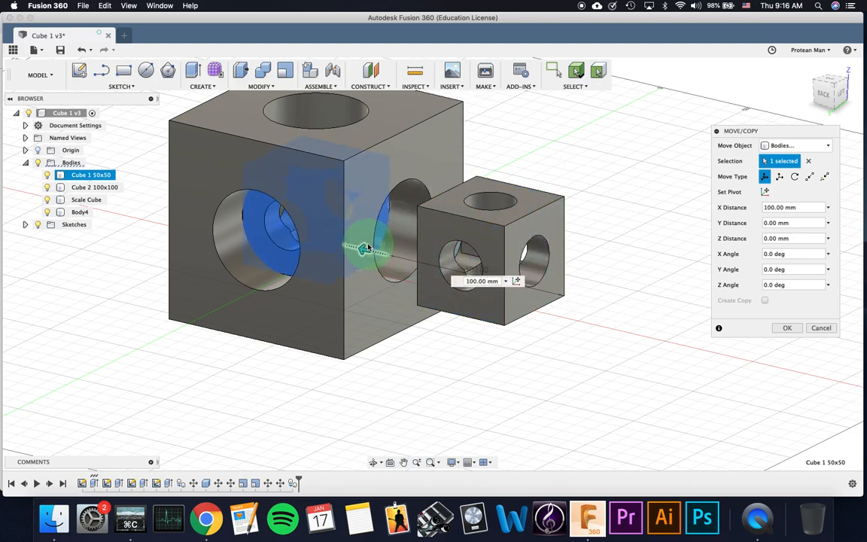
click(787, 329)
click(279, 190)
shift+middle_drag(280, 190, 340, 199)
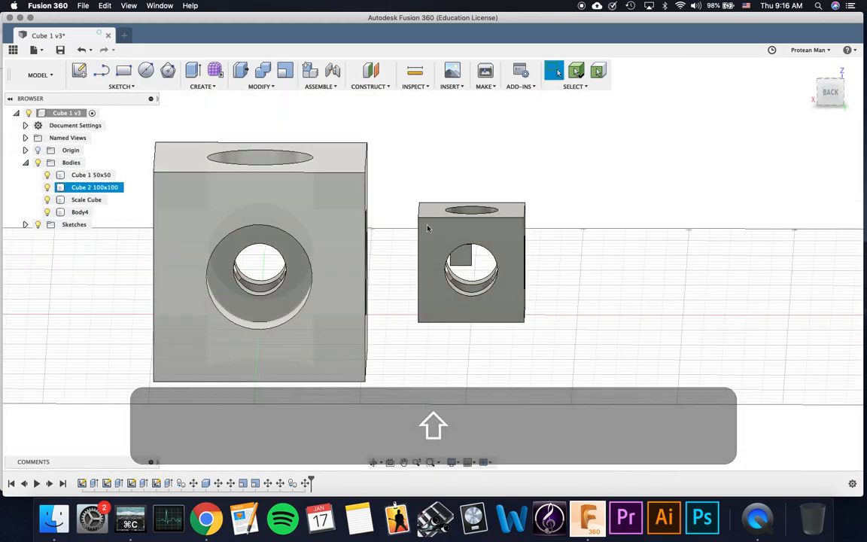
Set up a uniform scale of Body4, using the Scale Cube's lower corner vertex inside the holes as the reference point
click(445, 225)
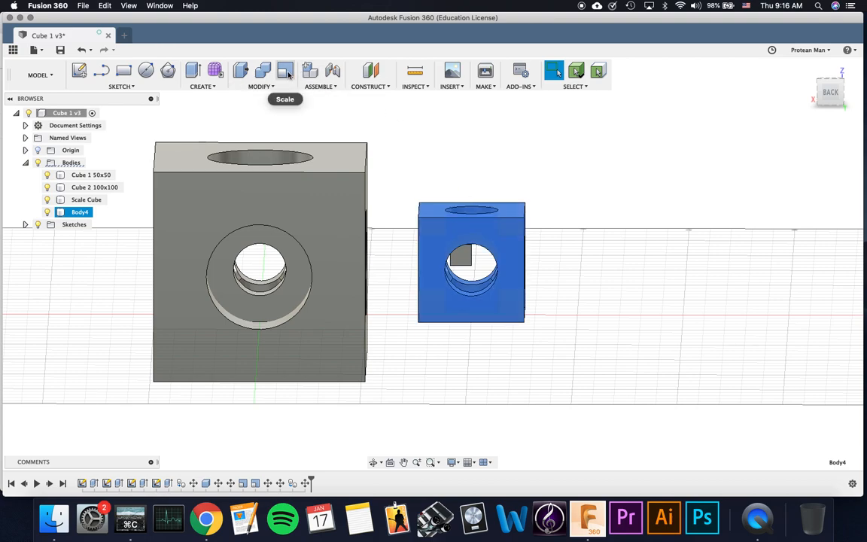
click(286, 71)
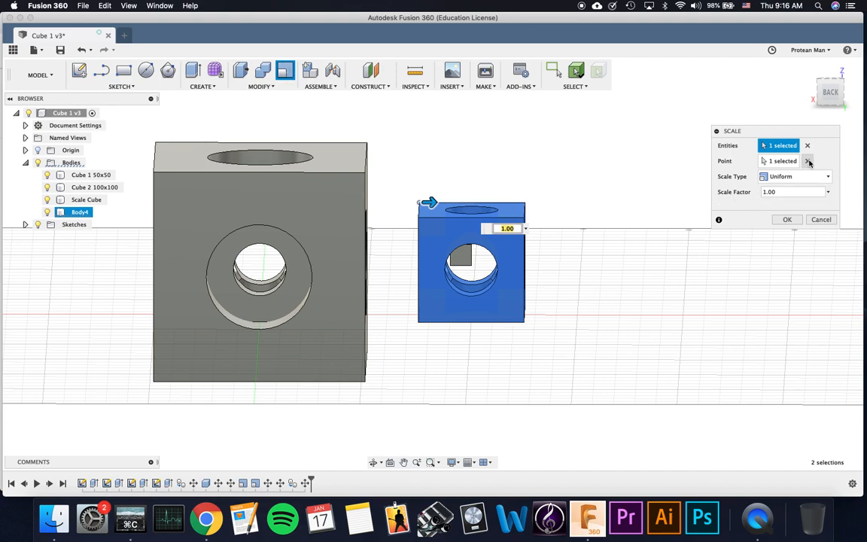
click(808, 161)
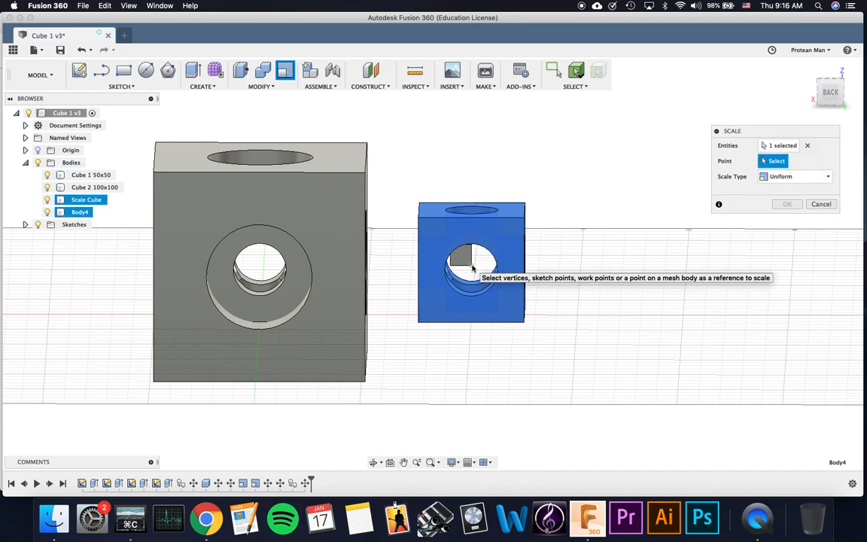
scroll(472, 268, up, 5)
scroll(470, 263, up, 3)
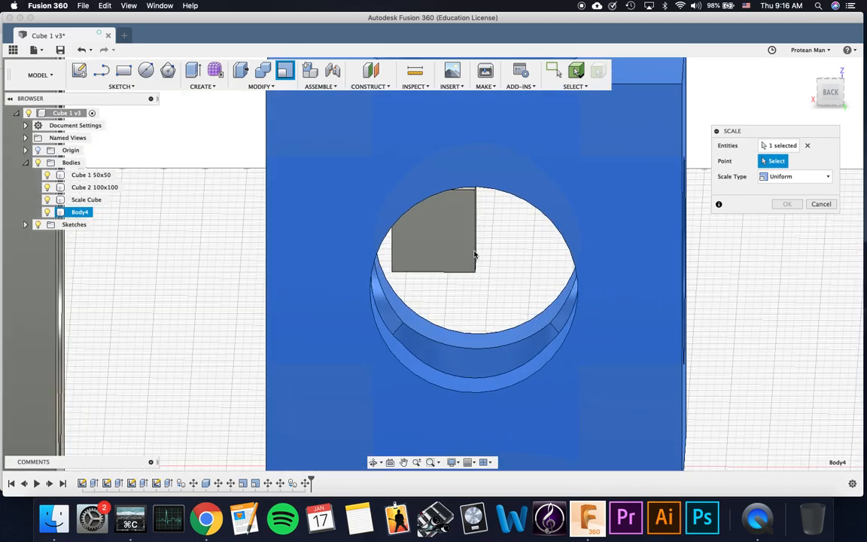
key(shift)
shift+middle_drag(484, 251, 422, 247)
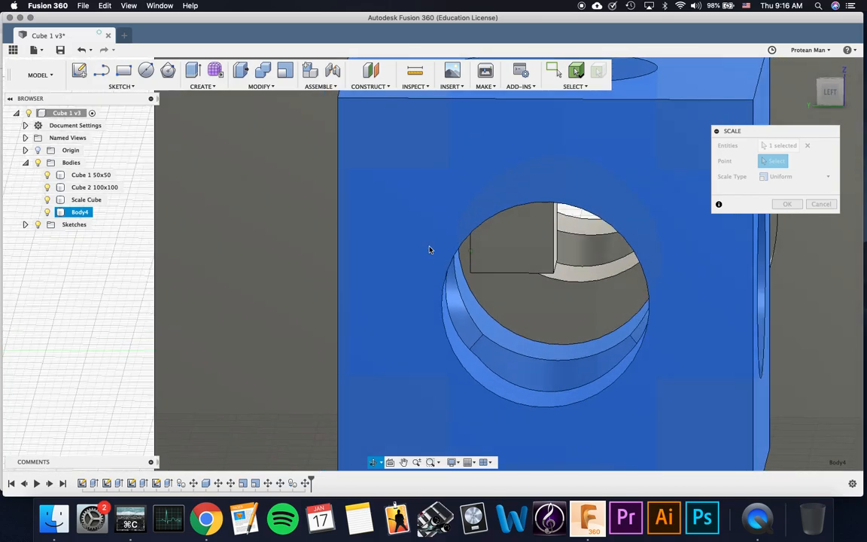
click(555, 277)
shift+middle_drag(536, 265, 617, 278)
scroll(575, 239, down, 10)
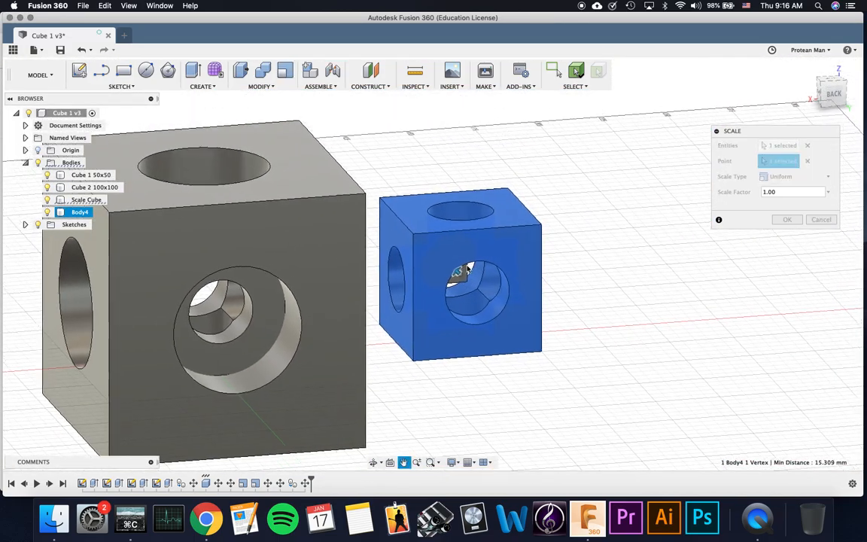
middle_drag(468, 267, 462, 270)
shift+middle_drag(494, 242, 505, 224)
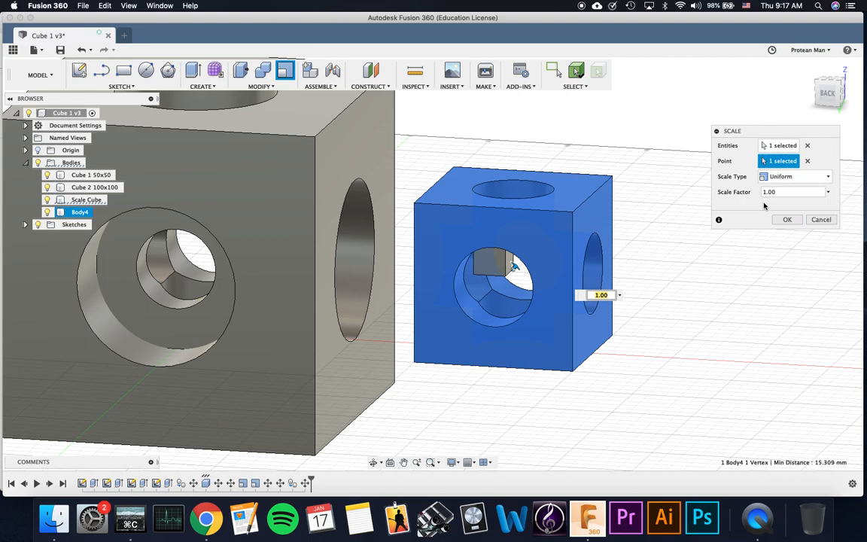
Set the scale factor to 1.2 and apply the scaling to Body4
drag(793, 192, 741, 193)
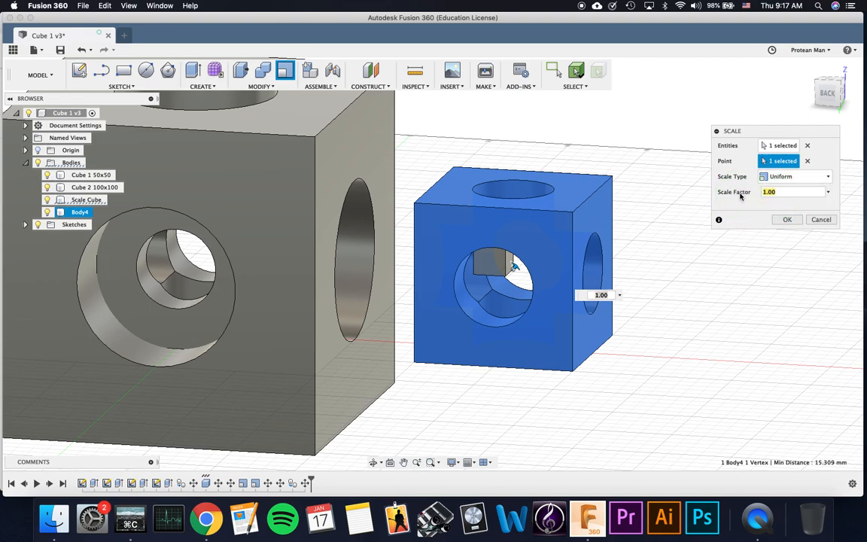
text(1)
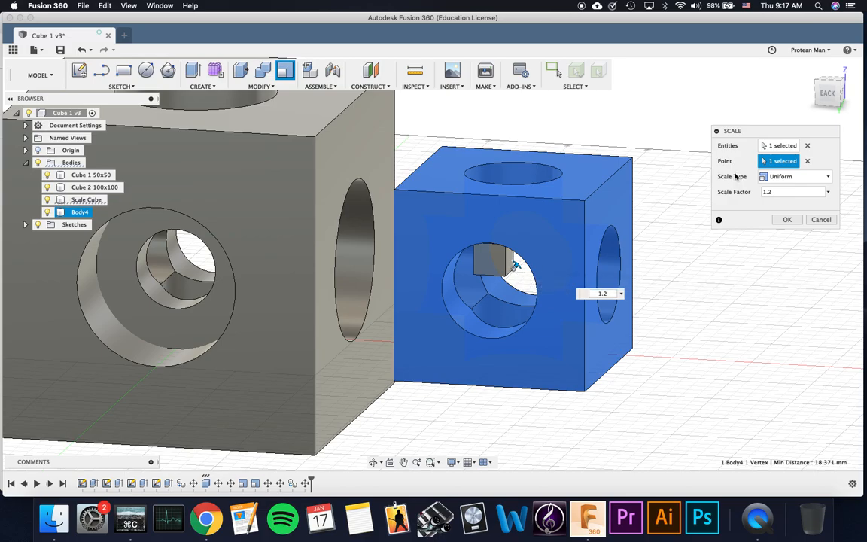
shift+middle_drag(536, 271, 556, 269)
click(787, 219)
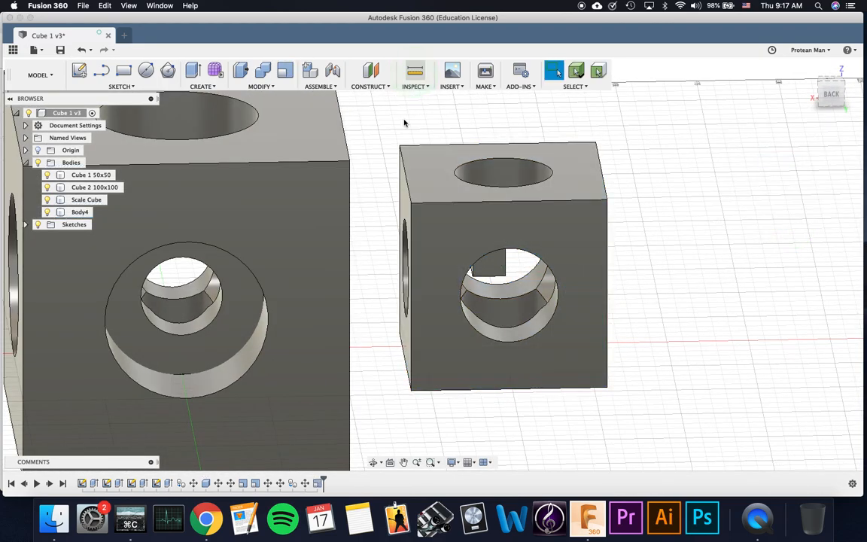
Measure a vertical edge and the upper horizontal edge on the front face of the scaled Body4
key(i)
click(410, 223)
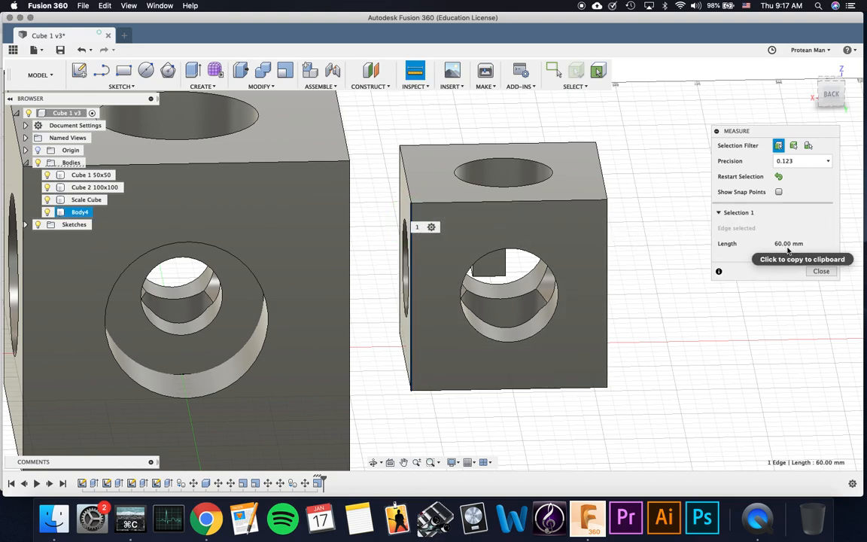
click(781, 179)
click(821, 218)
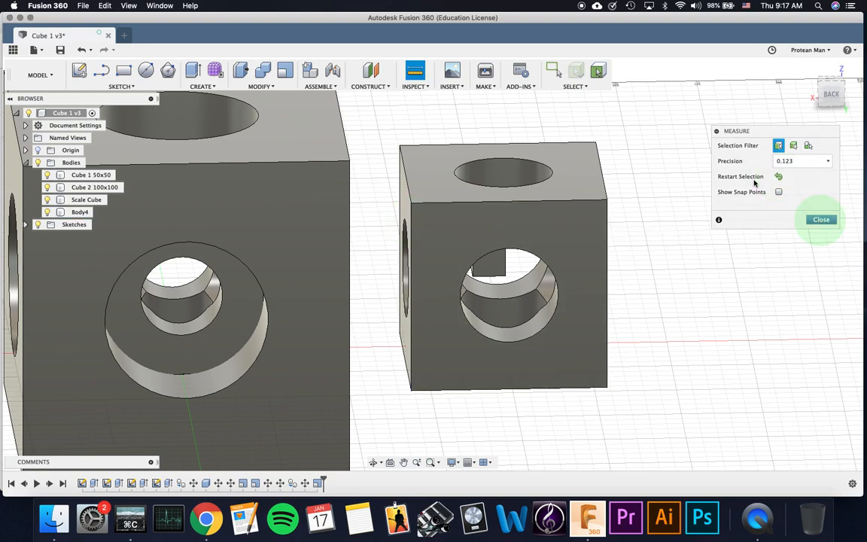
click(417, 72)
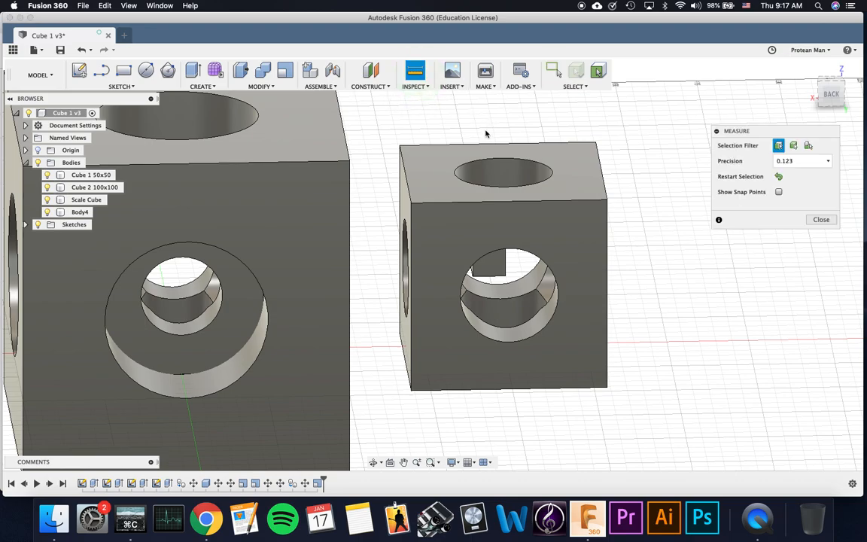
click(456, 202)
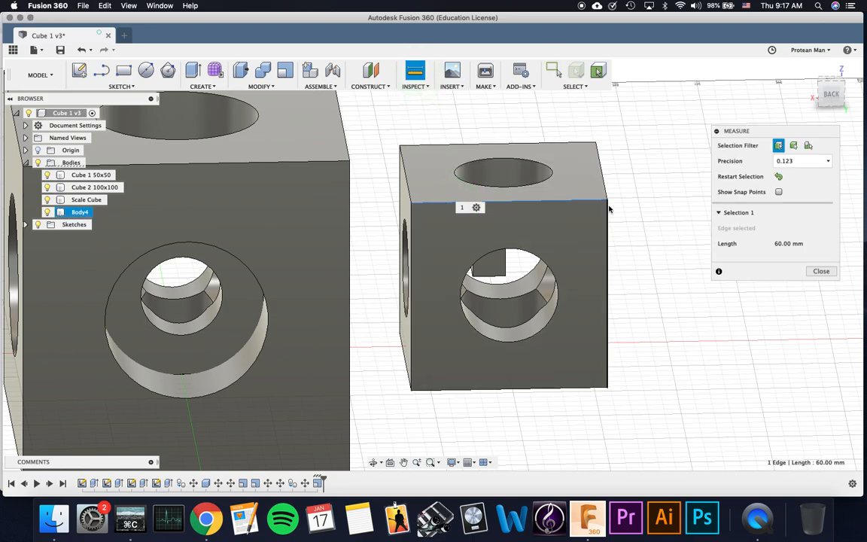
click(821, 271)
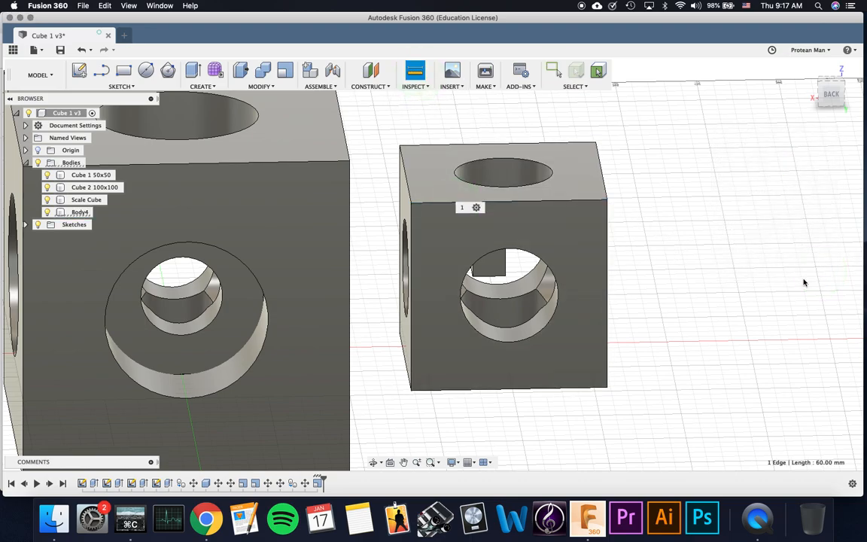
Examine the scaled Body4 and the Scale Cube inside it from several sides
click(347, 390)
scroll(347, 391, down, 3)
shift+middle_drag(347, 391, 373, 360)
click(374, 358)
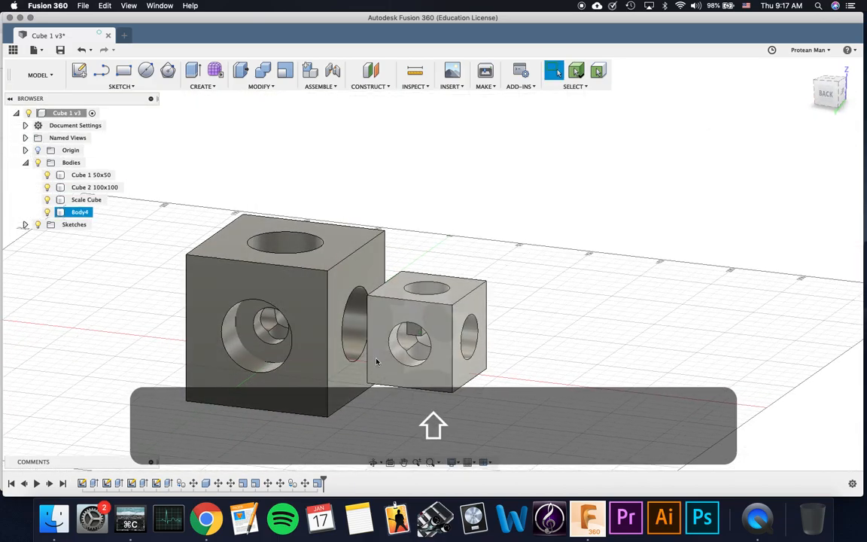
scroll(386, 356, up, 3)
middle_drag(413, 319, 413, 271)
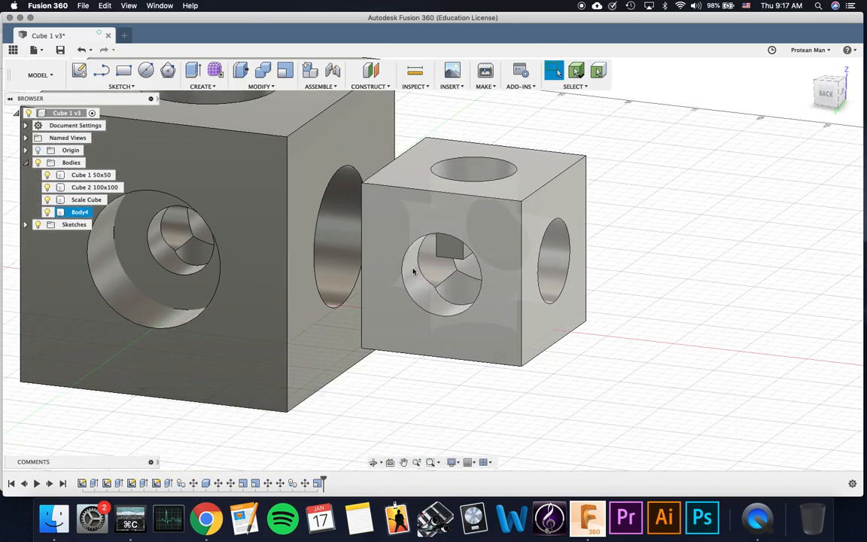
shift+middle_drag(442, 241, 440, 229)
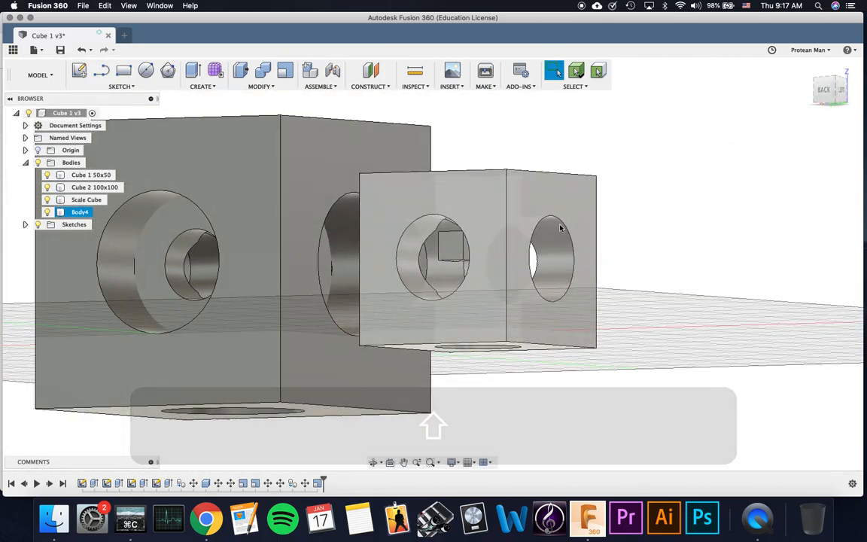
Compare the scaled Body4 with the neighbouring Cube 2 100x100 from above and look through Body4's holes at the Scale Cube
shift+middle_drag(552, 277, 507, 328)
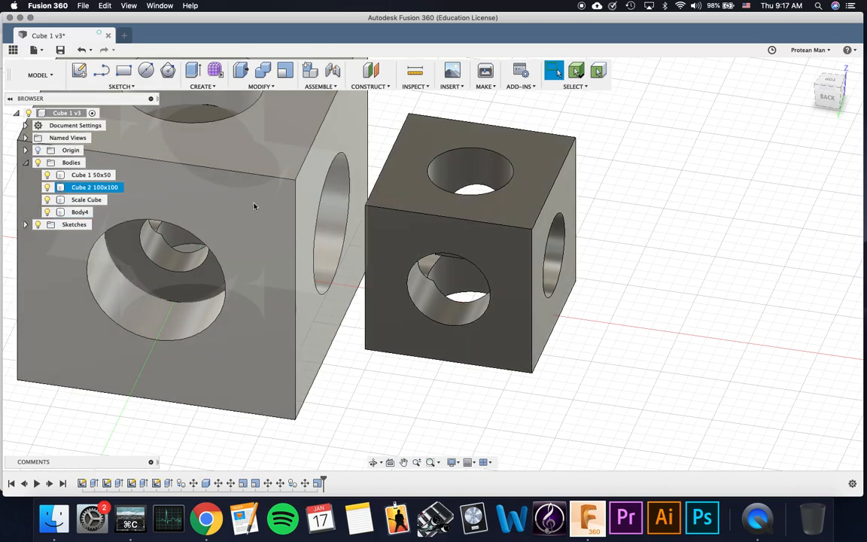
middle_drag(254, 203, 393, 237)
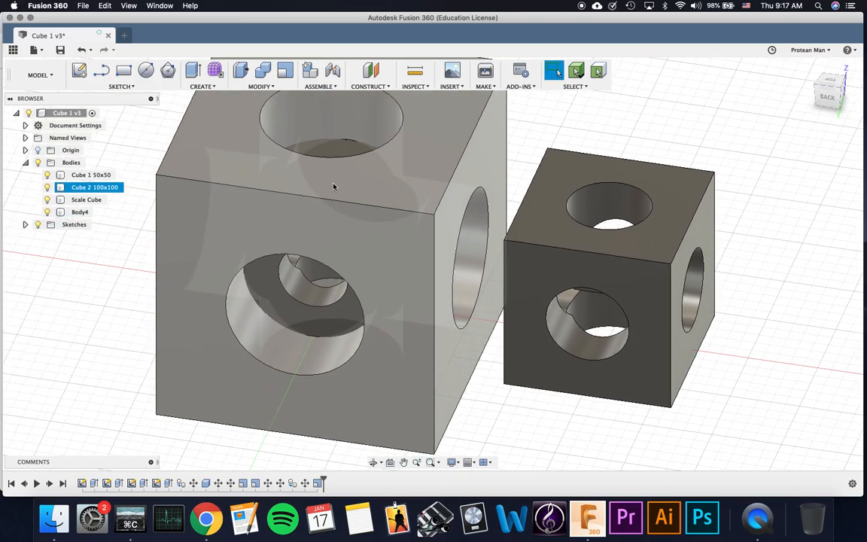
shift+middle_drag(335, 240, 416, 240)
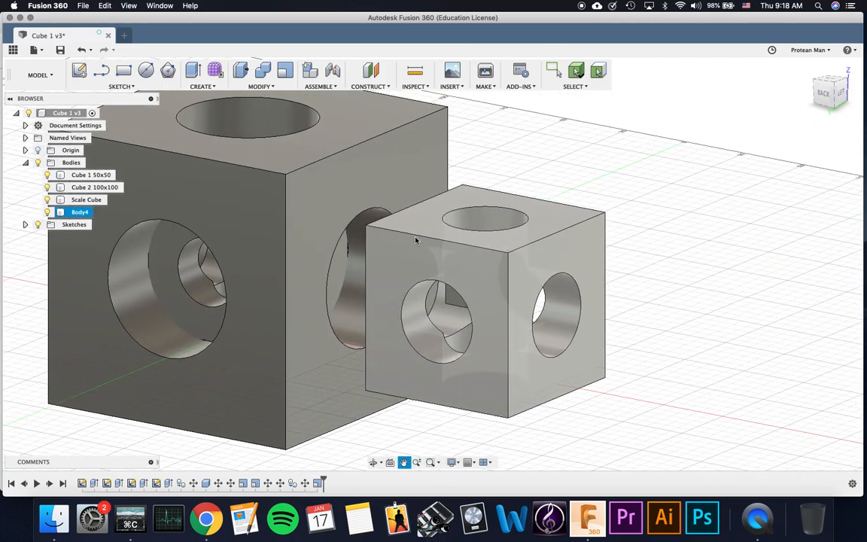
shift+middle_drag(519, 224, 433, 247)
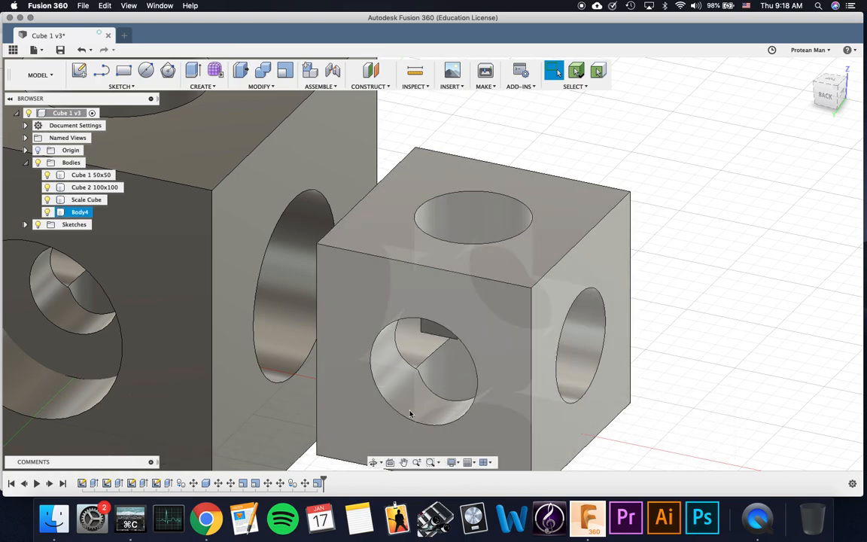
middle_drag(404, 399, 426, 352)
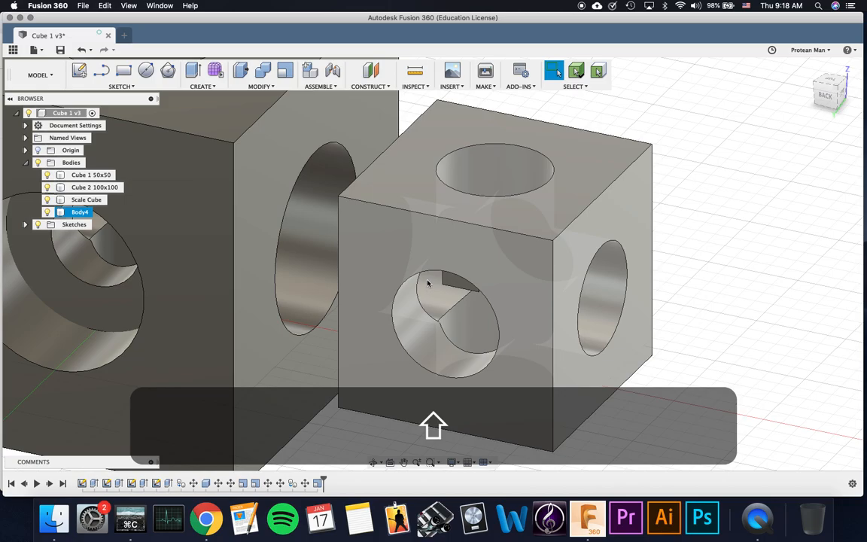
shift+middle_drag(476, 258, 453, 276)
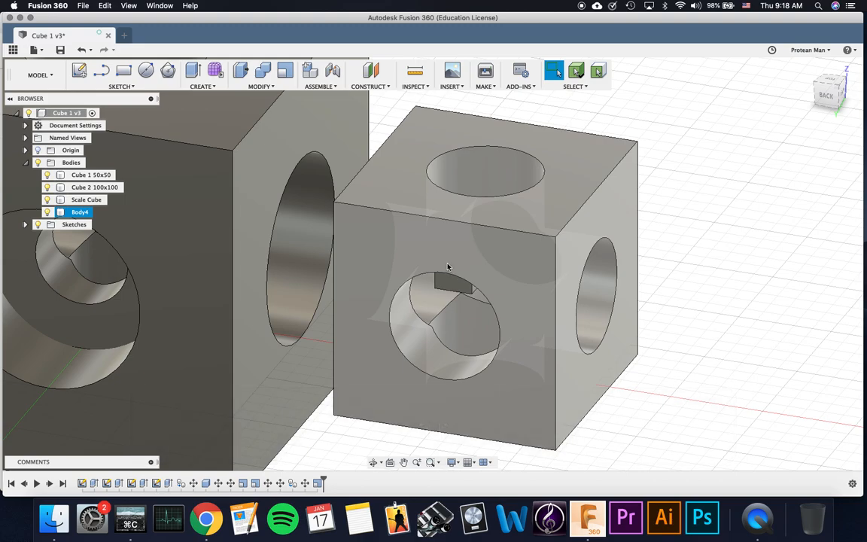
key(shift)
shift+middle_drag(485, 247, 455, 246)
key(shift)
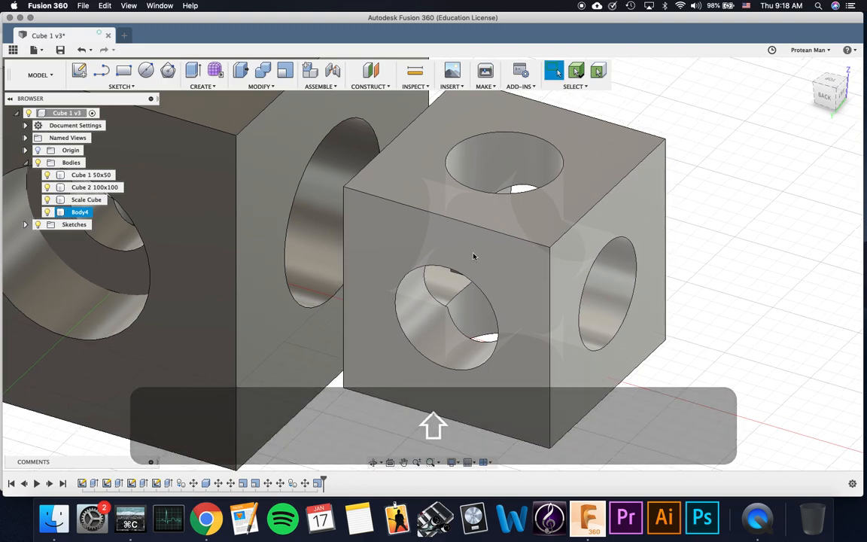
key(shift)
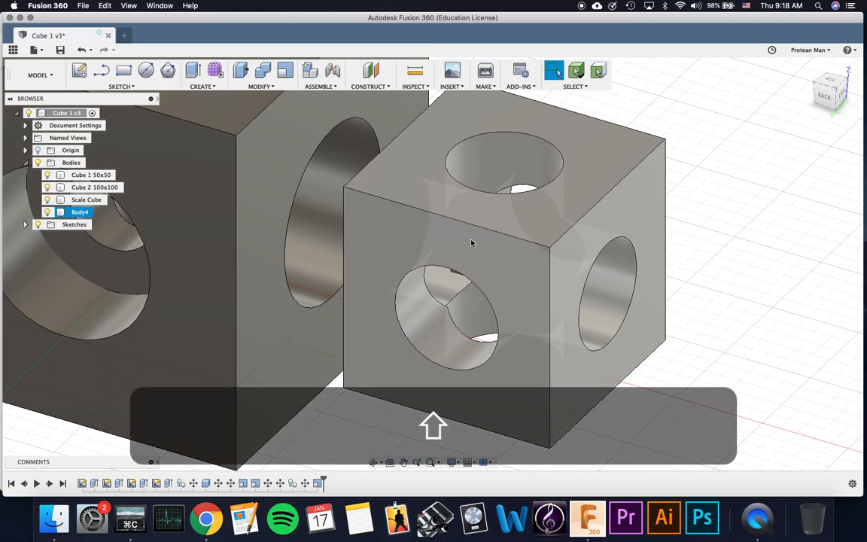
shift+middle_click(482, 242)
shift+middle_drag(454, 241, 454, 240)
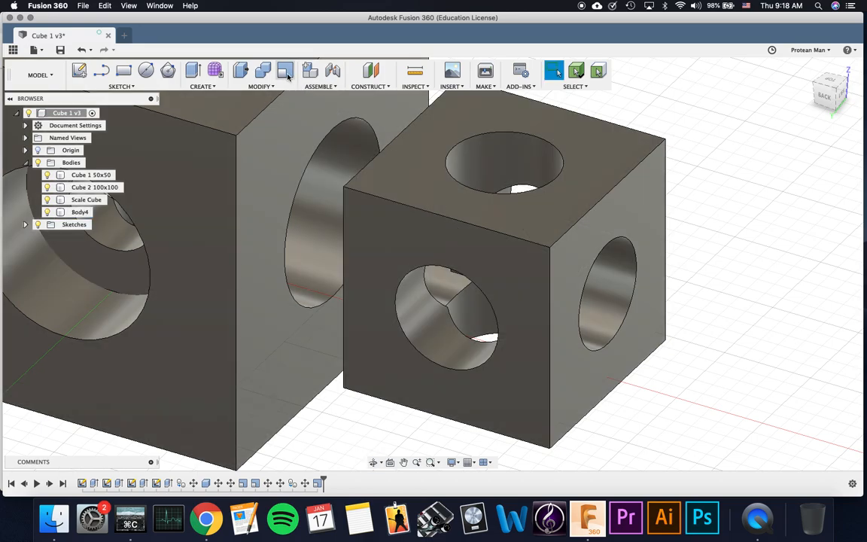
click(284, 70)
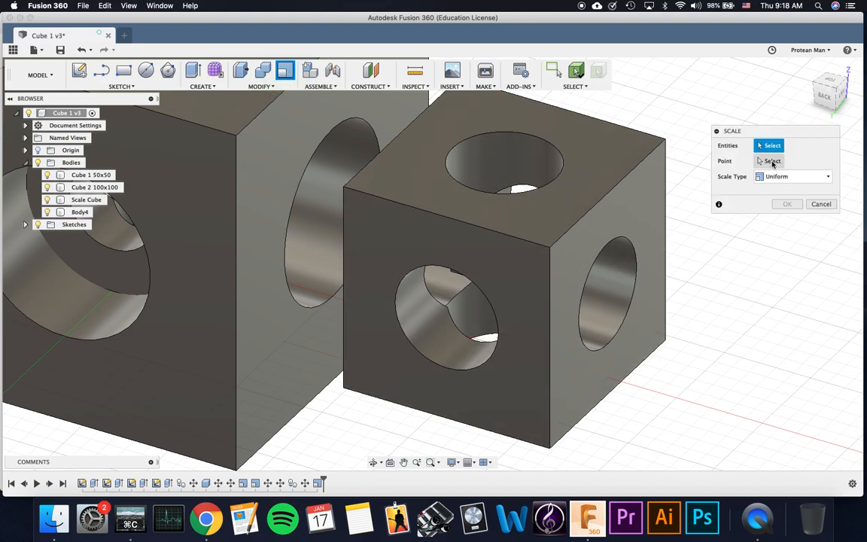
click(769, 161)
click(821, 204)
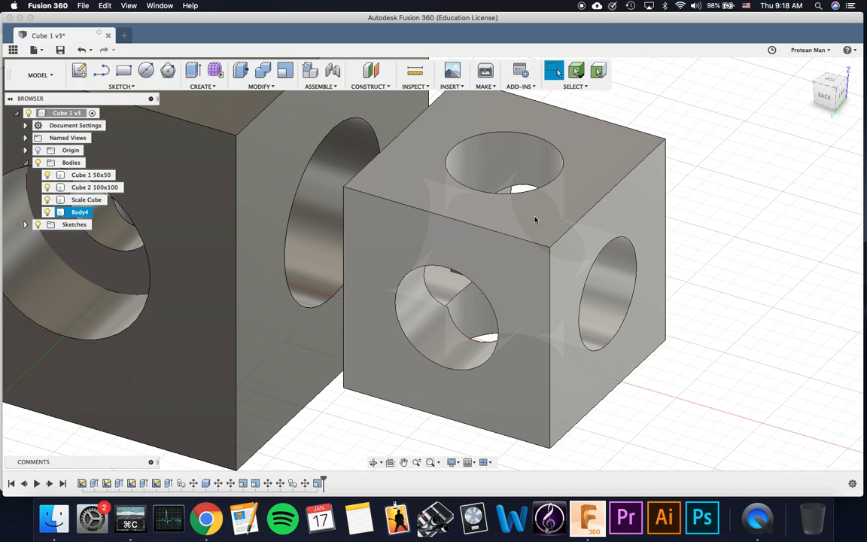
shift+middle_drag(543, 213, 581, 202)
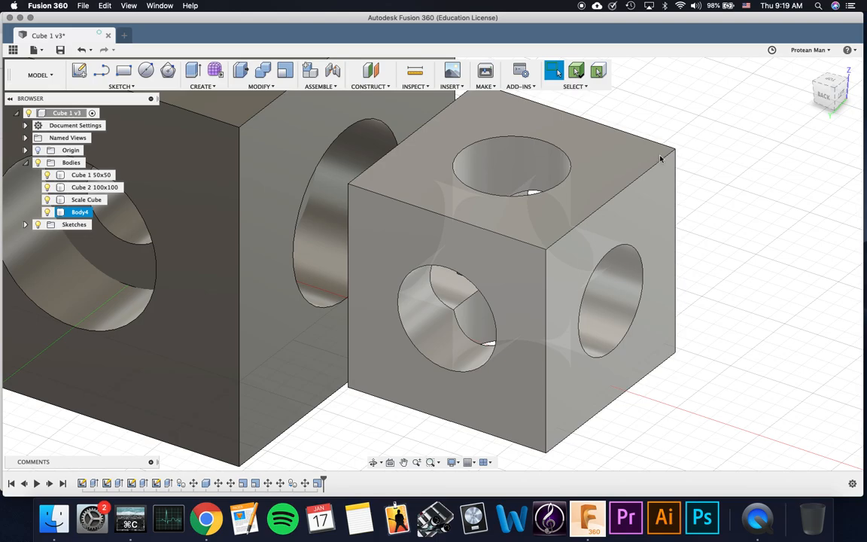
mouse_move(666, 188)
shift+middle_down()
mouse_move(618, 193)
mouse_move(668, 190)
shift+middle_up()
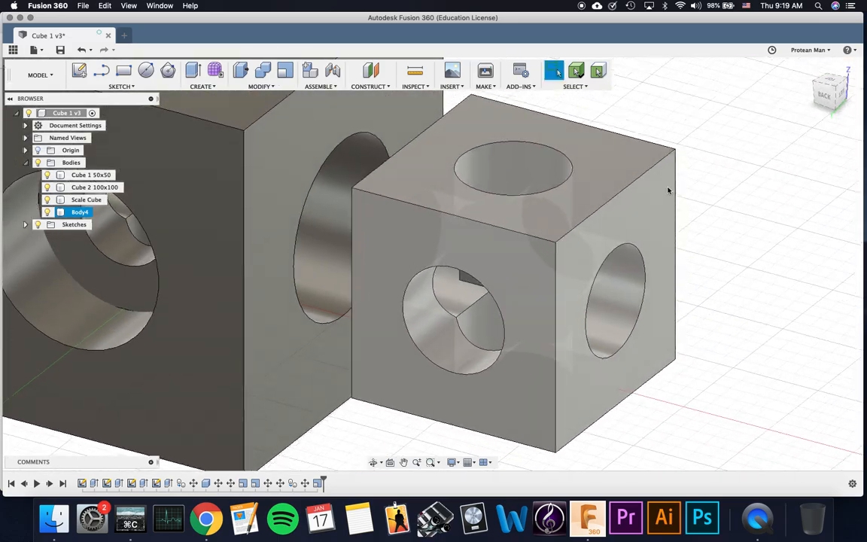
shift+middle_drag(203, 131, 226, 139)
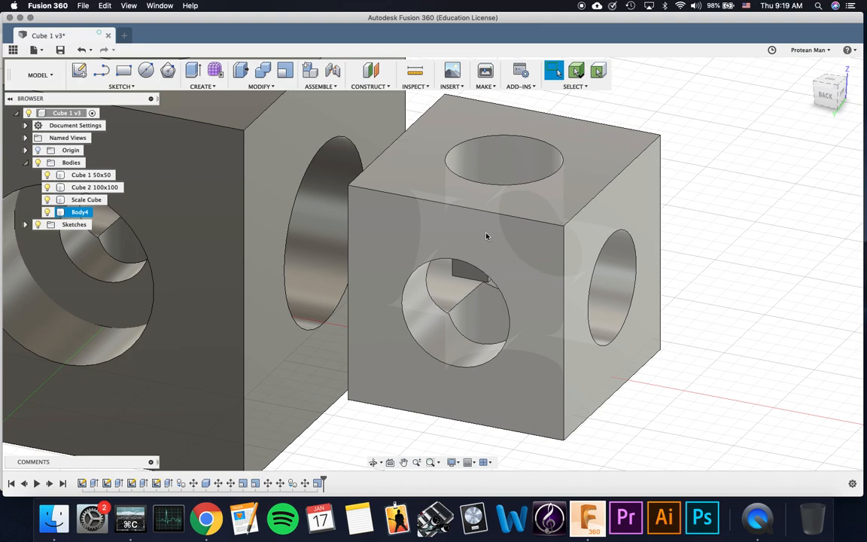
key(shift)
mouse_move(542, 194)
shift+middle_down()
mouse_move(522, 199)
mouse_move(495, 174)
mouse_move(563, 172)
mouse_move(576, 188)
mouse_move(527, 197)
mouse_move(566, 194)
mouse_move(579, 210)
mouse_move(460, 197)
mouse_move(563, 171)
mouse_move(568, 191)
mouse_move(536, 199)
shift+middle_up()
middle_drag(481, 223, 497, 216)
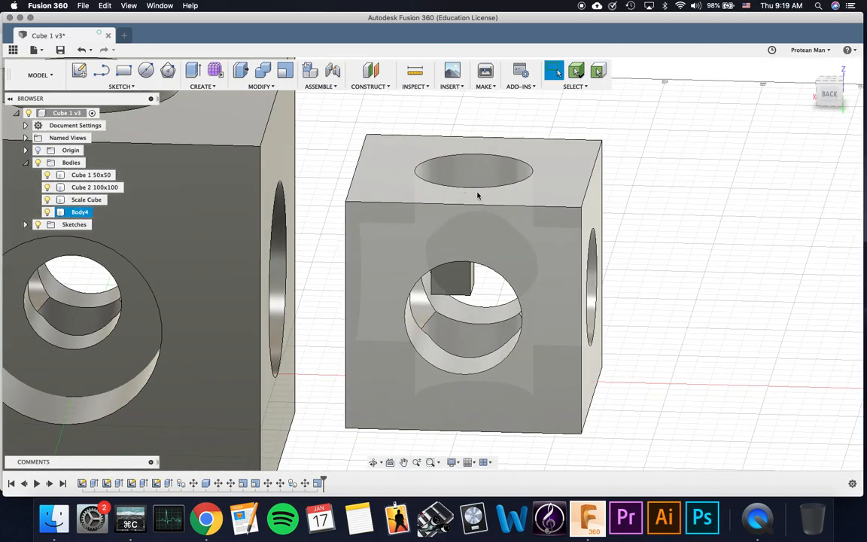
shift+middle_drag(493, 183, 512, 186)
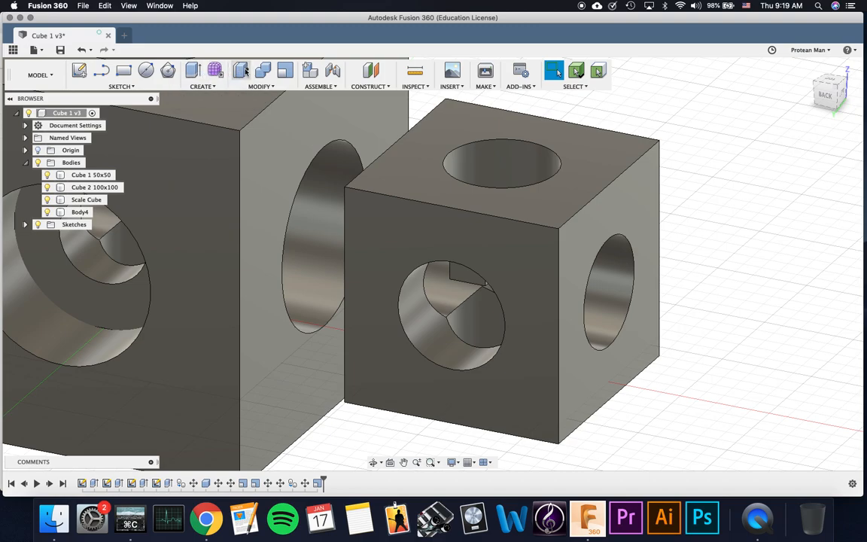
click(194, 73)
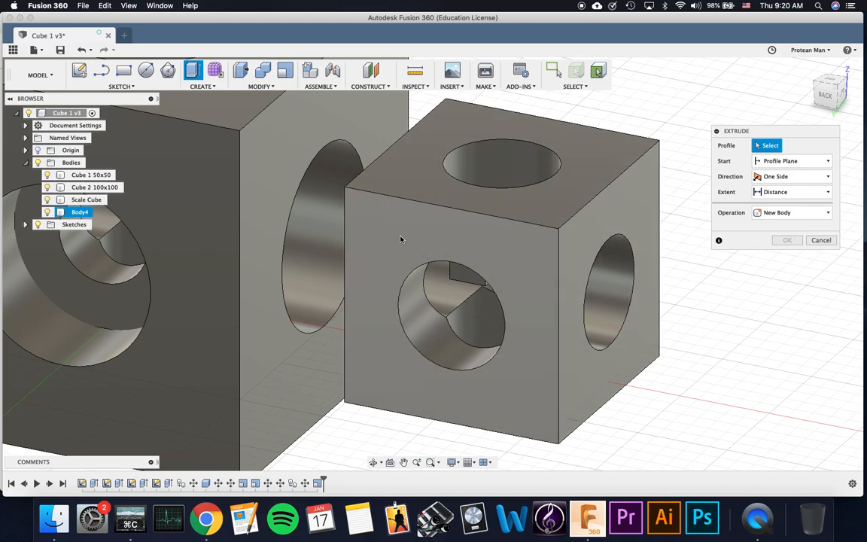
click(819, 240)
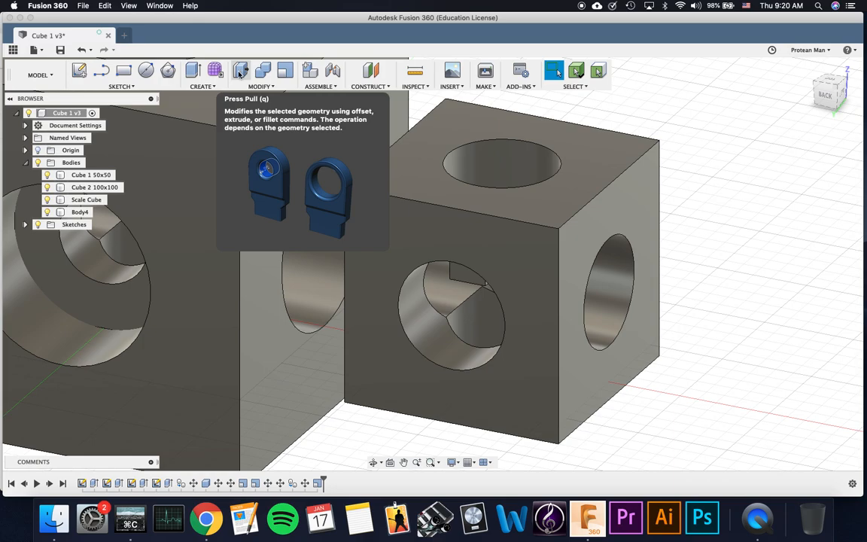
key(q)
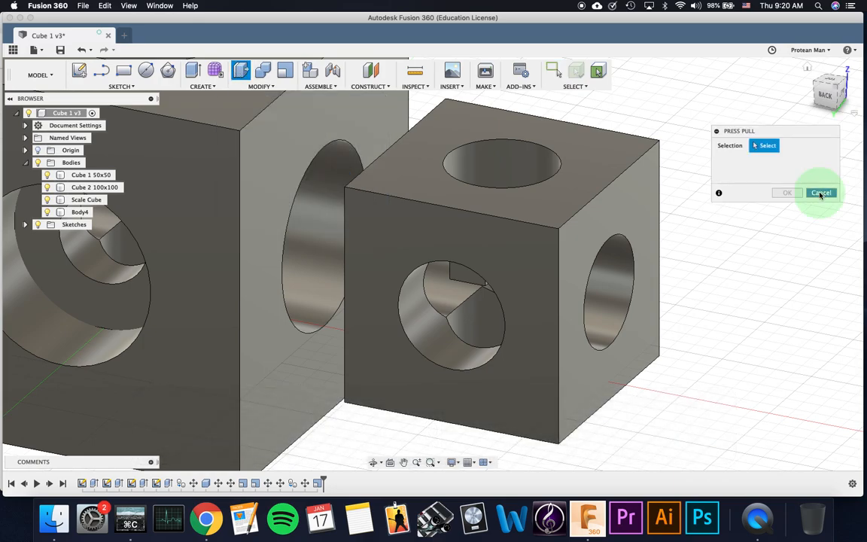
click(821, 193)
click(260, 85)
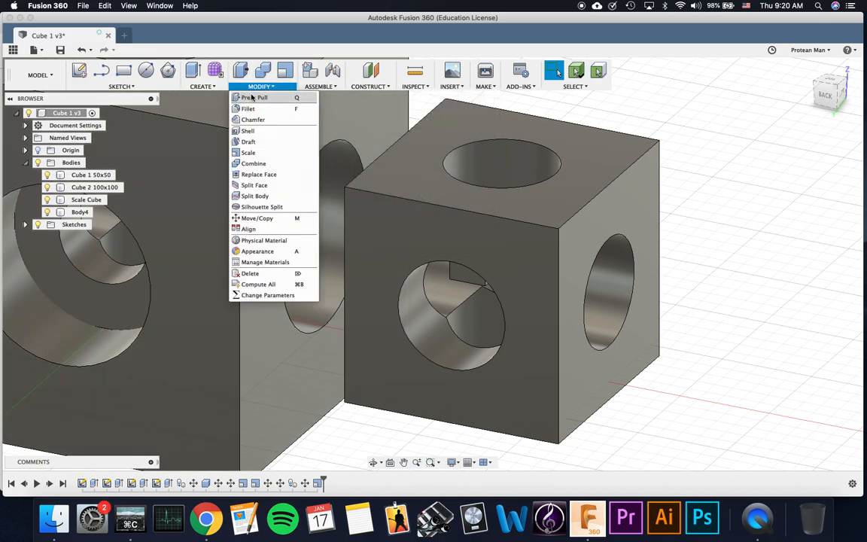
click(313, 100)
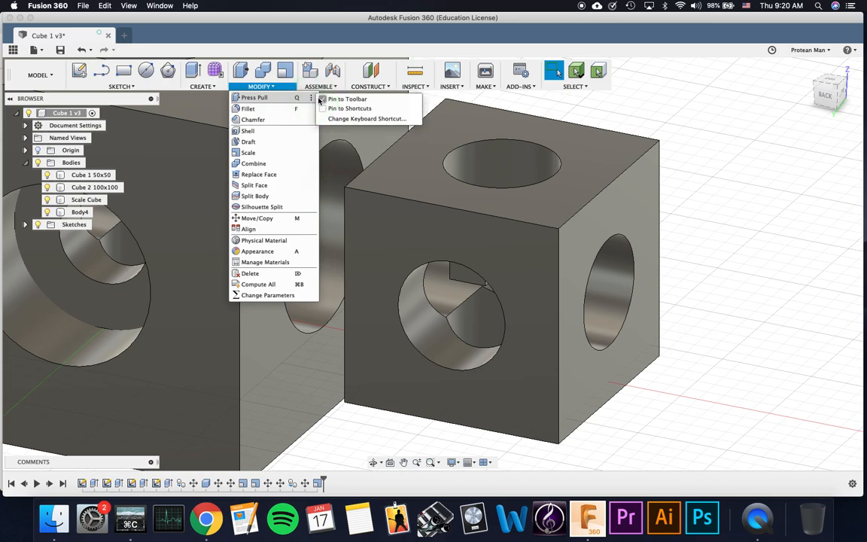
click(265, 54)
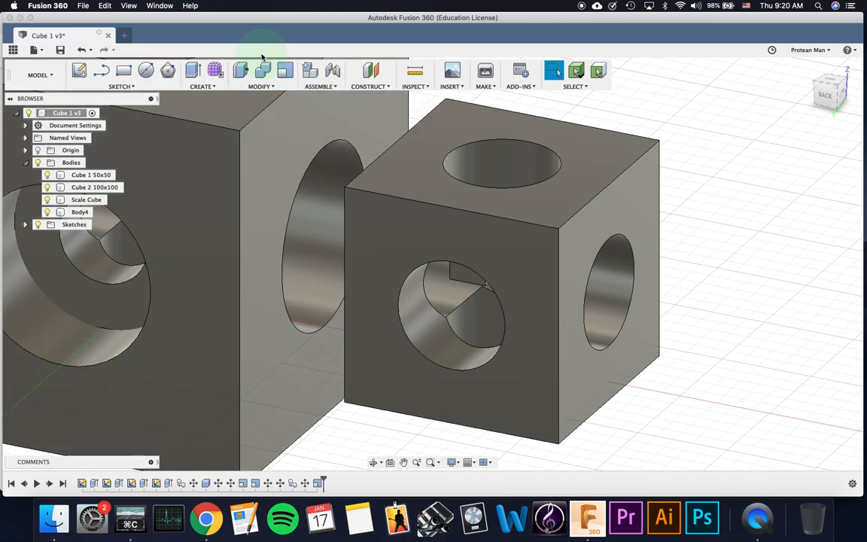
Start a Press Pull on the cylindrical face of Body4's top hole and try offsets of -5, 5 and 10 mm
click(241, 71)
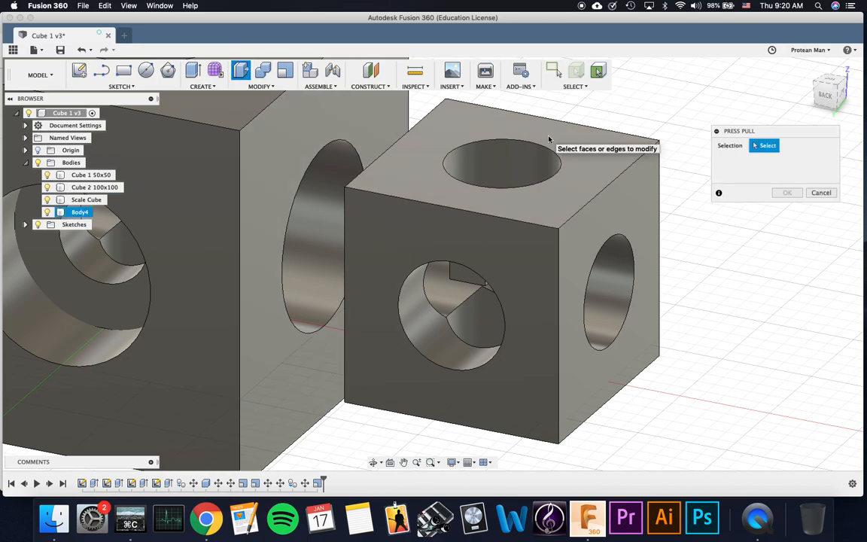
click(487, 157)
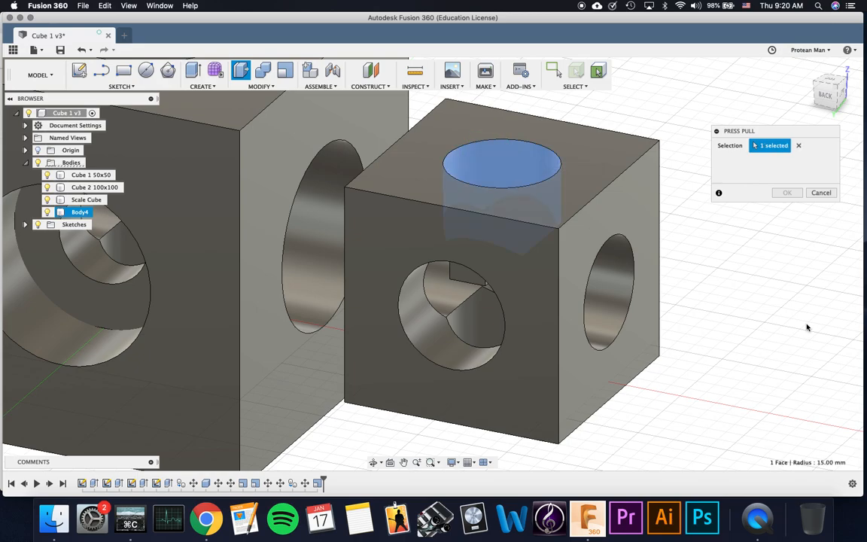
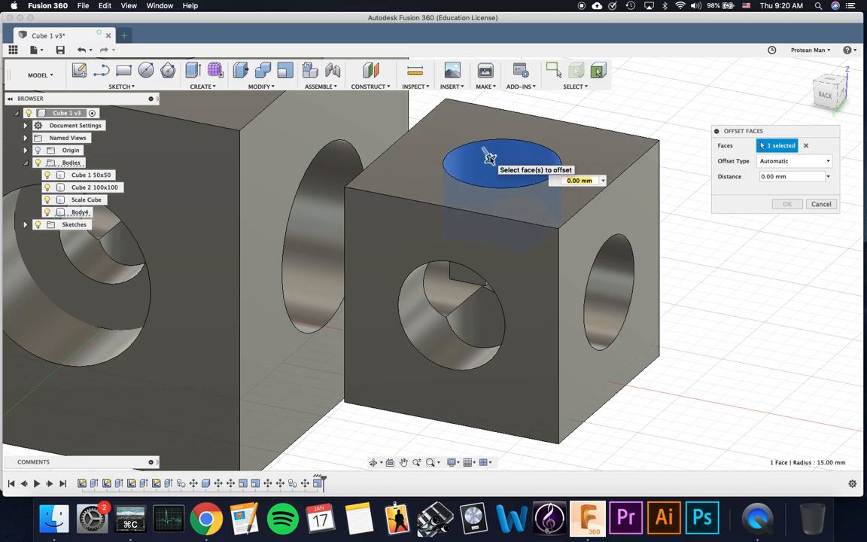
drag(490, 158, 484, 149)
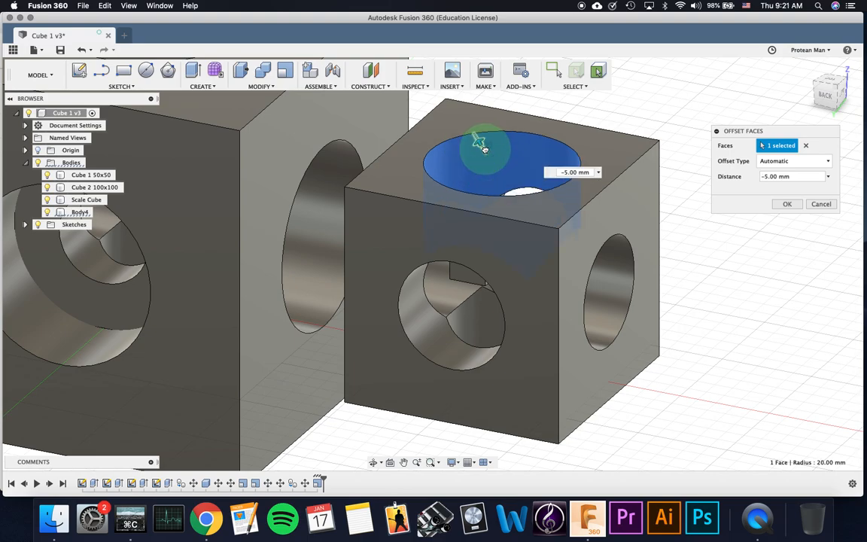
click(563, 173)
drag(482, 145, 498, 162)
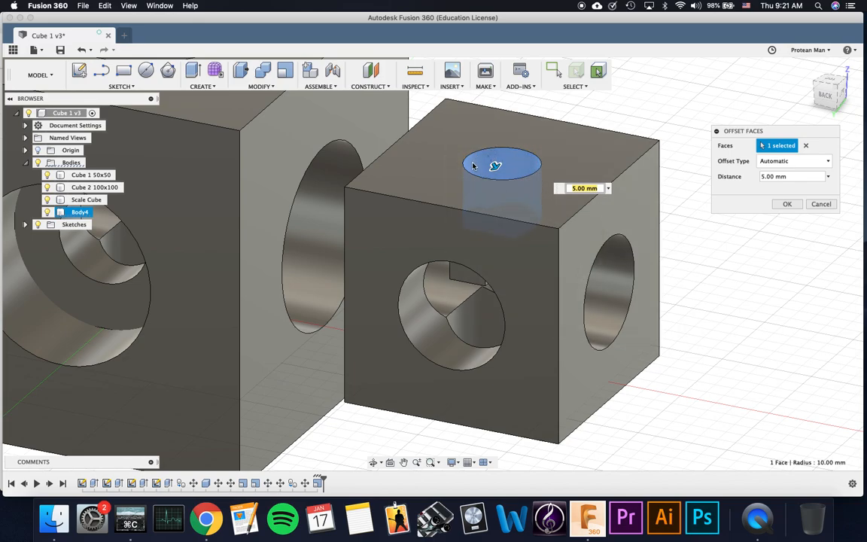
drag(495, 166, 500, 174)
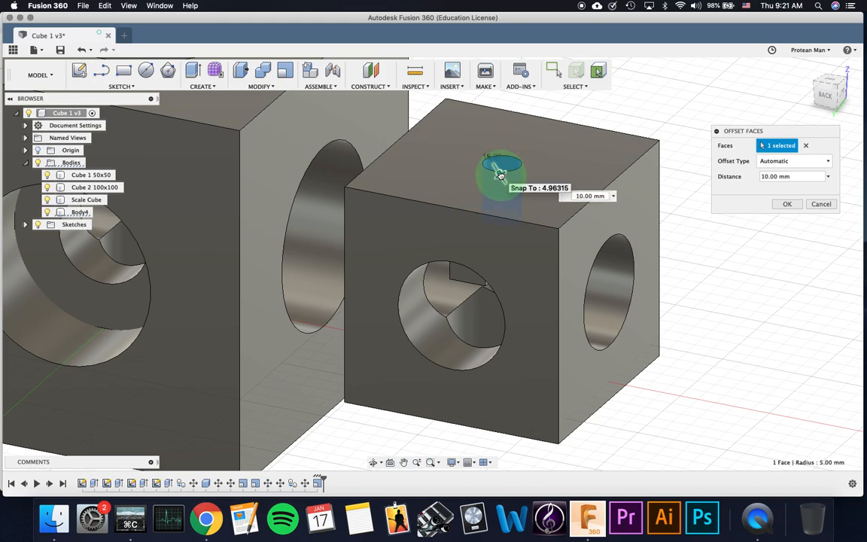
drag(504, 181, 486, 161)
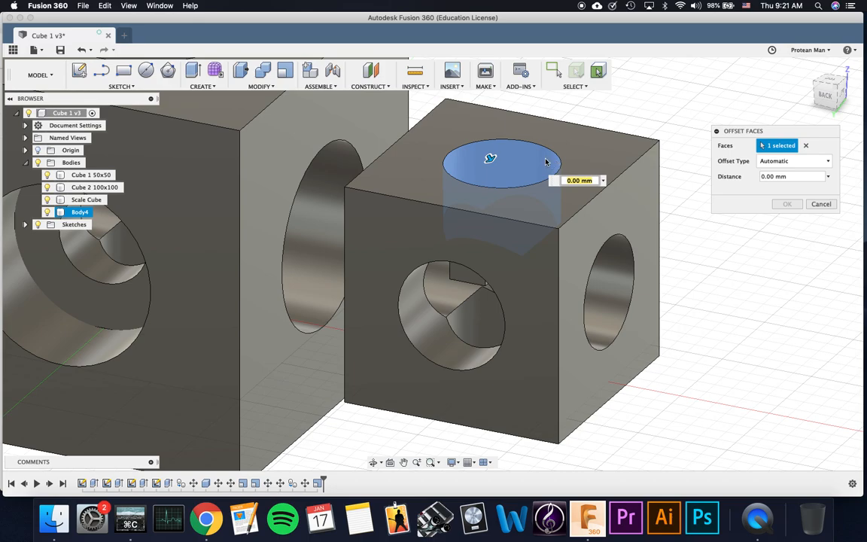
Close Body4's top hole by setting the face offset distance to 15 mm and applying it
text(12.5)
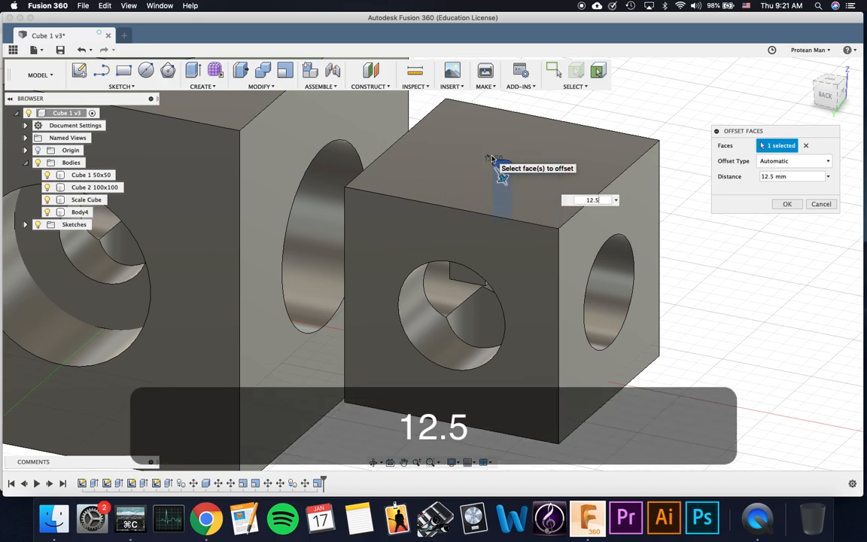
key(BackSpace)
key(BackSpace)
text(5)
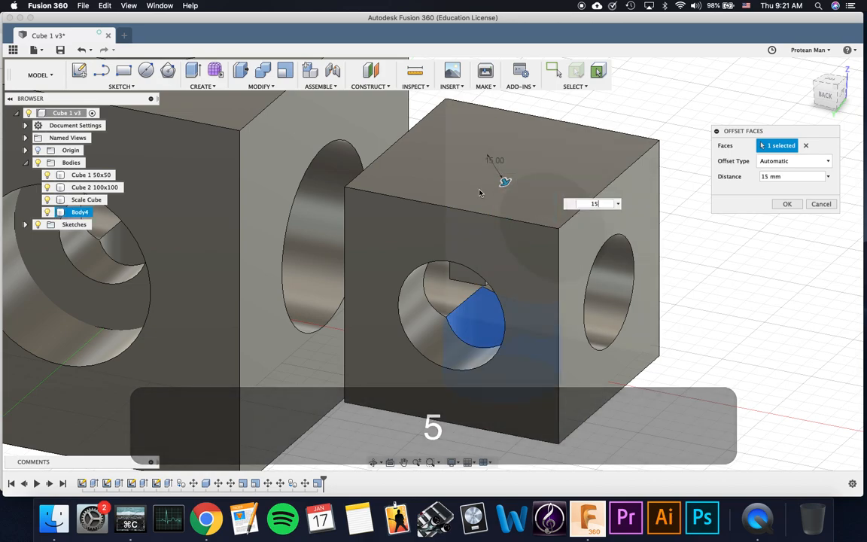
click(796, 206)
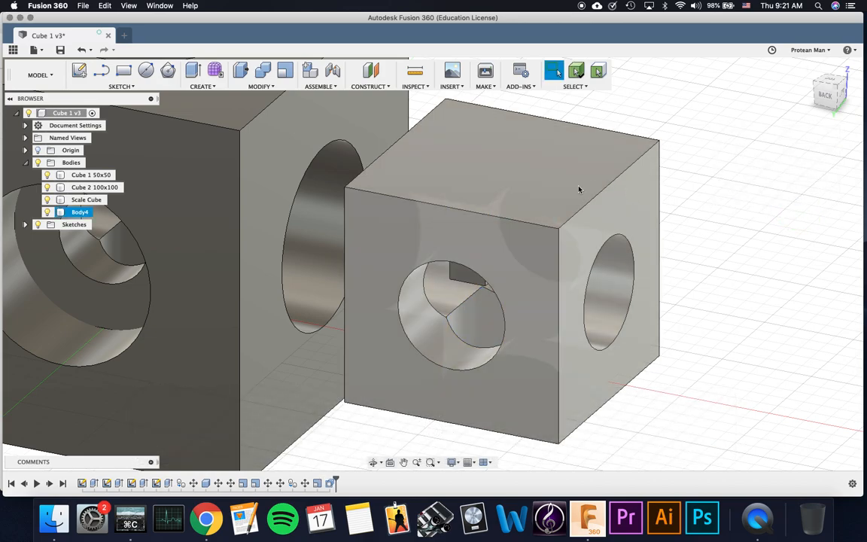
Start a Press Pull on the cylindrical face of Body4's back hole and try offsets of 15, 20, 1, 114 and 14 mm
key(q)
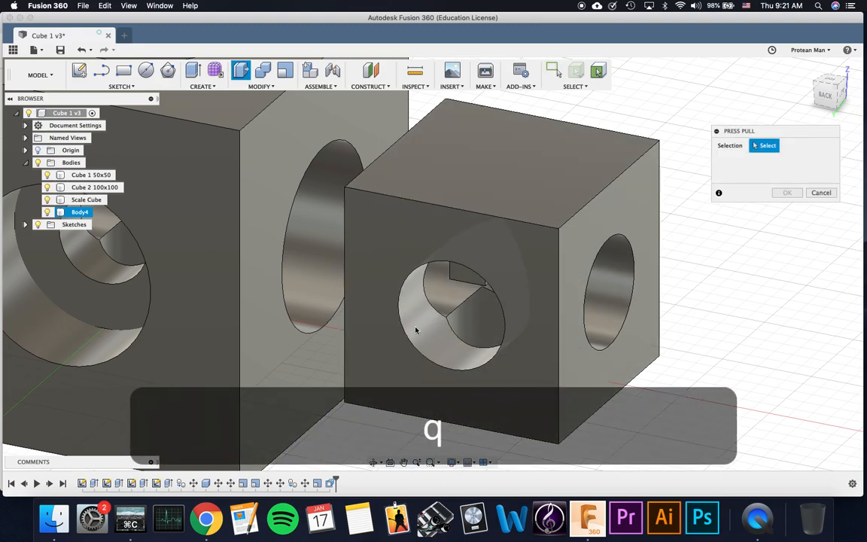
click(415, 329)
text(15)
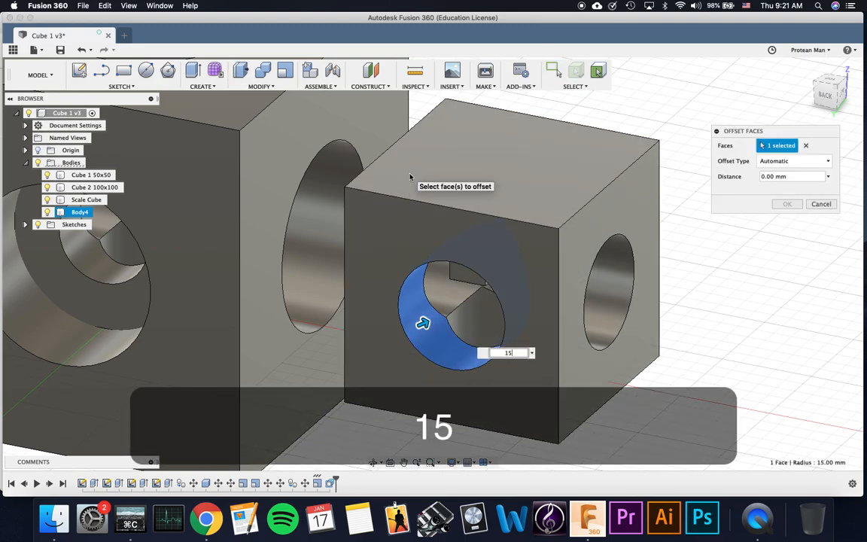
key(BackSpace)
text(20)
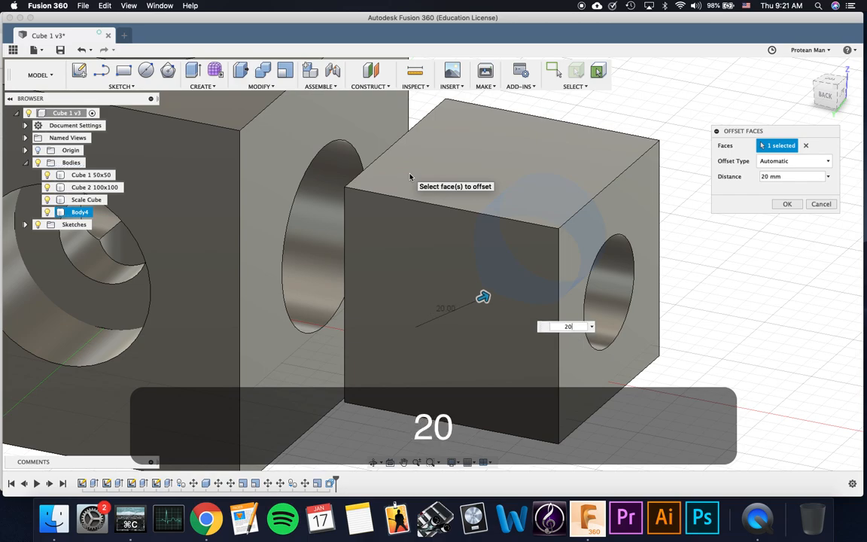
key(BackSpace)
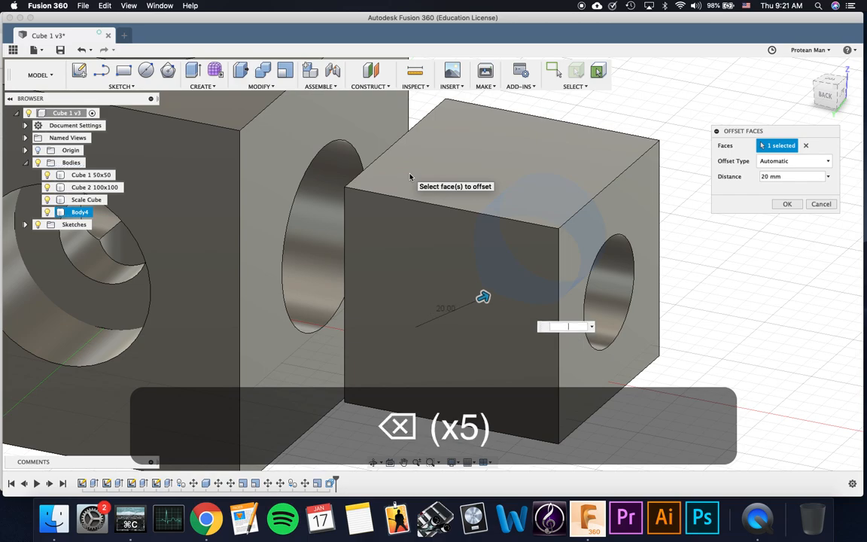
text(13)
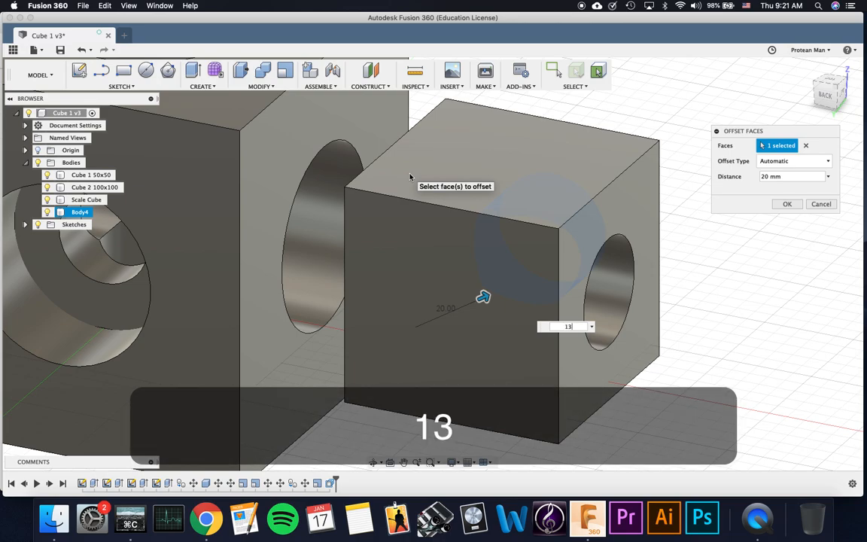
text(4)
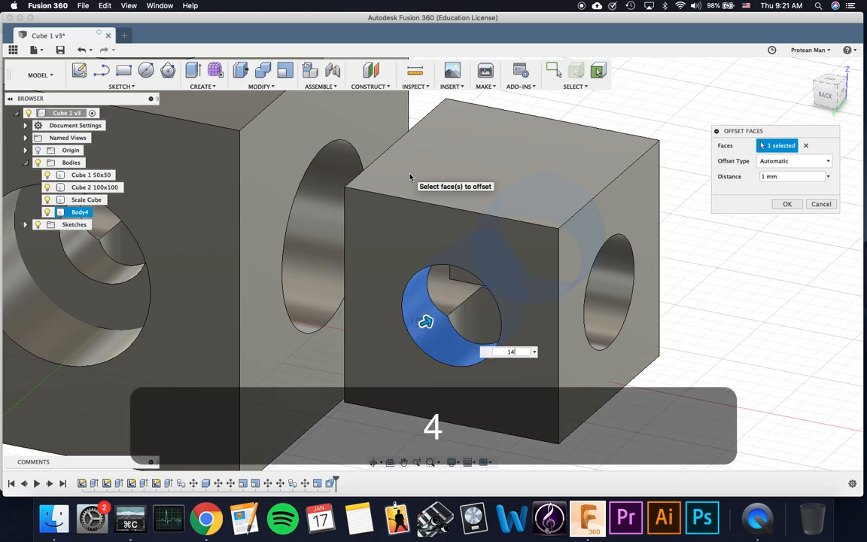
key(BackSpace)
key(BackSpace)
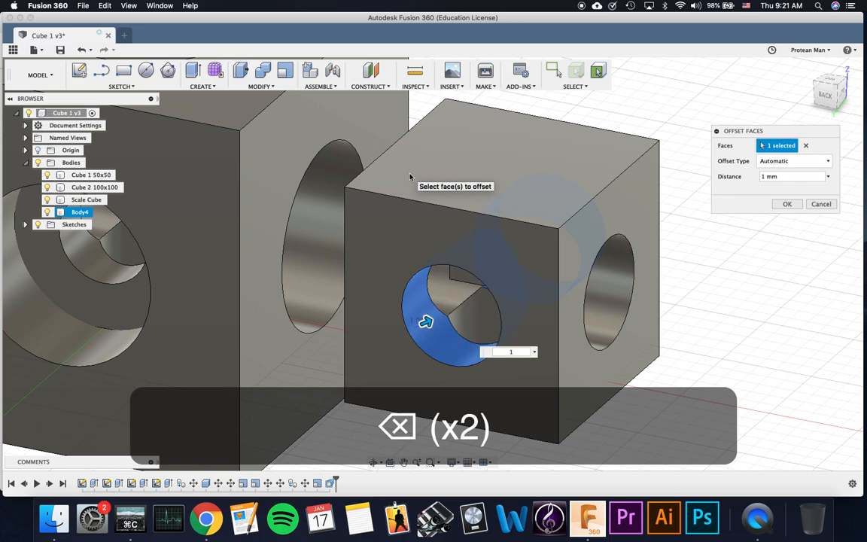
text(4)
key(BackSpace)
key(BackSpace)
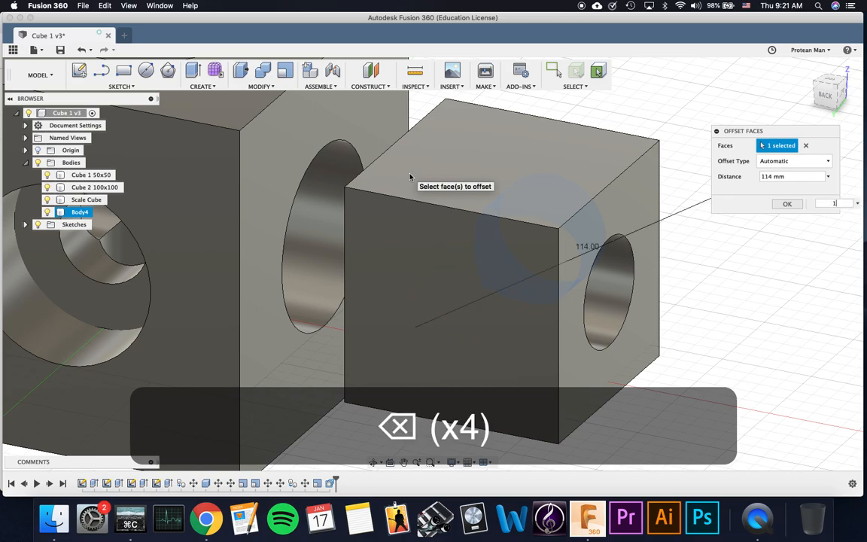
text(4)
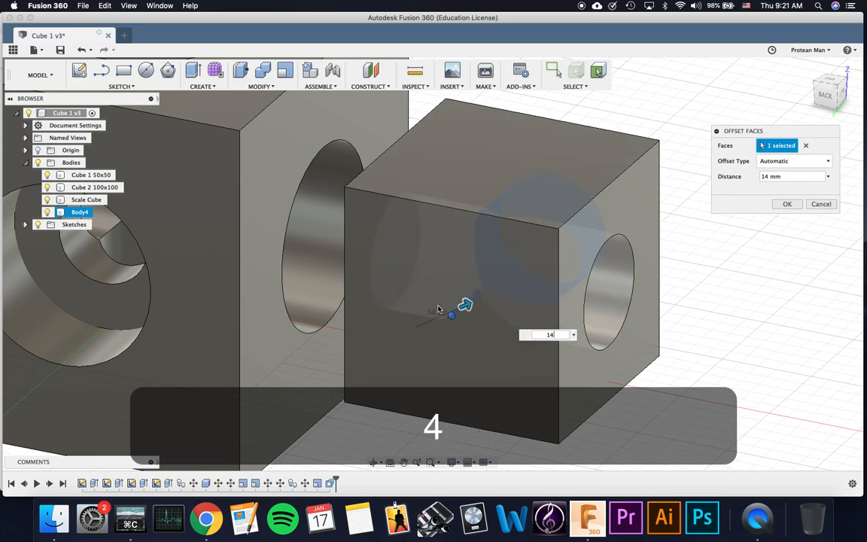
Close Body4's back hole by setting the face offset distance to 30 mm and applying it
key(BackSpace)
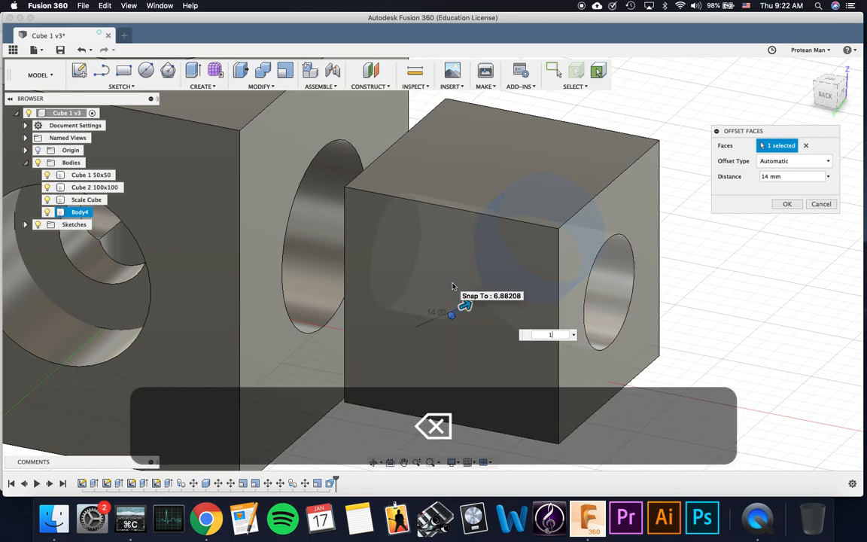
key(BackSpace)
text(30)
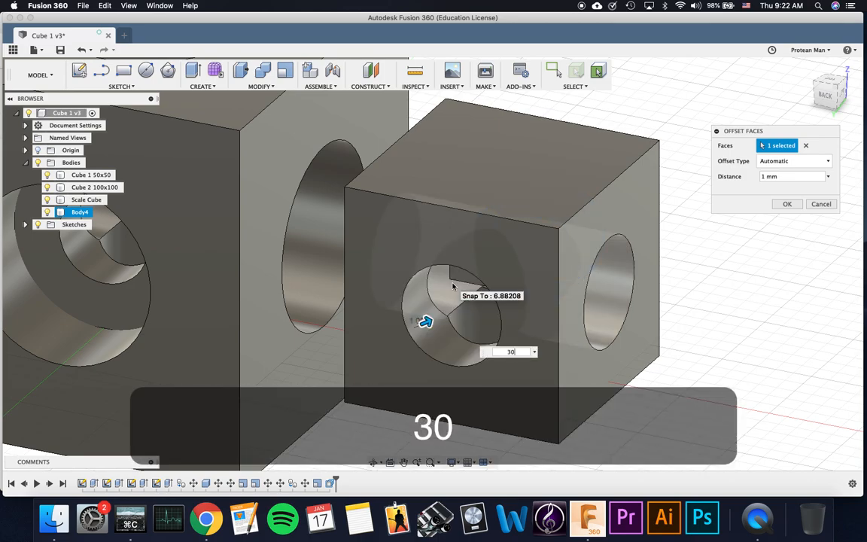
key(Return)
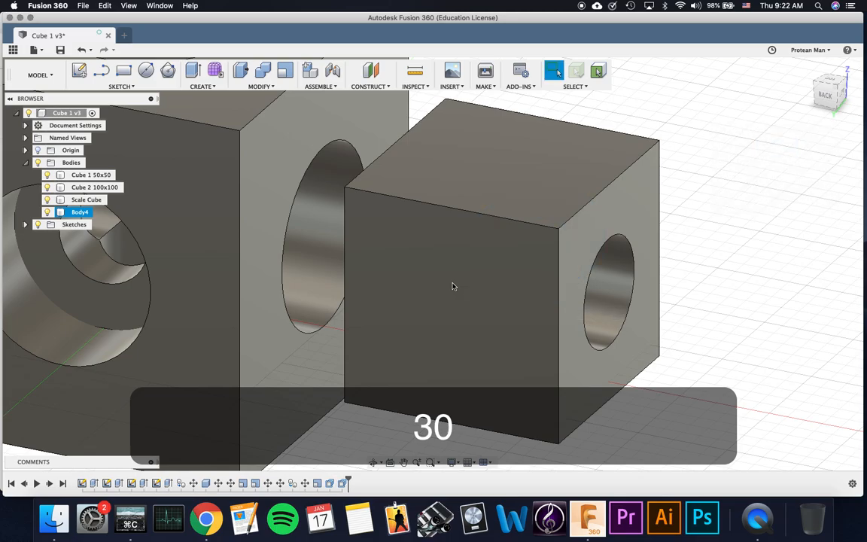
Close the hole on Body4's left side by offsetting its cylindrical face 20 mm with Press Pull
click(495, 246)
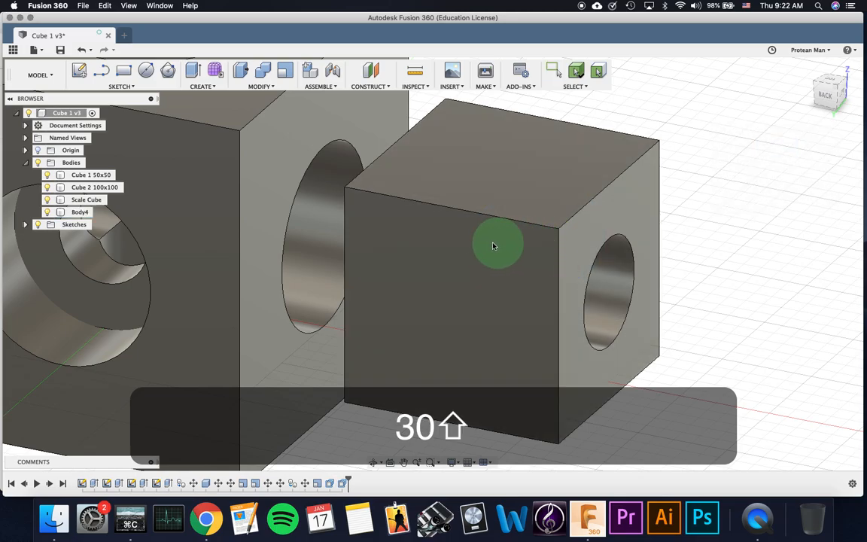
shift+middle_drag(507, 228, 432, 172)
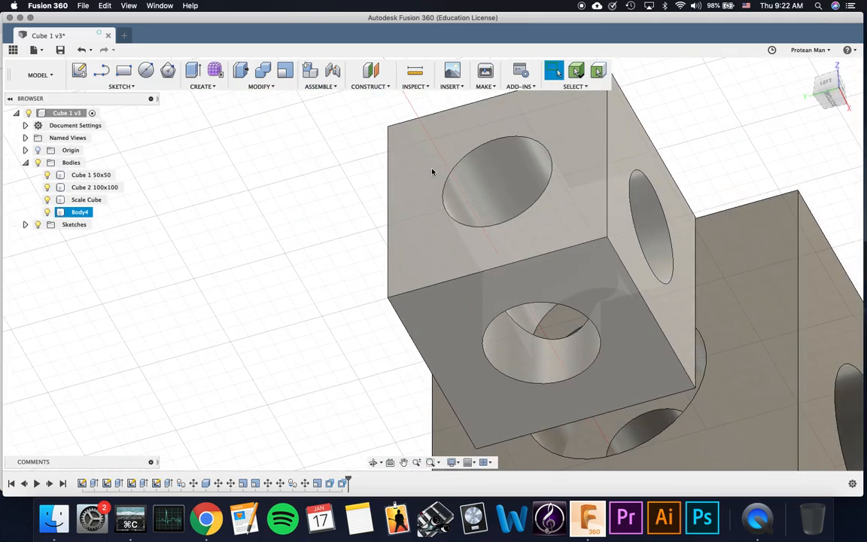
key(q)
click(489, 174)
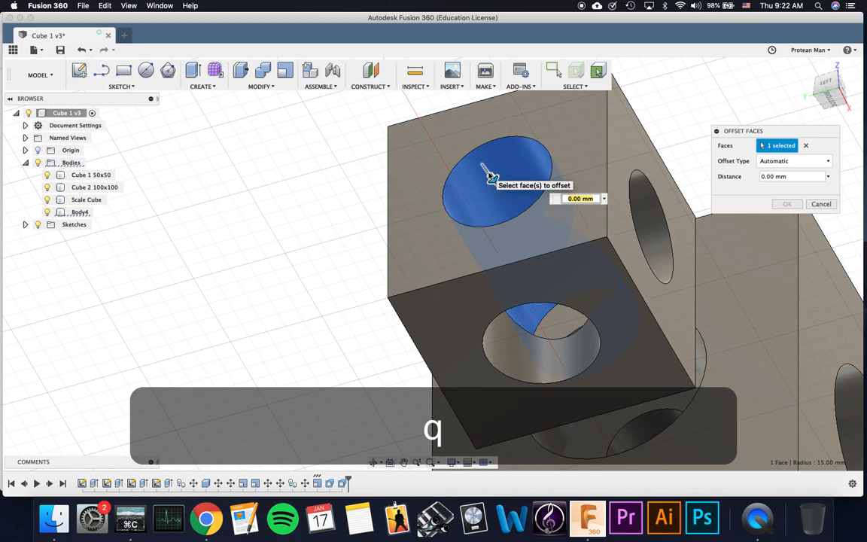
key(Return)
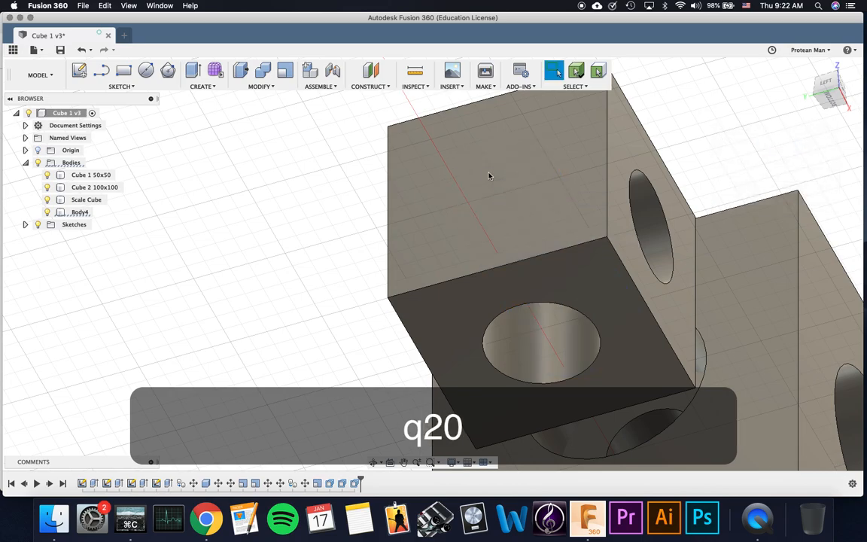
Try to close the hole on Body4's front side with a 20 mm Press Pull offset
key(q)
click(640, 227)
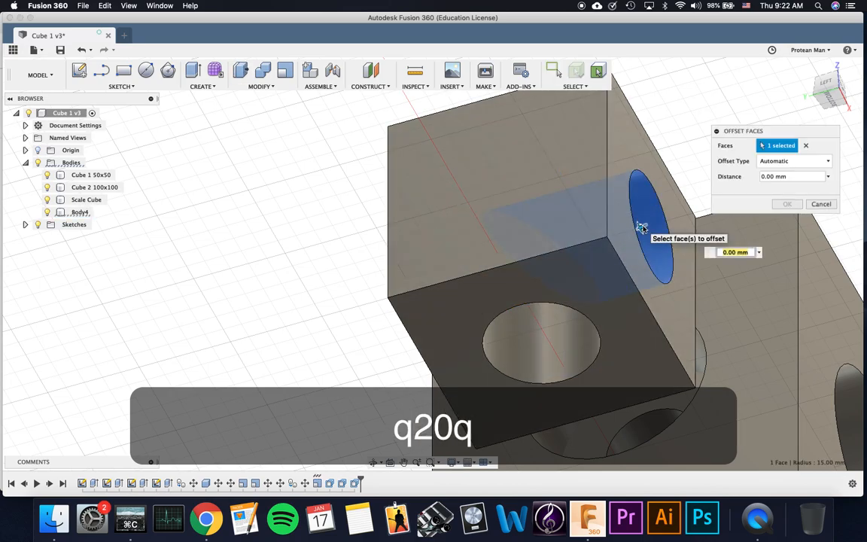
text(20)
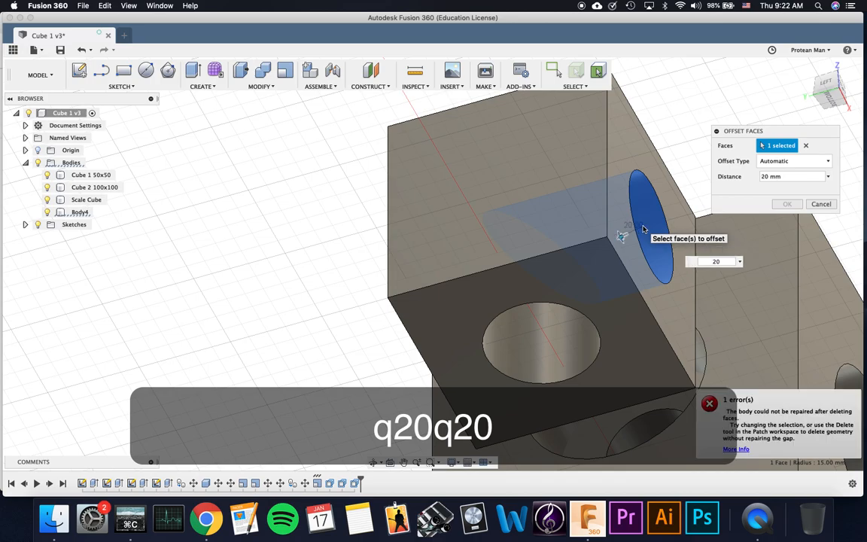
click(821, 204)
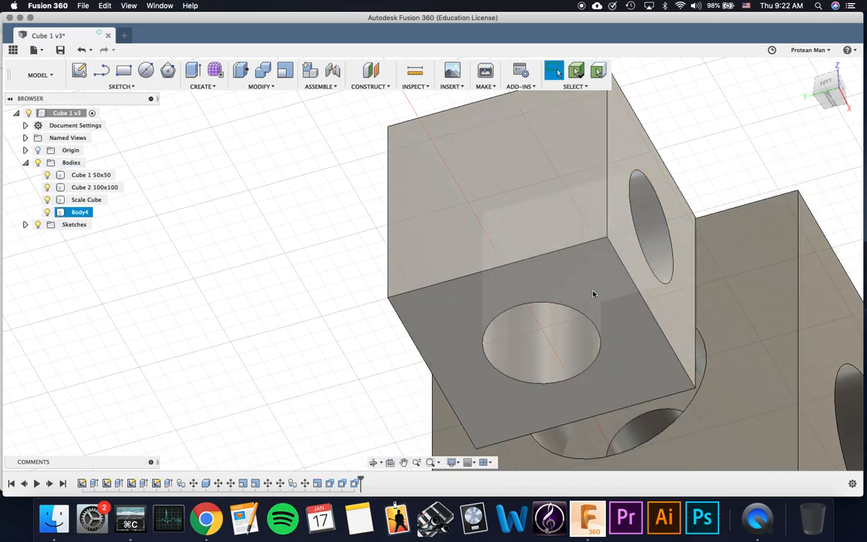
Try Press Pull offsets of 20, 15 and 14 mm on the cylindrical face of Body4's bottom hole
key(q)
click(541, 334)
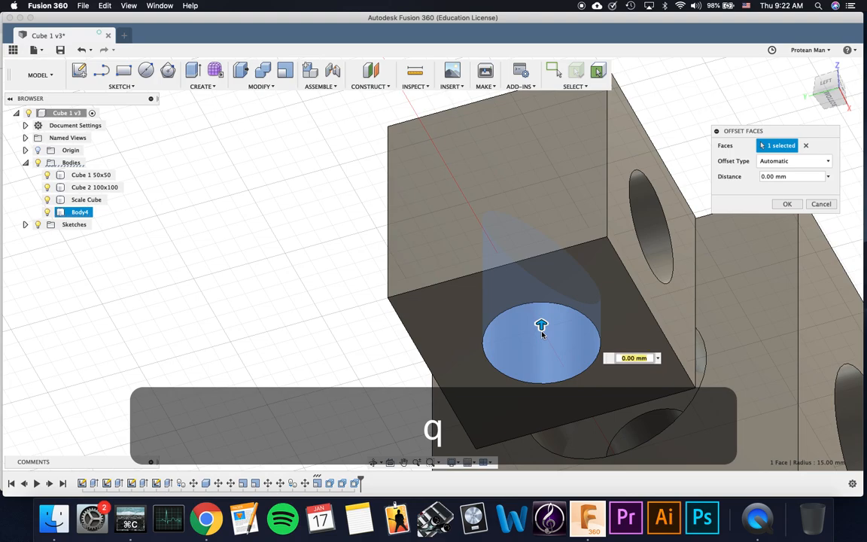
text(20)
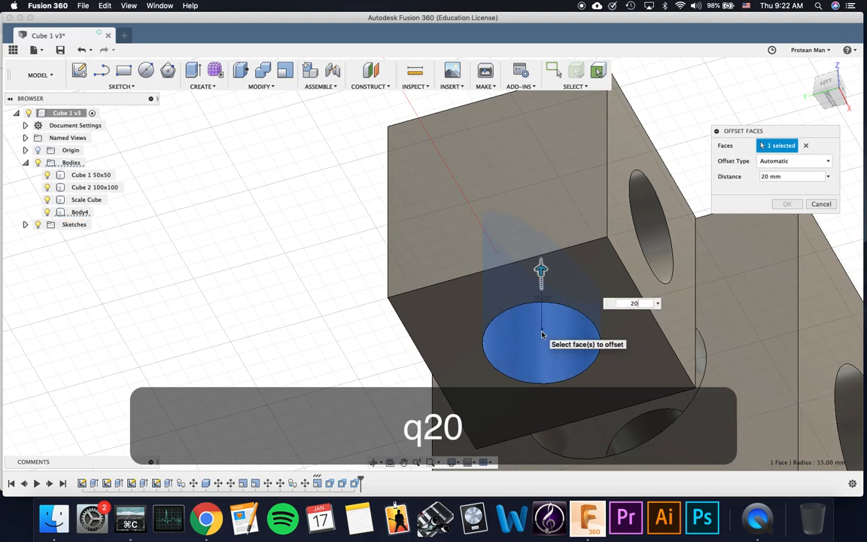
key(BackSpace)
key(BackSpace)
text(15)
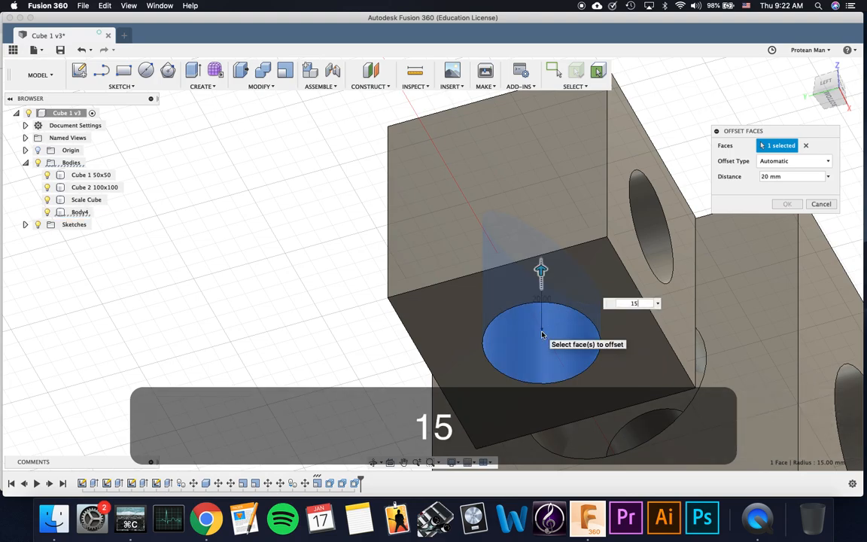
key(BackSpace)
text(4)
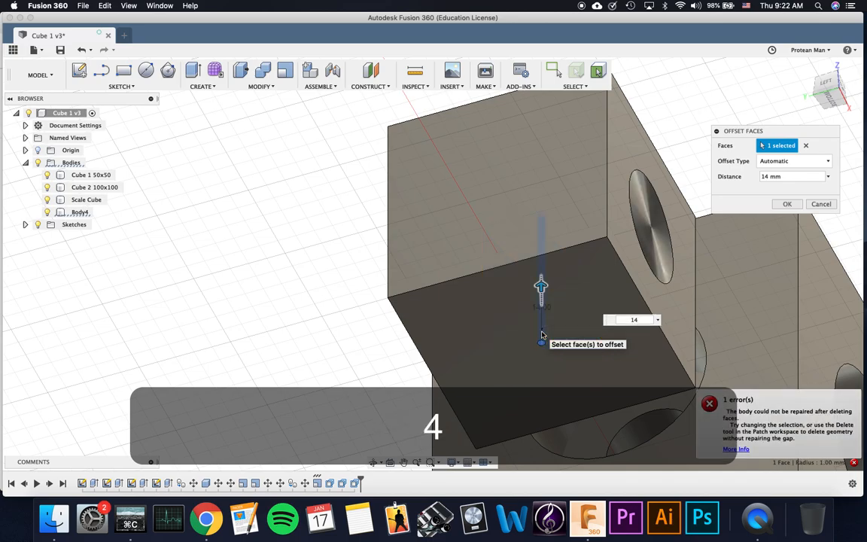
key(Escape)
Shrink Body4's front hole by offsetting its cylindrical face 14 mm with Press Pull
shift+middle_drag(603, 267, 621, 236)
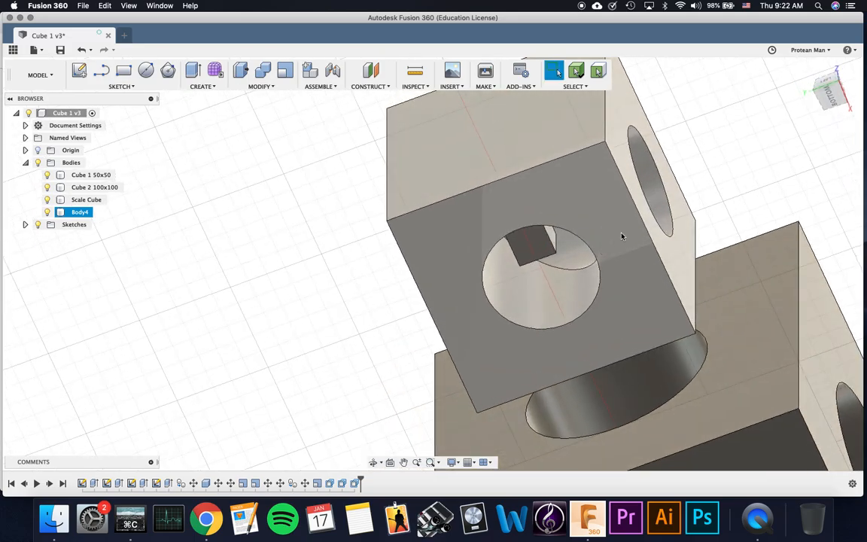
shift+middle_drag(570, 266, 590, 292)
key(q)
click(600, 267)
text(14)
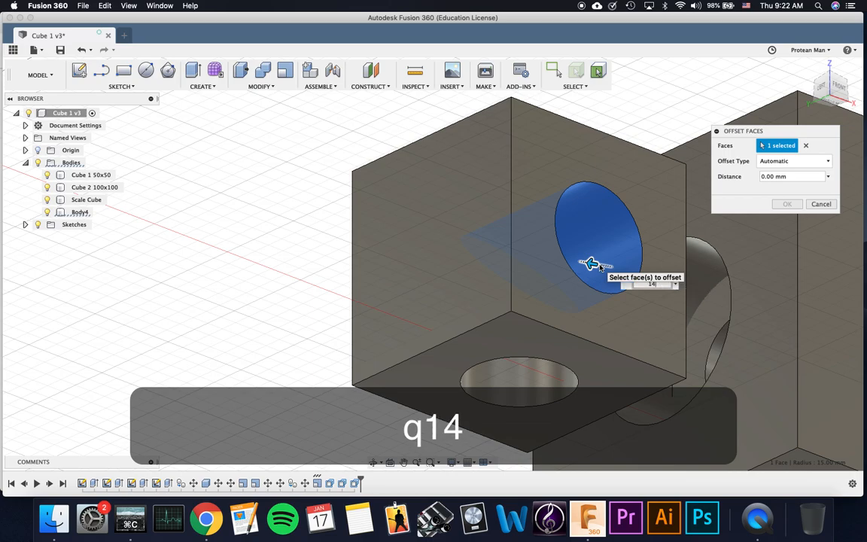
key(Return)
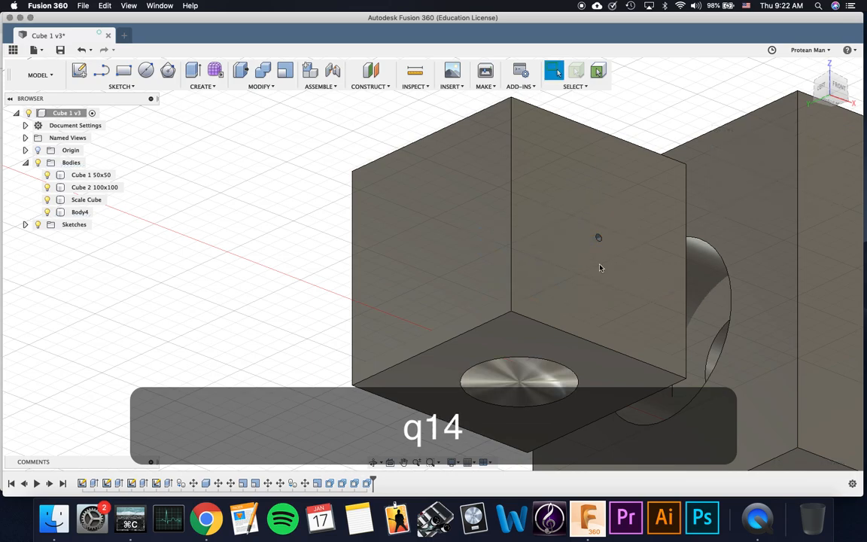
Try to shrink Body4's bottom hole with a 14 mm Press Pull offset on its cylindrical face
shift+middle_drag(570, 291, 567, 255)
key(q)
click(531, 240)
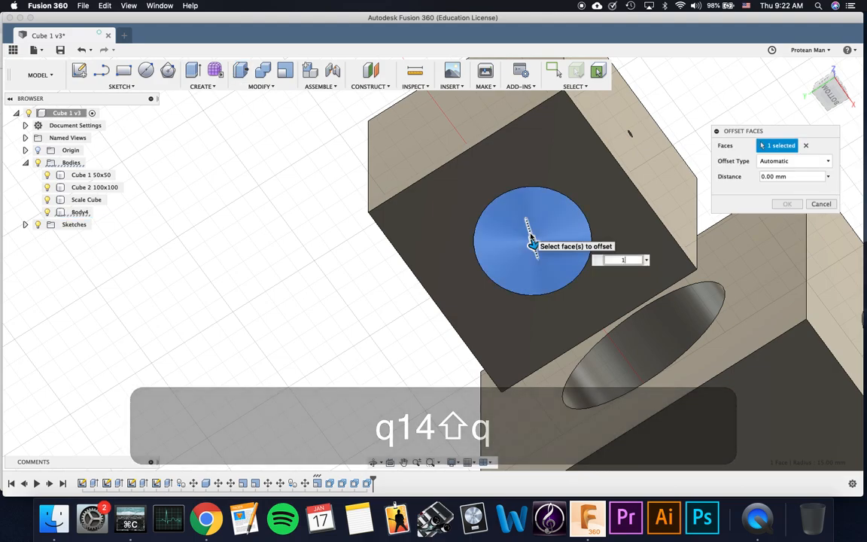
text(14)
key(Return)
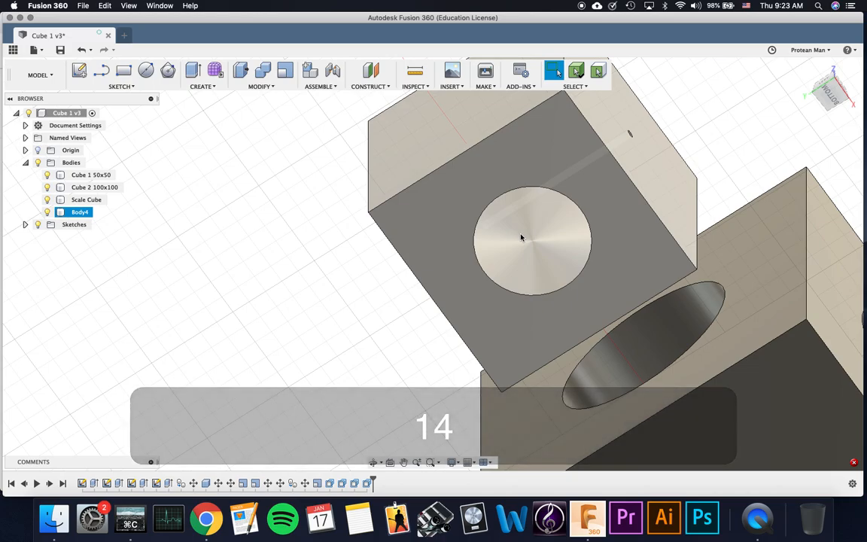
mouse_move(526, 235)
shift+middle_down()
mouse_move(546, 218)
mouse_move(526, 246)
mouse_move(490, 253)
mouse_move(549, 246)
mouse_move(552, 264)
mouse_move(539, 243)
mouse_move(548, 227)
mouse_move(534, 217)
mouse_move(534, 242)
mouse_move(544, 227)
mouse_move(513, 238)
shift+middle_up()
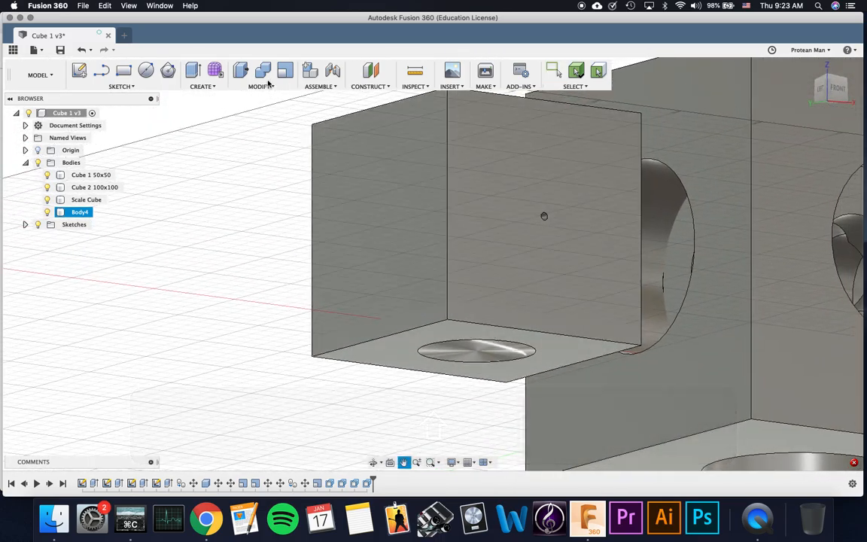
click(203, 87)
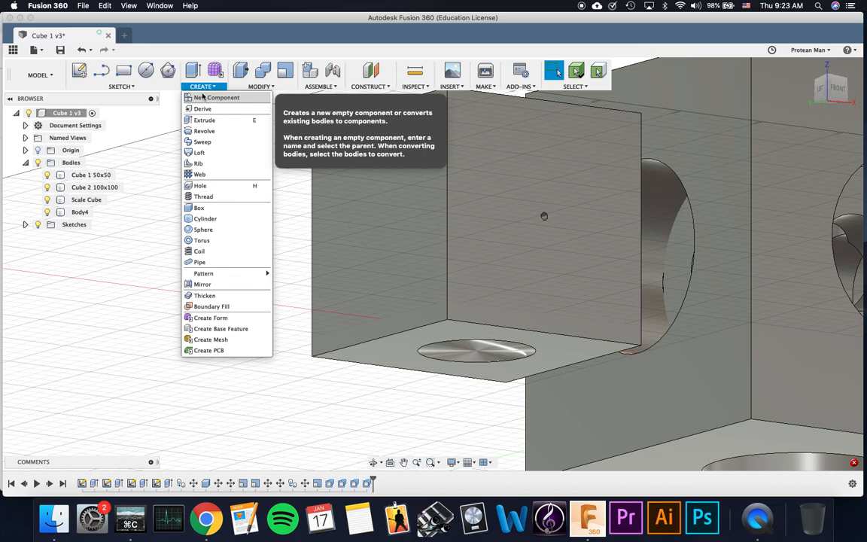
click(201, 88)
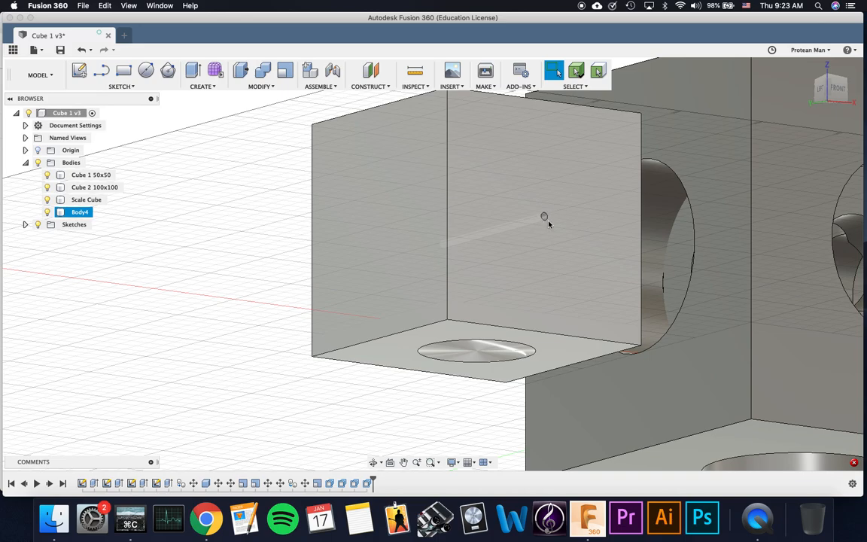
click(216, 87)
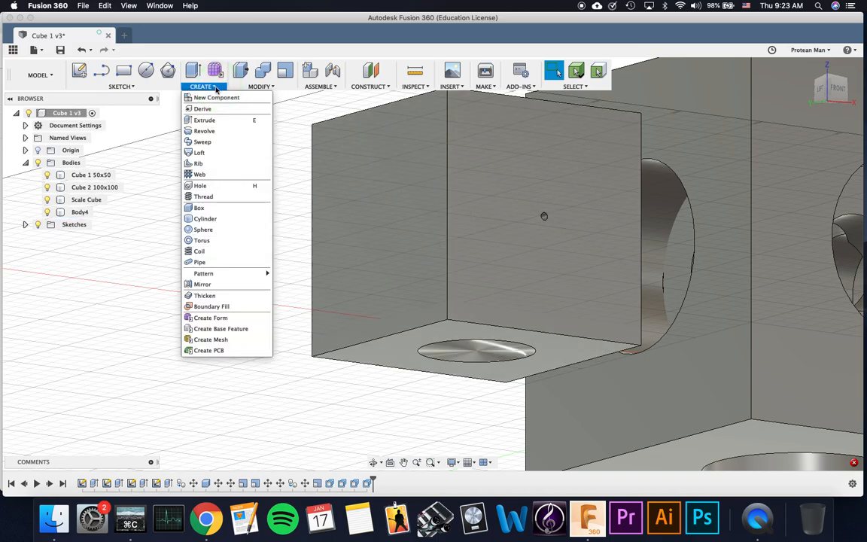
click(200, 209)
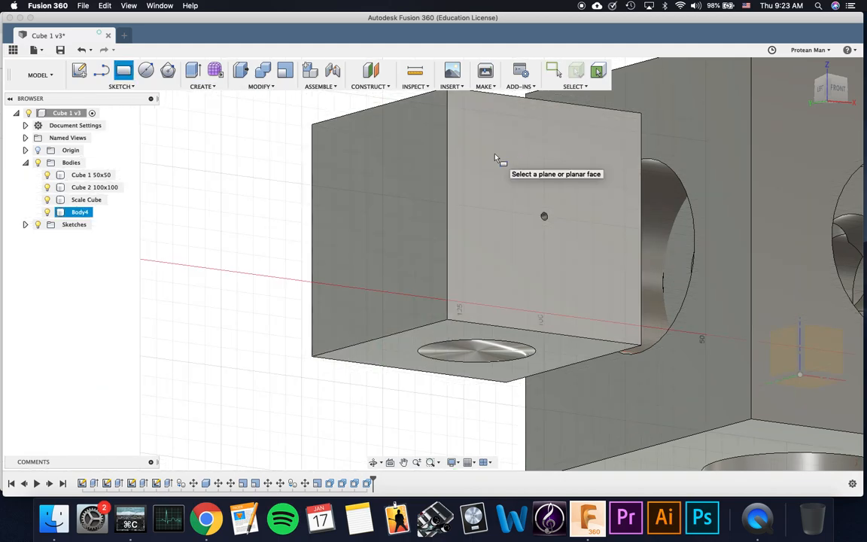
click(495, 158)
middle_drag(467, 109, 458, 131)
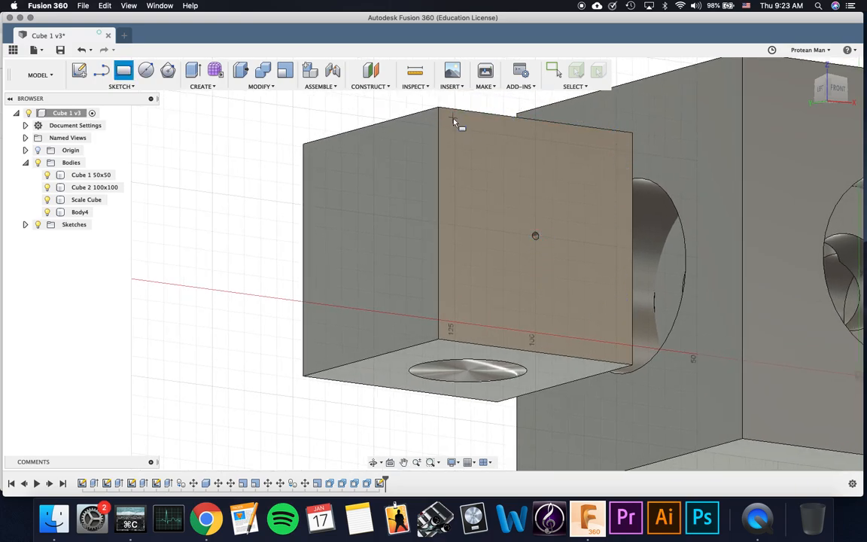
key(Escape)
key(Escape)
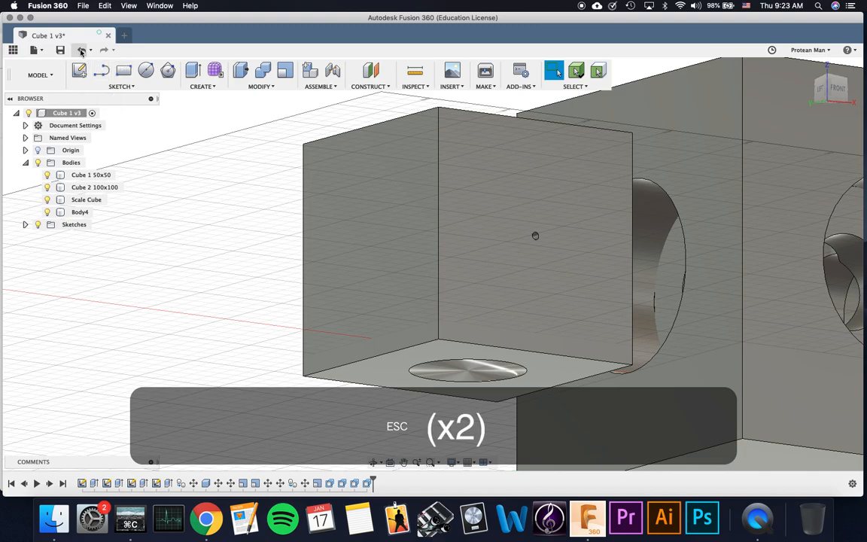
Undo the last Press Pull offset and hide the Scale Cube body
click(80, 51)
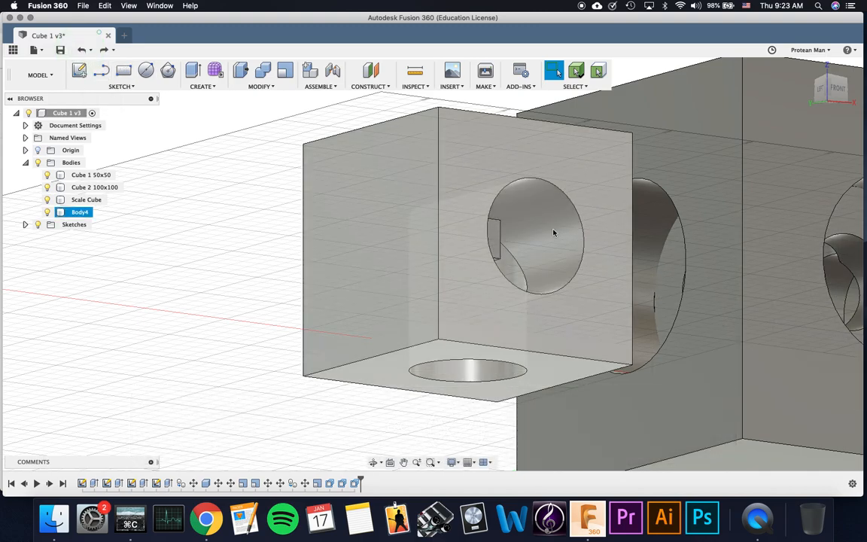
click(493, 239)
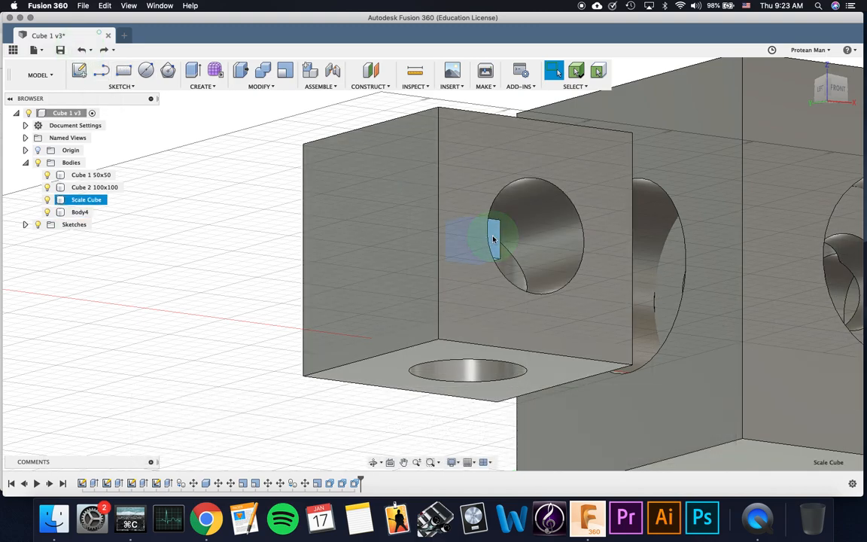
click(47, 201)
click(155, 191)
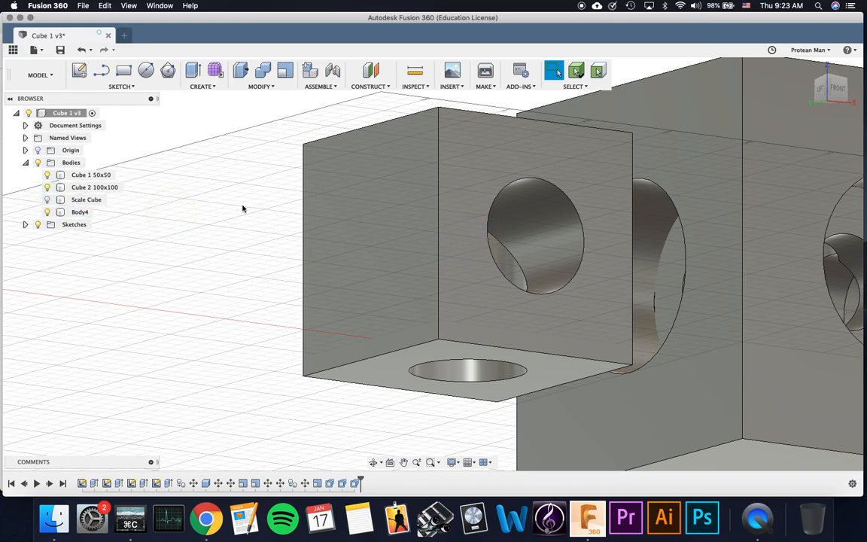
Pin the Box command to the toolbar
click(190, 86)
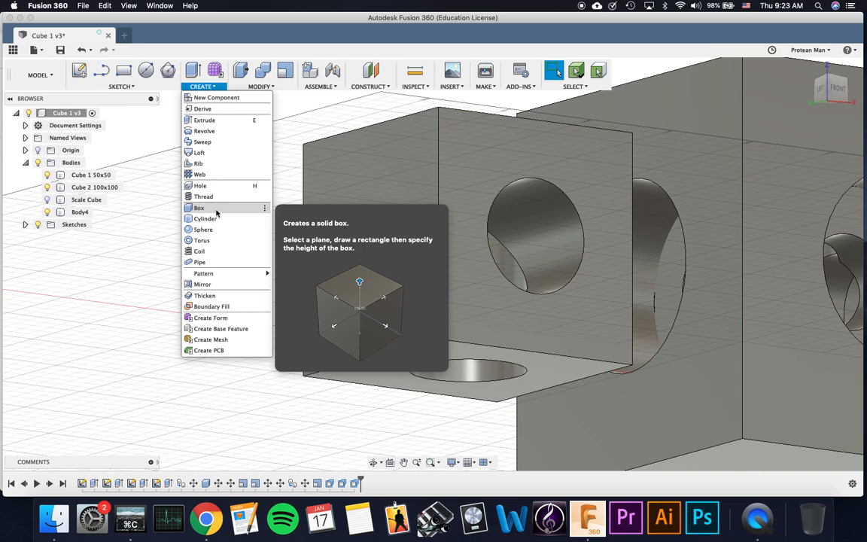
right_click(267, 209)
click(288, 211)
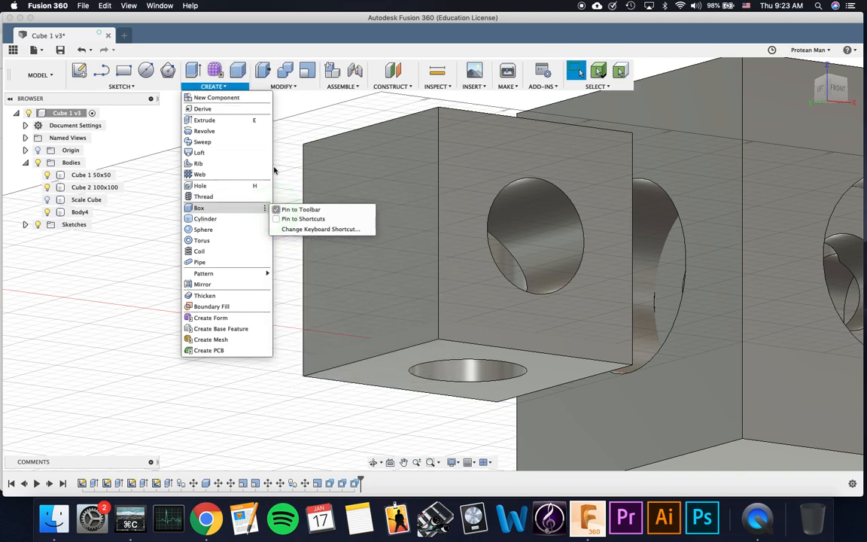
Draw a 50 × 50 mm box base on Body4's front face, inset about 5 mm from its edges
click(238, 70)
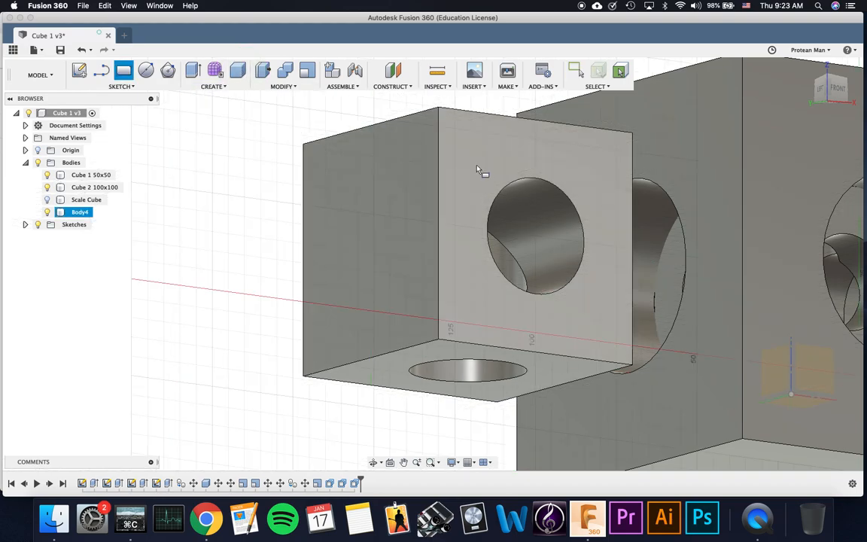
click(475, 186)
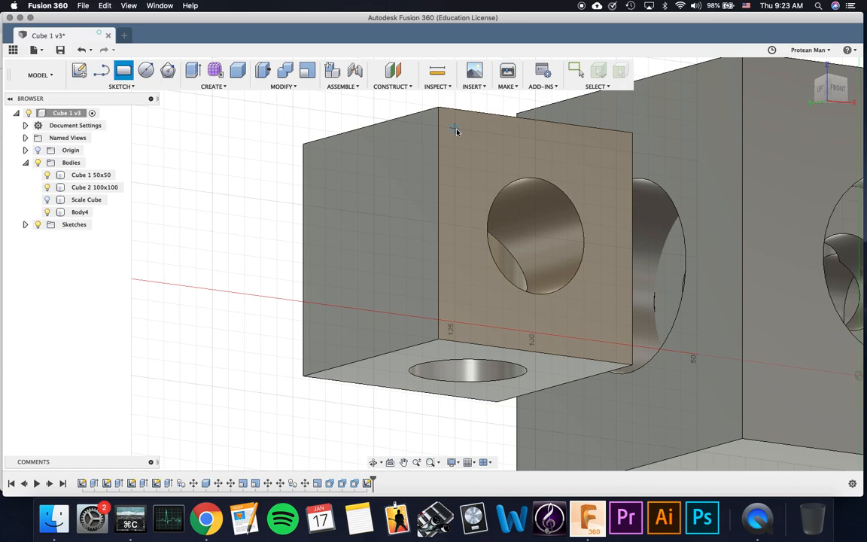
click(455, 129)
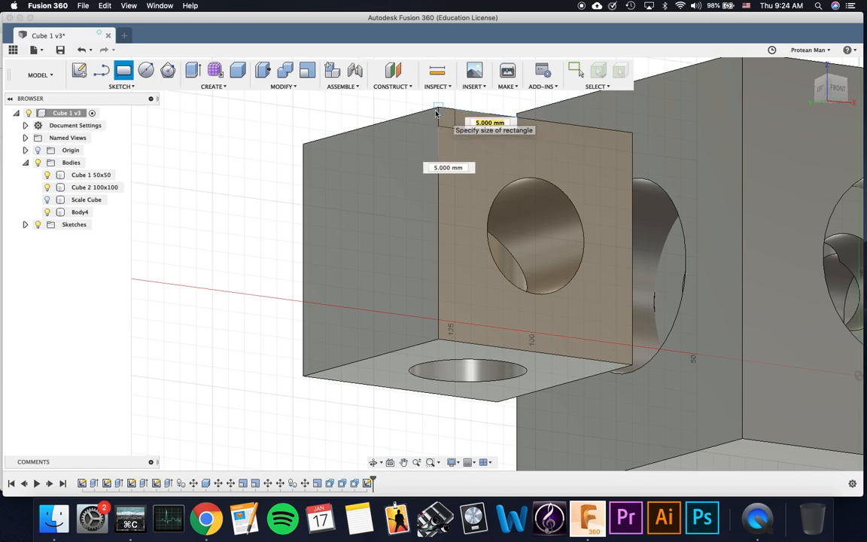
click(416, 142)
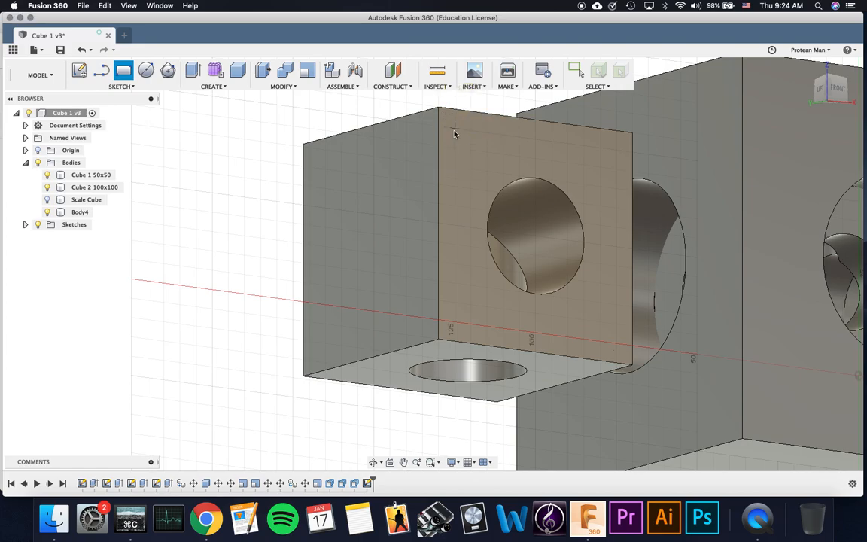
click(619, 346)
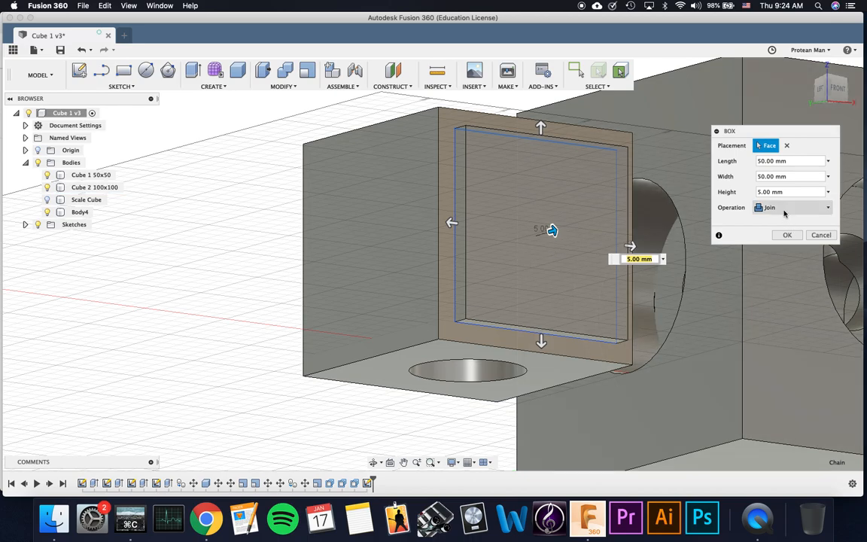
Extend the box into Body4 with a height of -55 mm and set its operation to Join
shift+middle_drag(557, 233, 637, 237)
drag(637, 234, 399, 258)
mouse_move(399, 259)
shift+middle_down()
mouse_move(441, 253)
mouse_move(457, 268)
mouse_move(404, 250)
shift+middle_up()
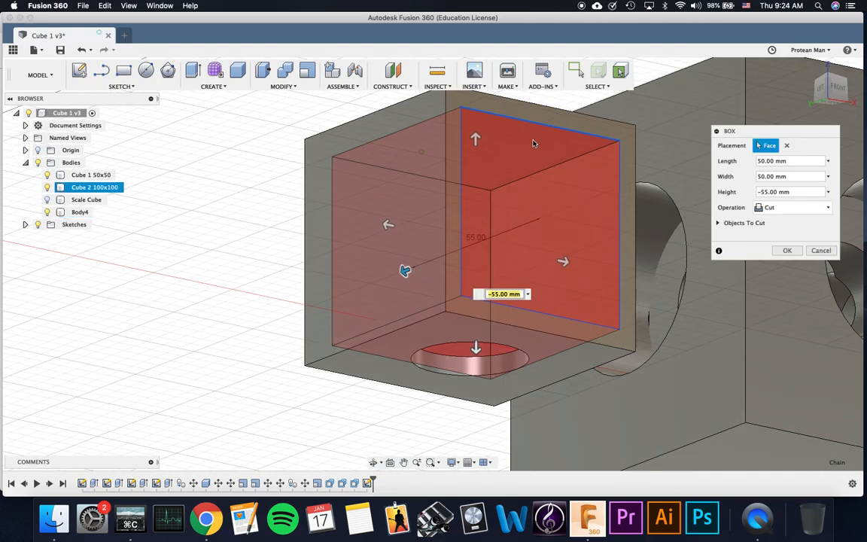
click(765, 207)
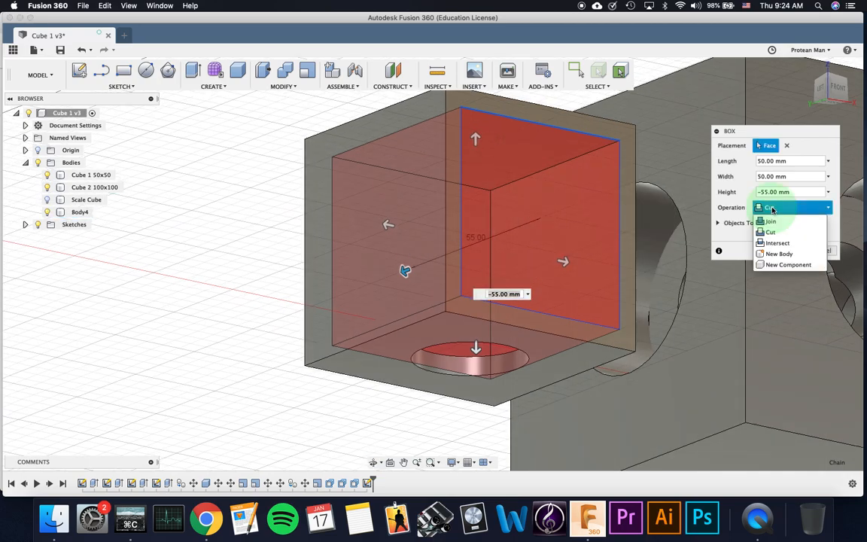
click(770, 221)
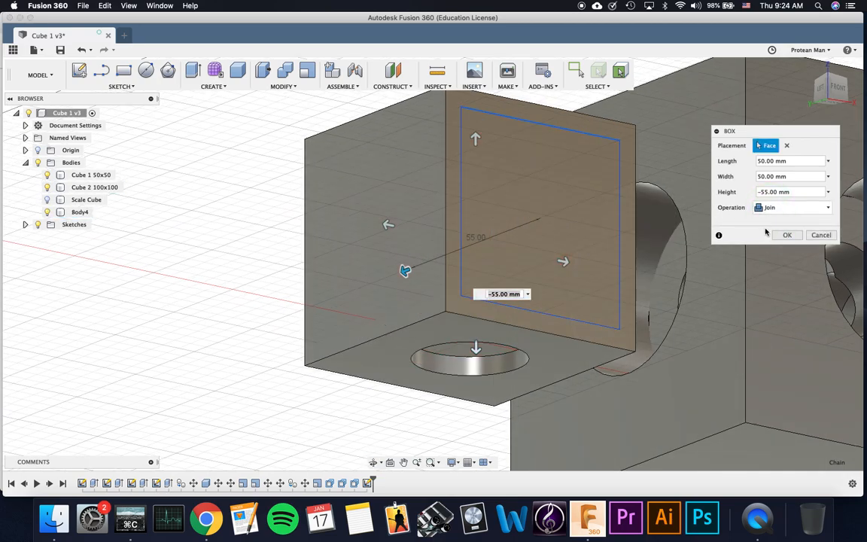
Compare the box's Join and Cut previews and create it in Body4 with the Join operation
click(768, 214)
click(763, 220)
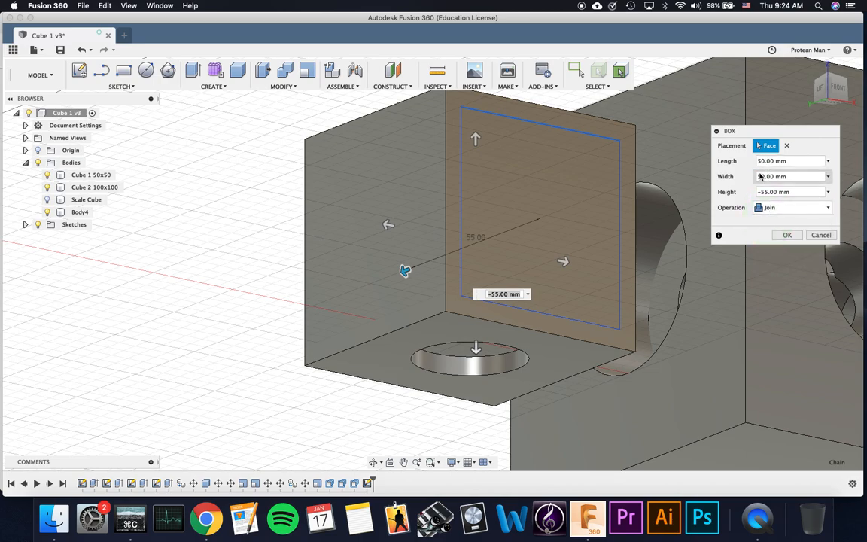
click(765, 210)
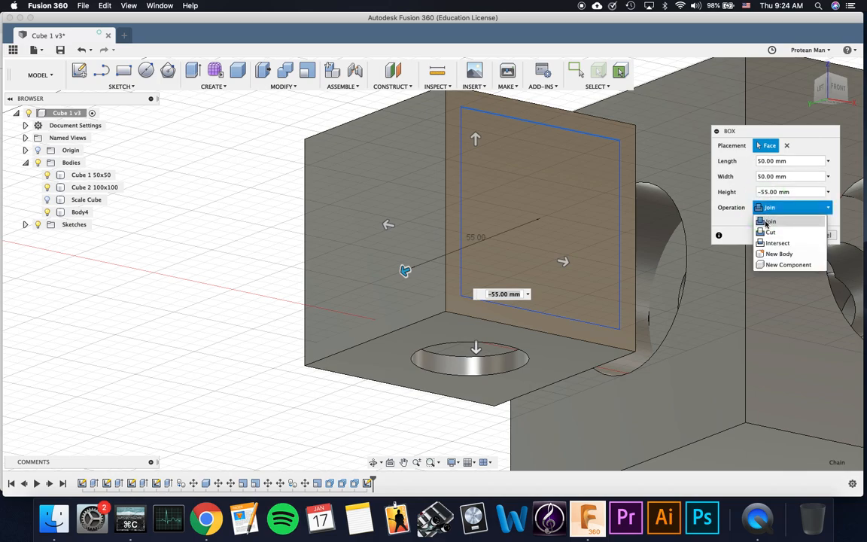
click(766, 221)
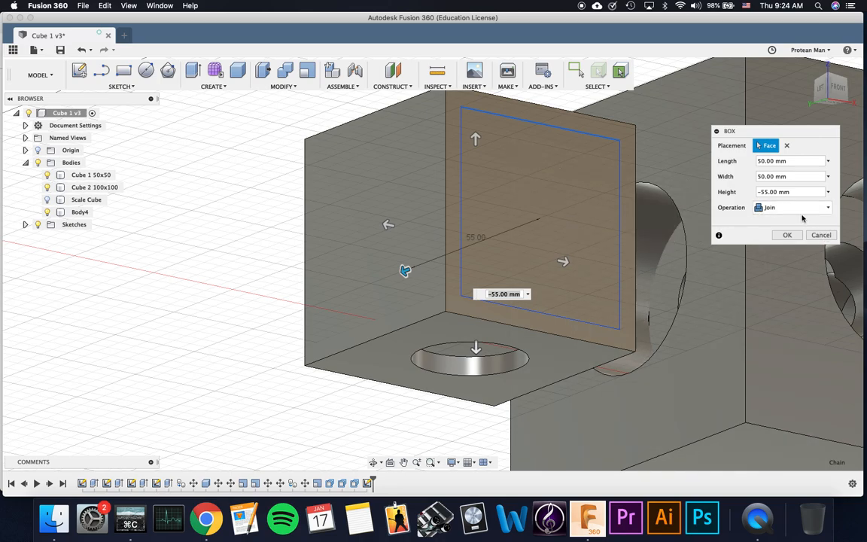
click(799, 210)
click(786, 231)
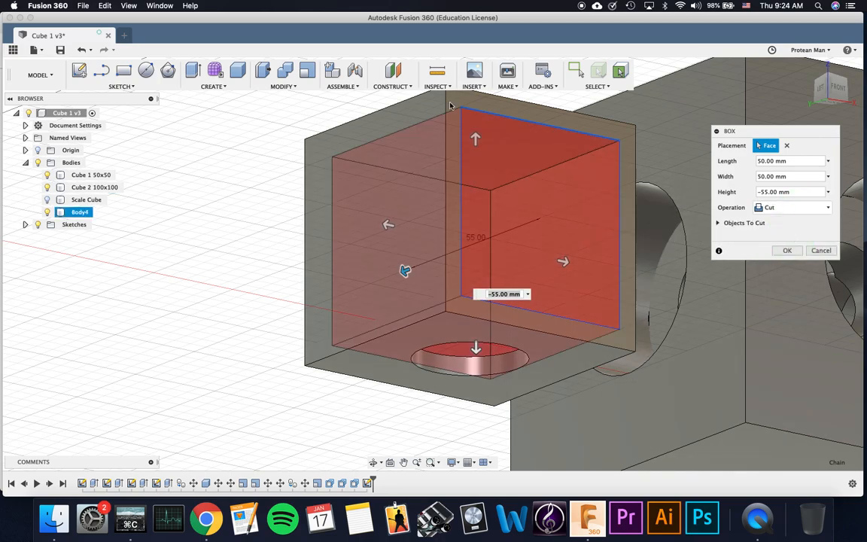
click(796, 208)
click(769, 222)
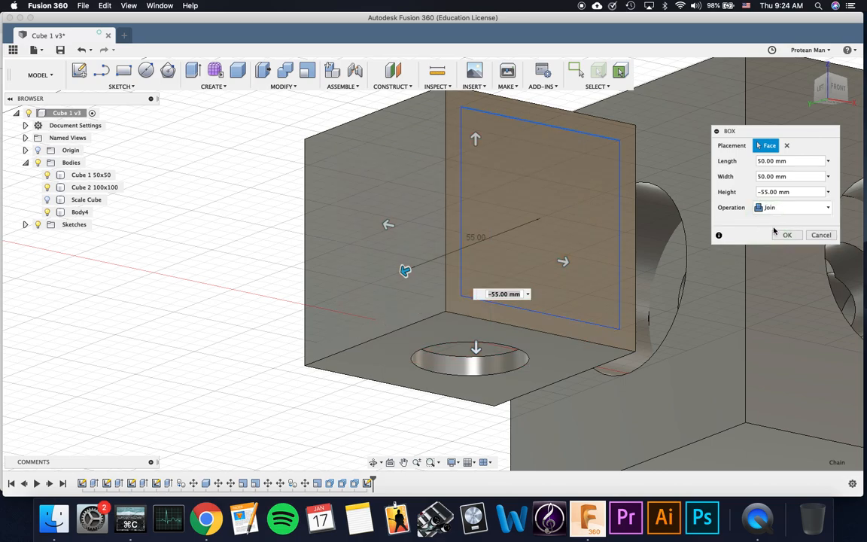
click(787, 235)
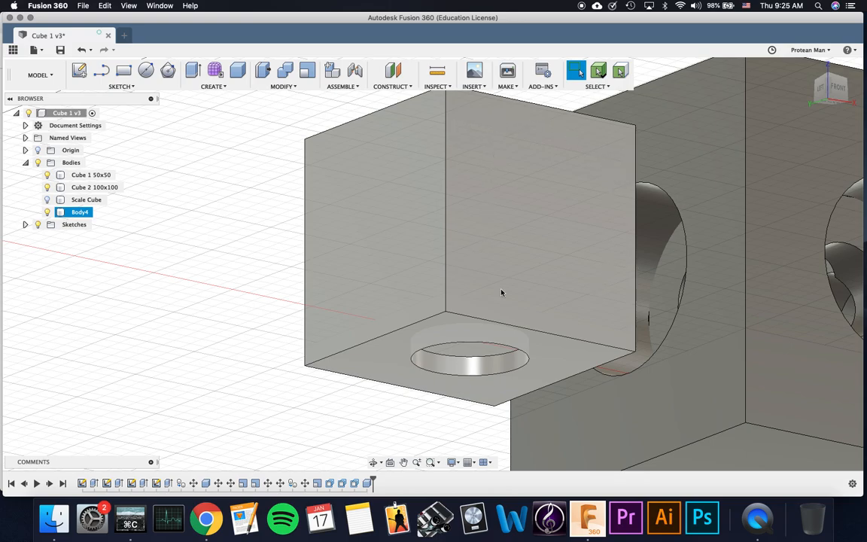
Try Press Pull distances of 55 and 50 mm on the recessed circular face in Body4's bottom
shift+middle_drag(536, 342, 543, 317)
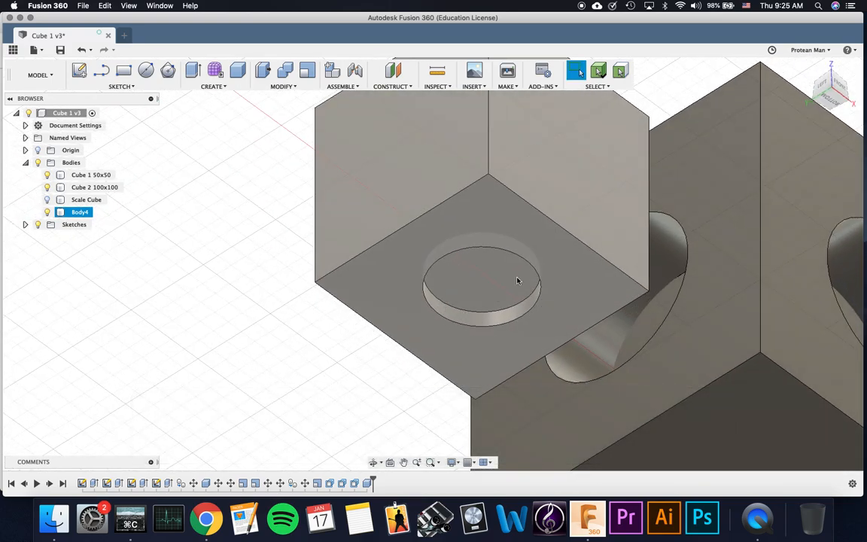
key(q)
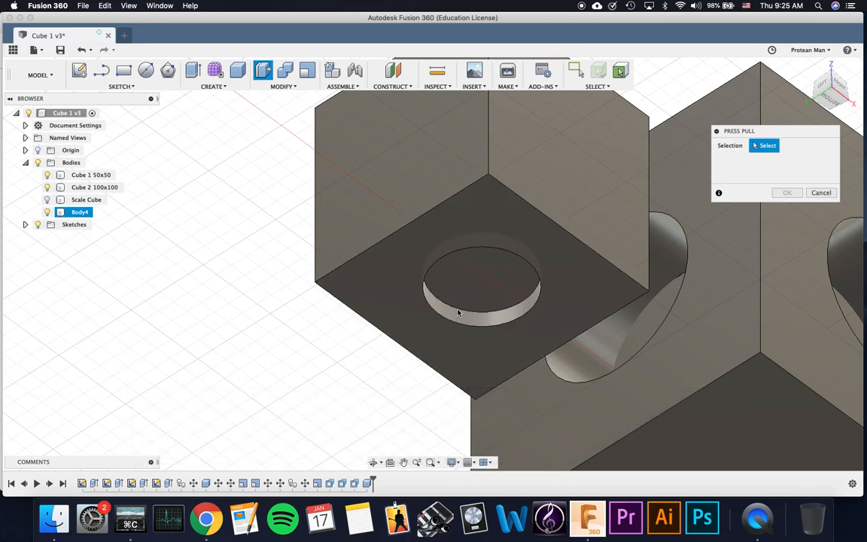
click(477, 284)
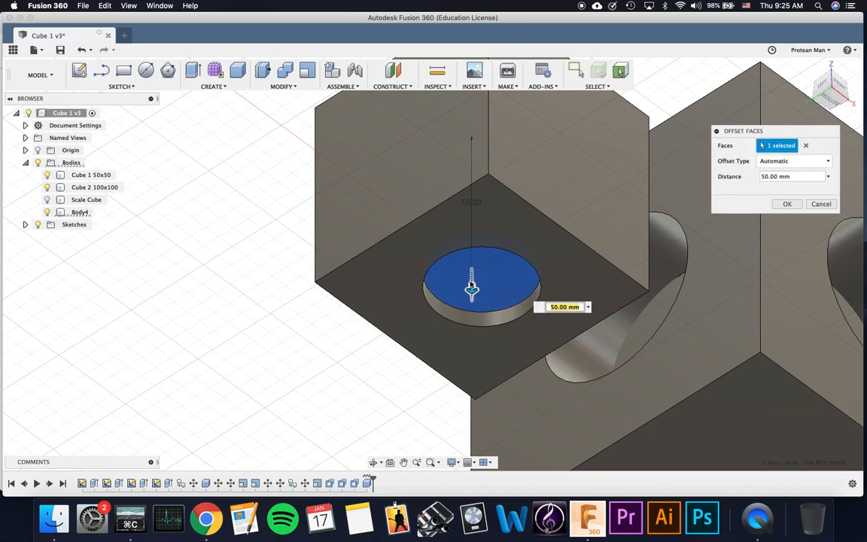
drag(471, 288, 466, 307)
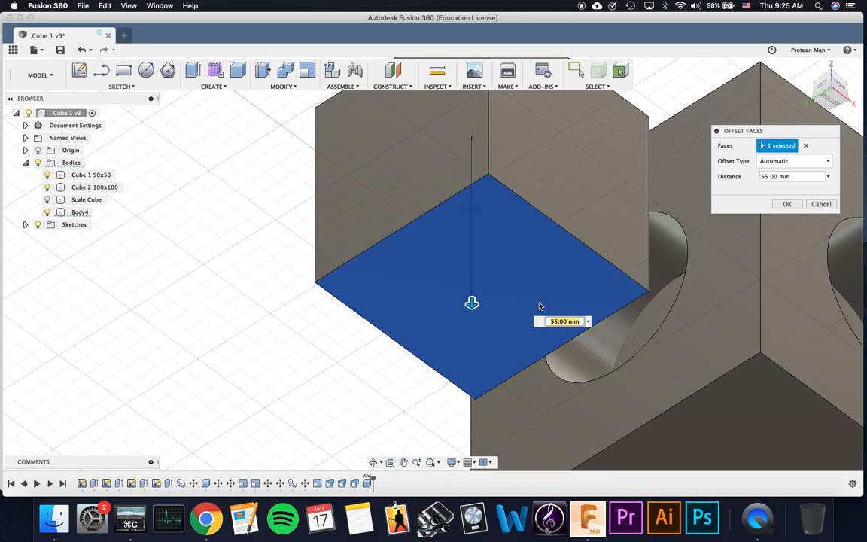
text(50)
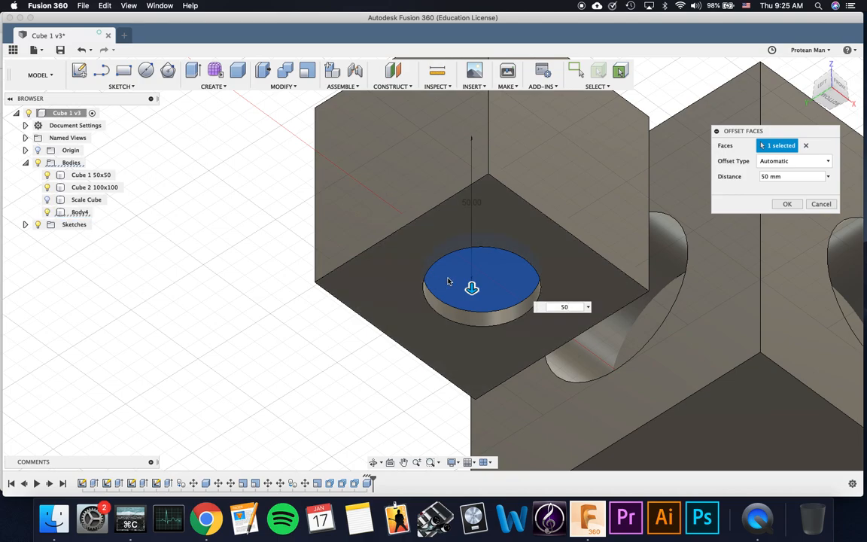
click(396, 286)
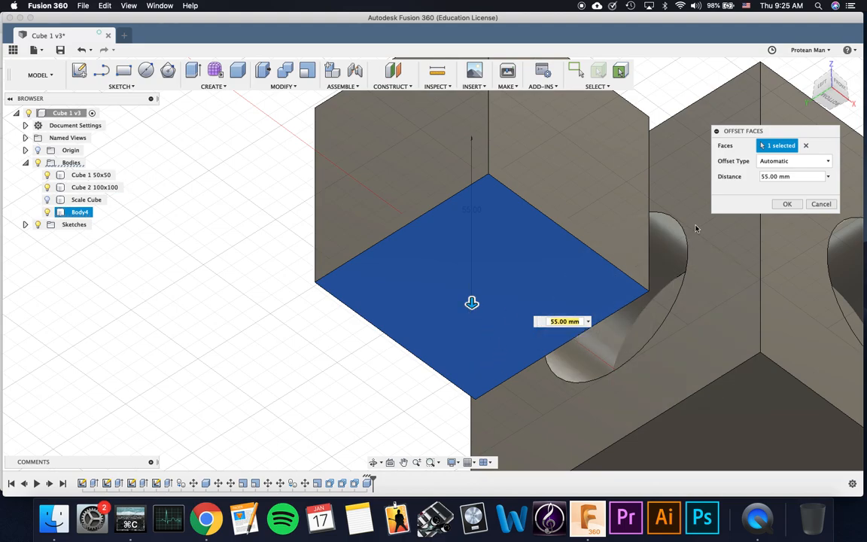
click(771, 176)
key(Escape)
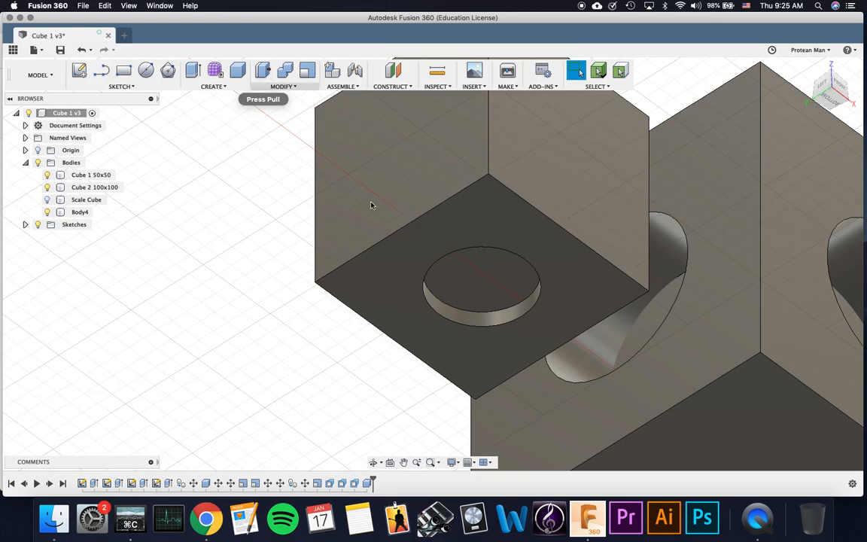
Fill Body4's bottom recess by offsetting its circular face to 55 mm with Press Pull
key(q)
click(464, 285)
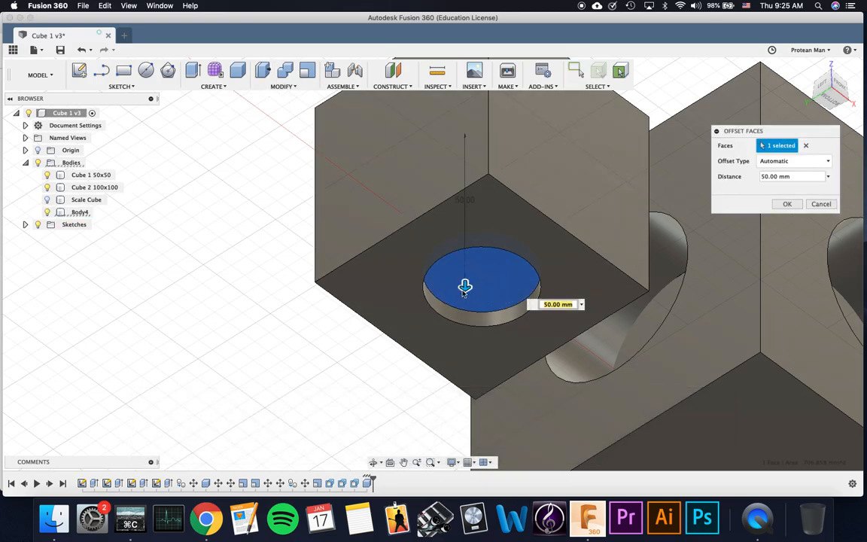
click(383, 248)
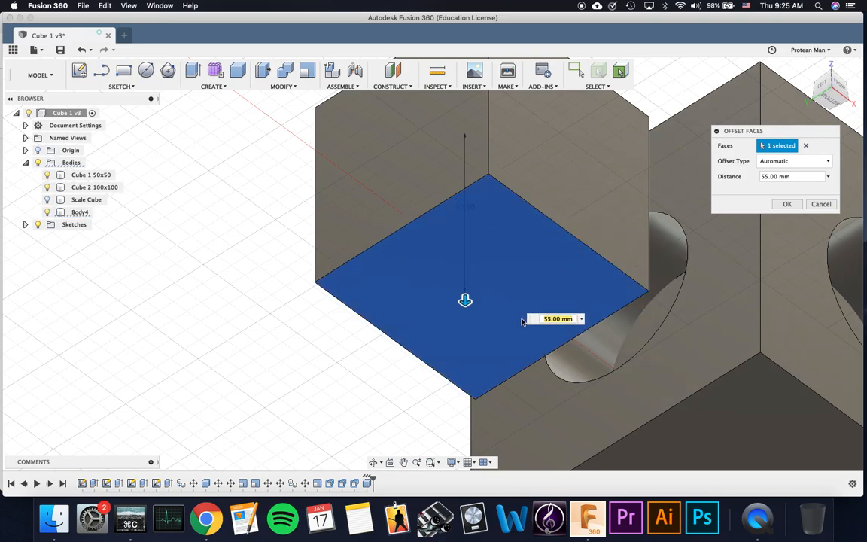
click(781, 204)
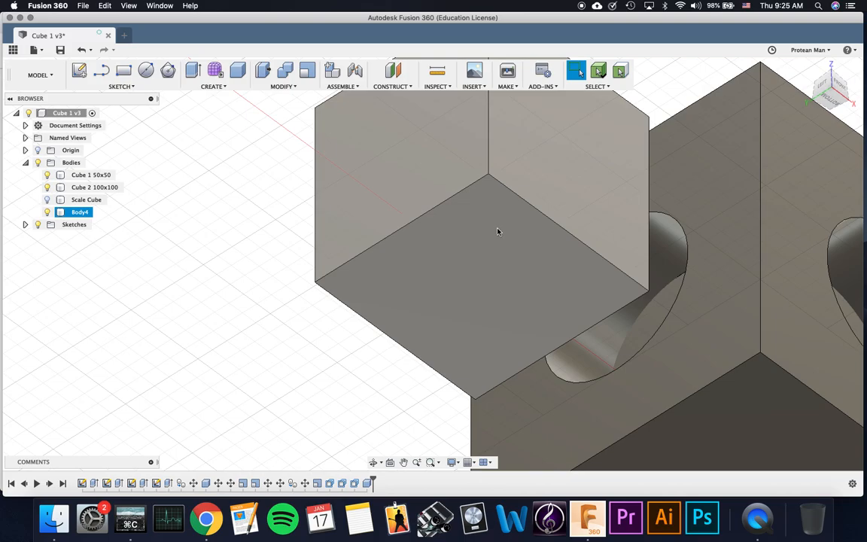
Measure the top edge of Body4's left side
scroll(468, 143, down, 3)
shift+middle_drag(484, 163, 488, 225)
key(i)
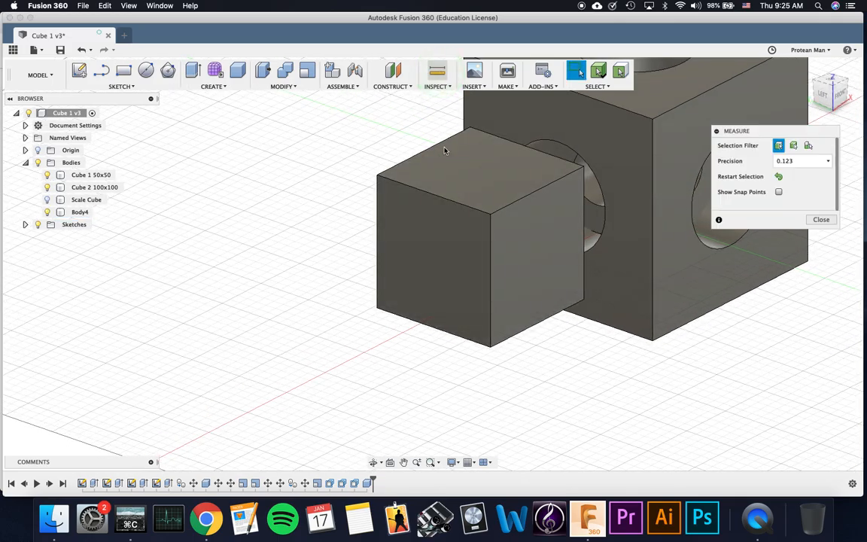
click(445, 197)
key(Escape)
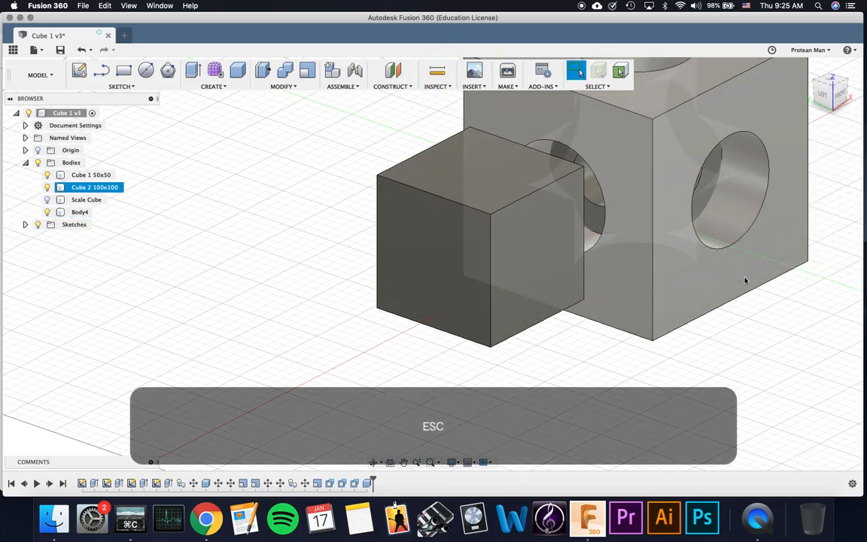
Try to move the Cube 1 50x50 body out of Cube 2 by -100 mm along X
shift+middle_drag(487, 245, 611, 219)
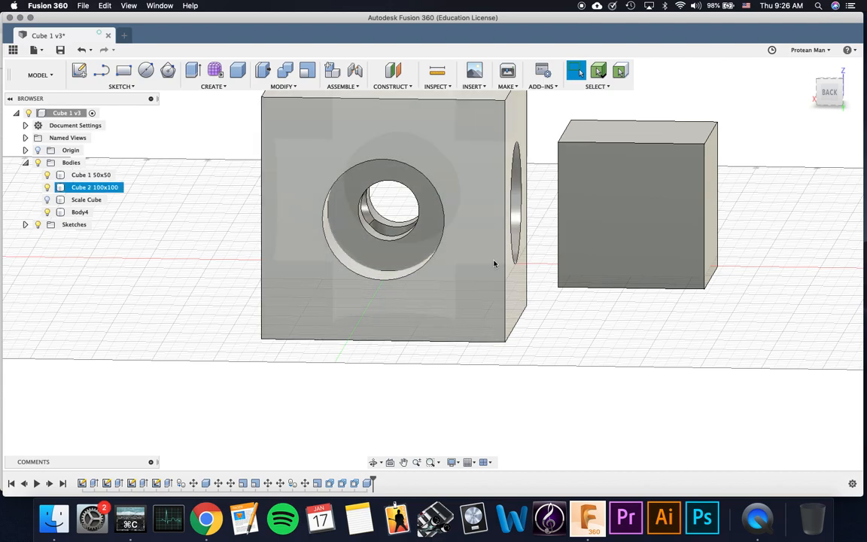
click(348, 193)
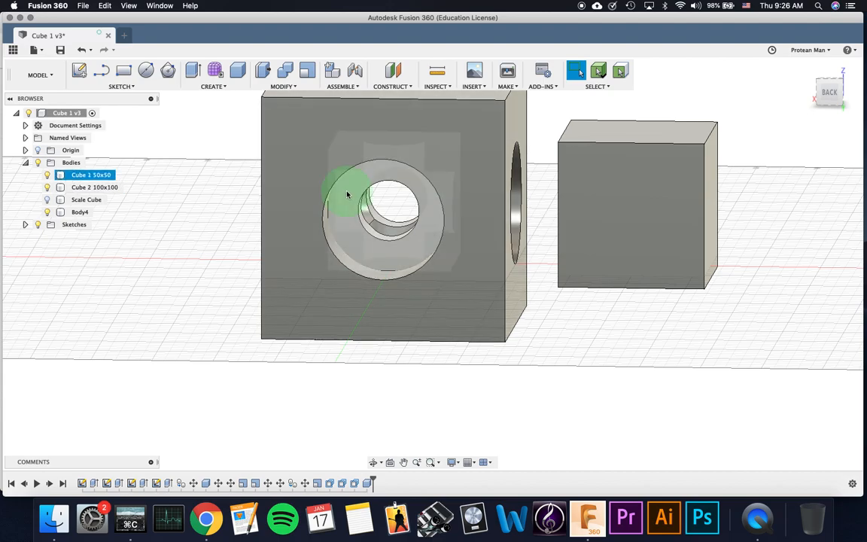
key(m)
drag(448, 242, 671, 251)
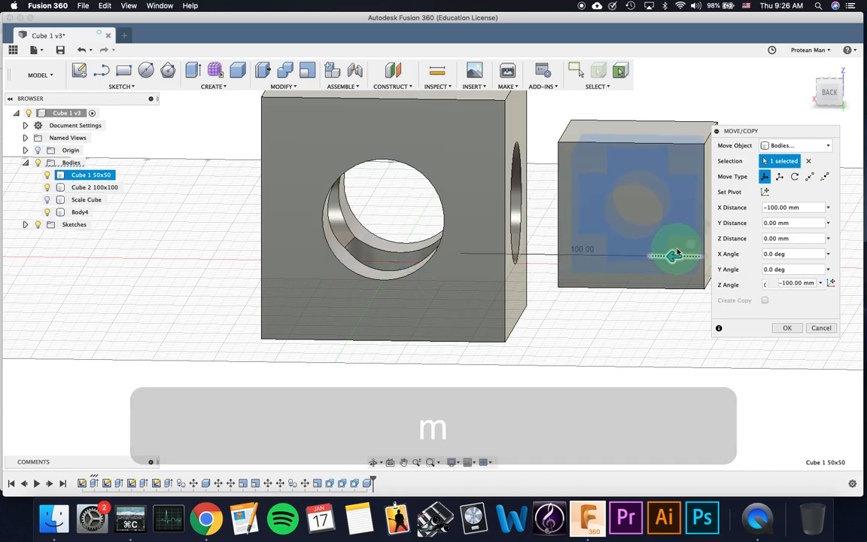
shift+middle_drag(671, 252, 497, 240)
click(820, 330)
Move Body4 100 mm along X into the centre of the Cube 2 100x100 body
middle_drag(408, 313, 633, 282)
click(659, 193)
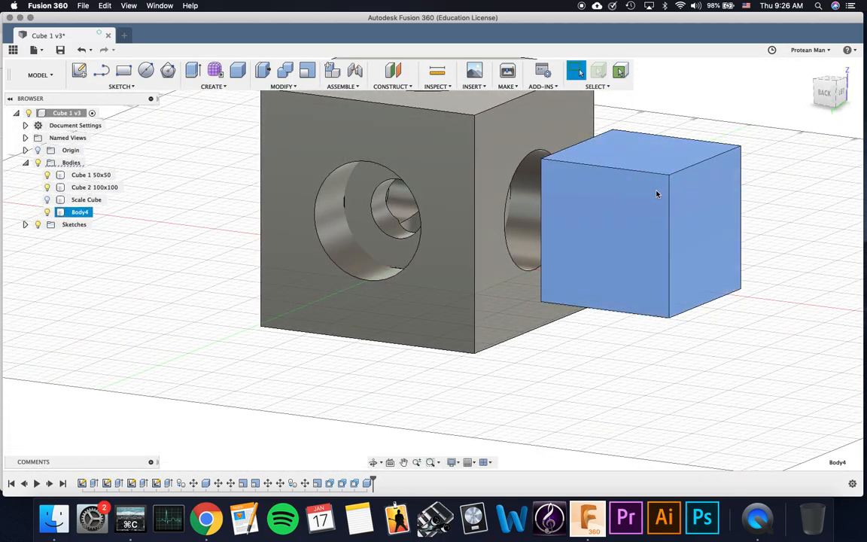
click(128, 216)
click(67, 216)
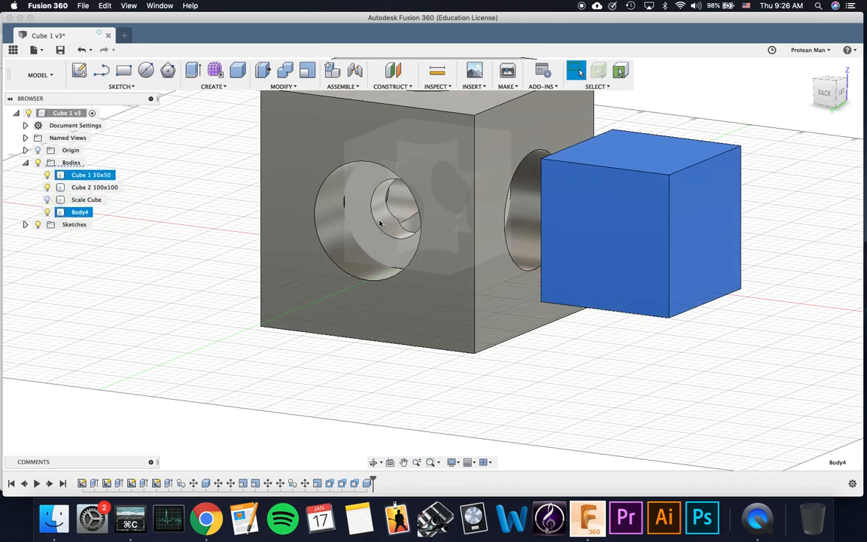
shift+middle_drag(286, 233, 583, 174)
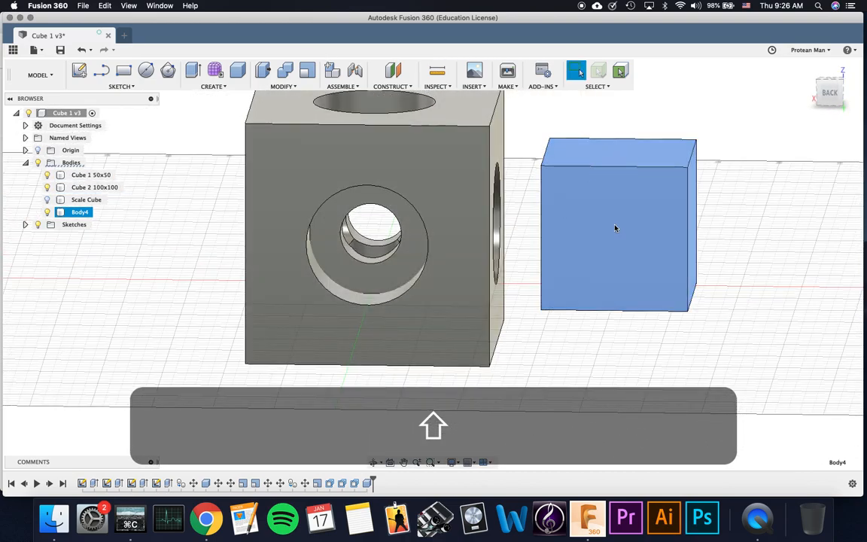
key(m)
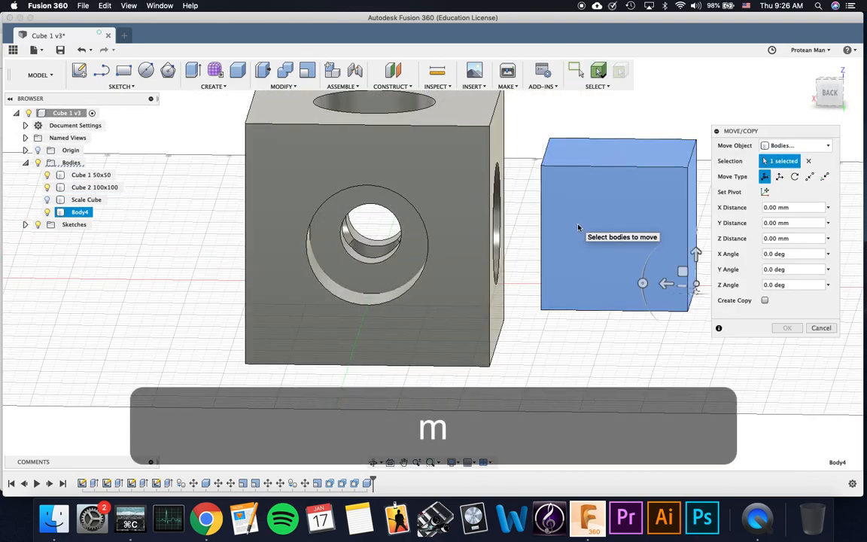
middle_drag(631, 268, 575, 279)
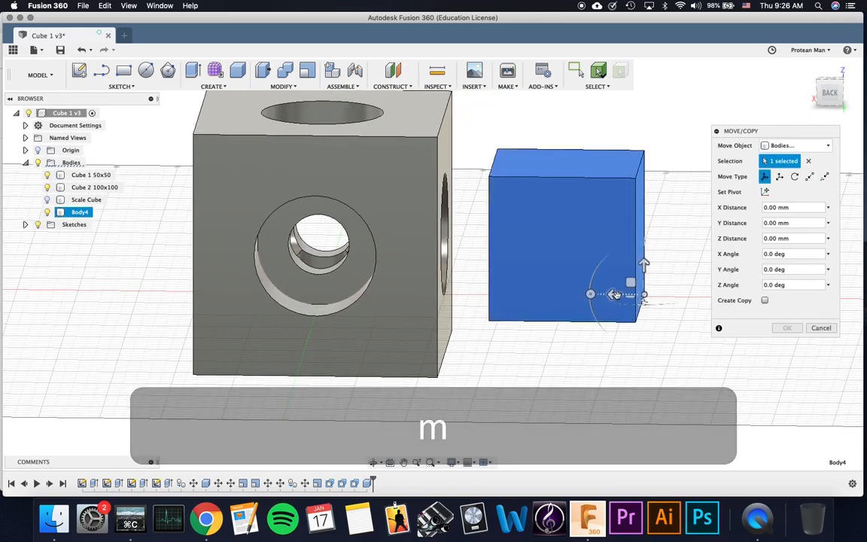
drag(613, 294, 544, 300)
text(100)
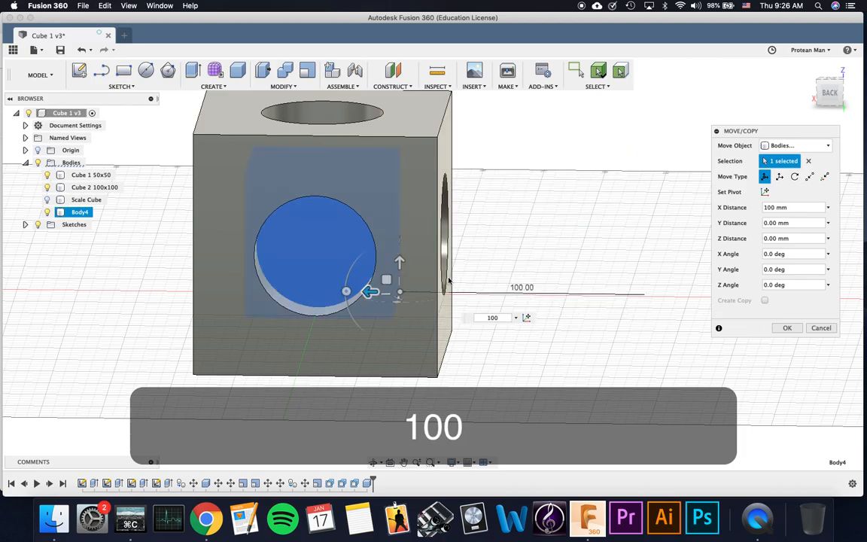
middle_drag(373, 232, 511, 219)
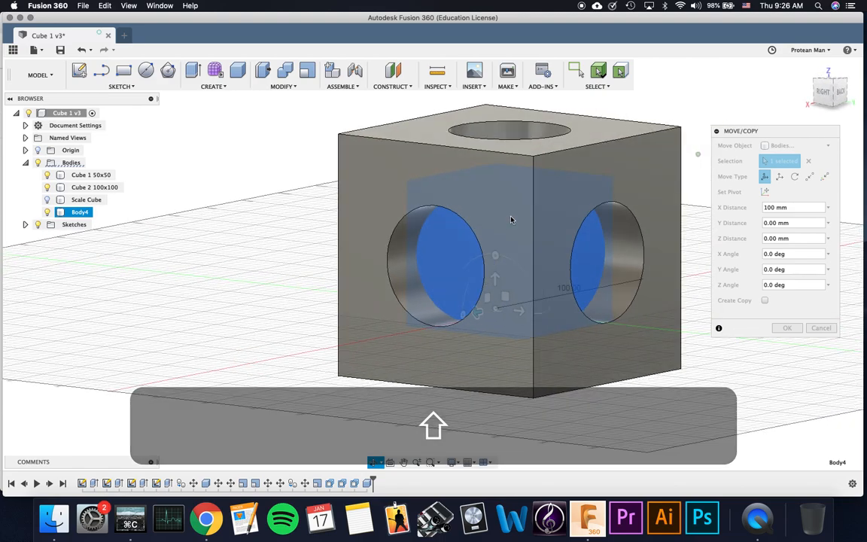
click(785, 332)
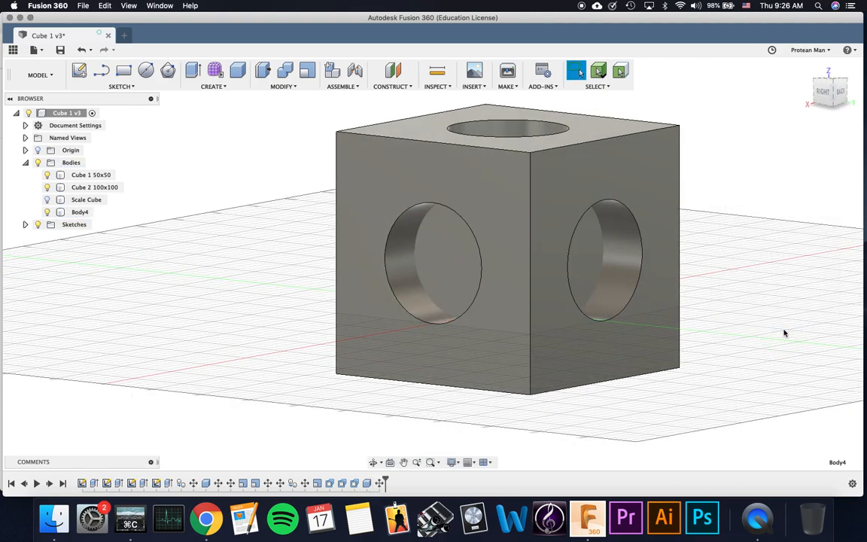
Examine the nested cubes from several sides and look up the Combine command's description
click(639, 304)
shift+middle_drag(638, 304, 485, 294)
key(shift)
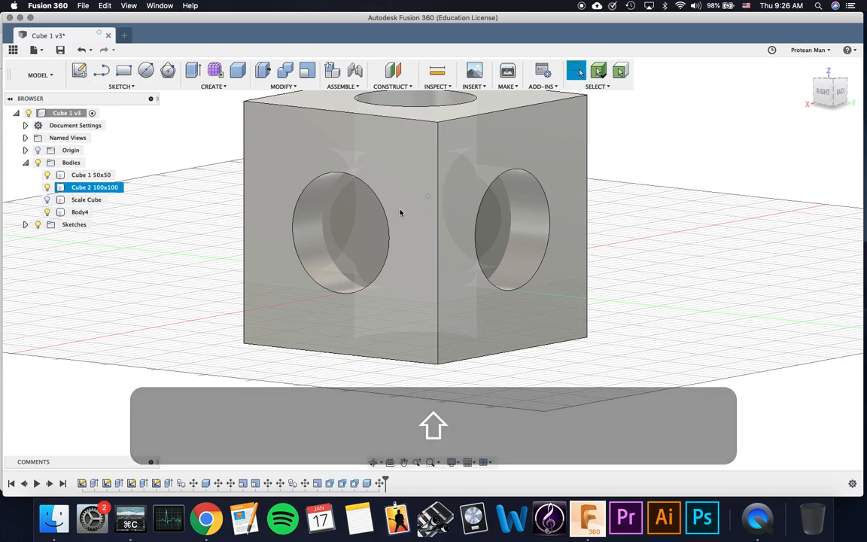
shift+middle_drag(460, 157, 526, 197)
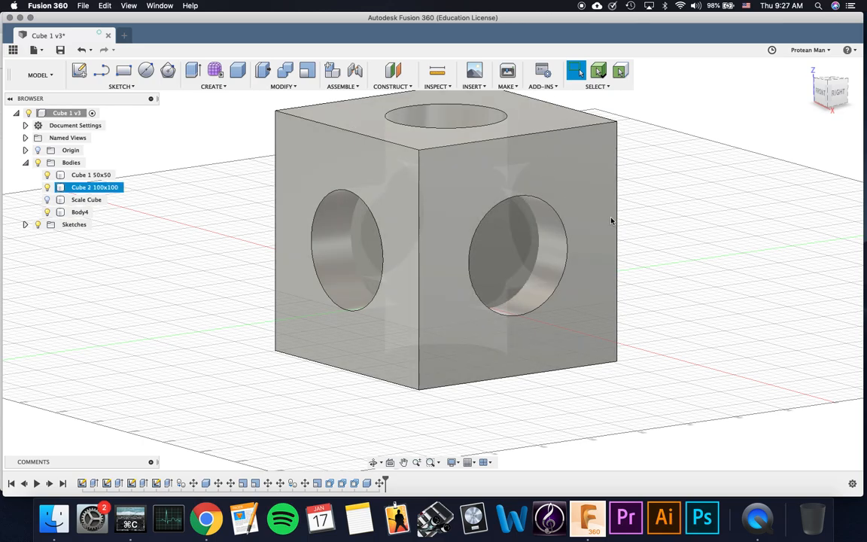
click(284, 85)
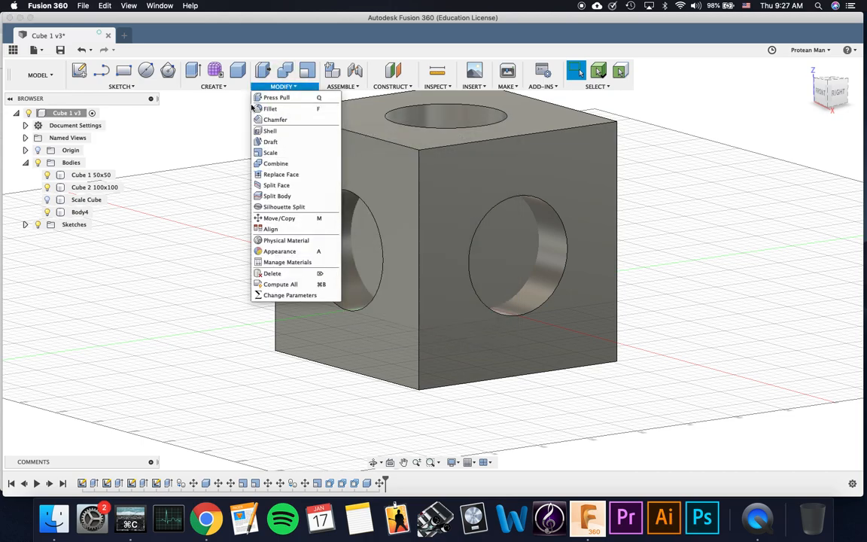
click(295, 85)
click(296, 87)
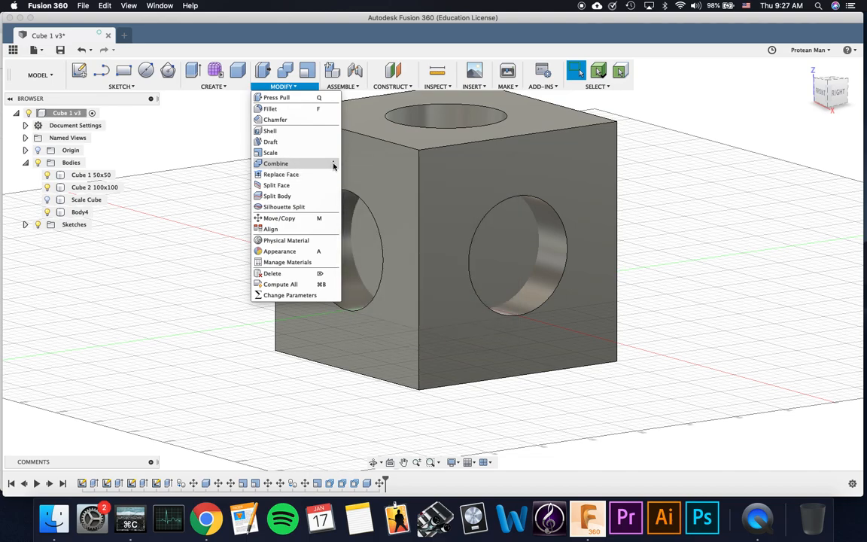
mouse_move(333, 163)
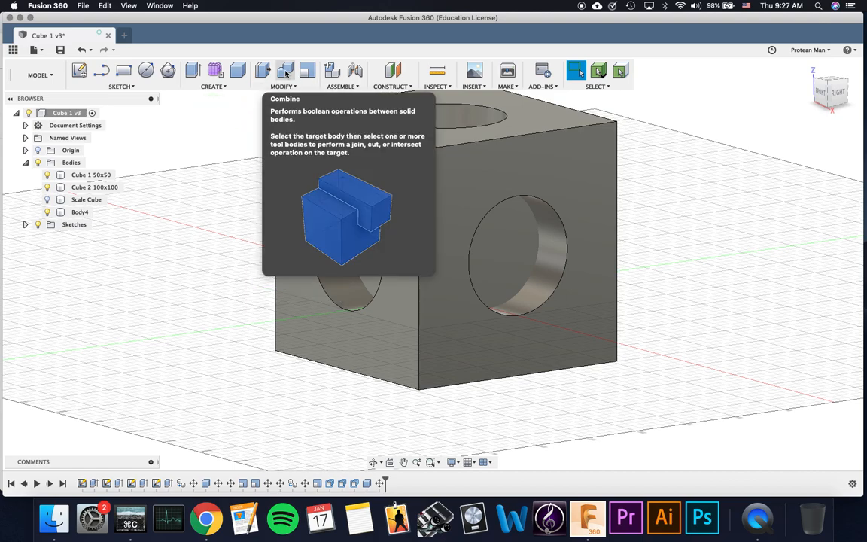
click(502, 138)
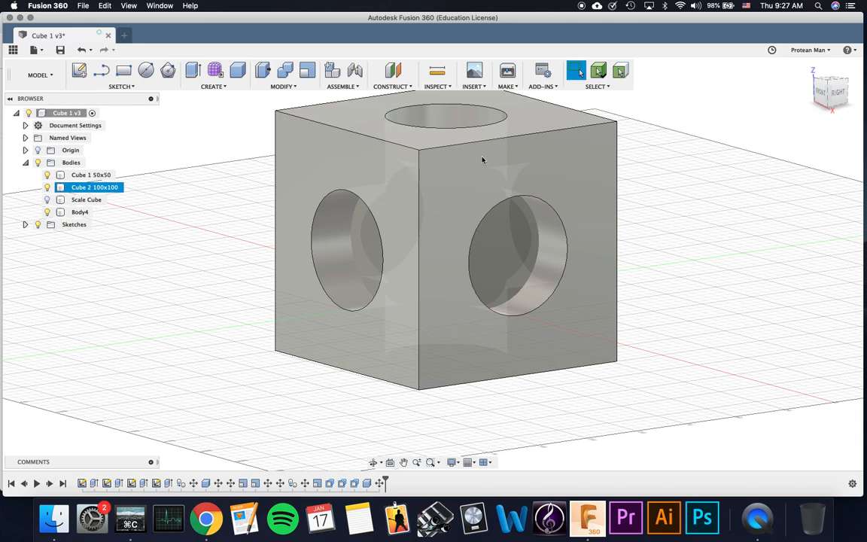
click(178, 186)
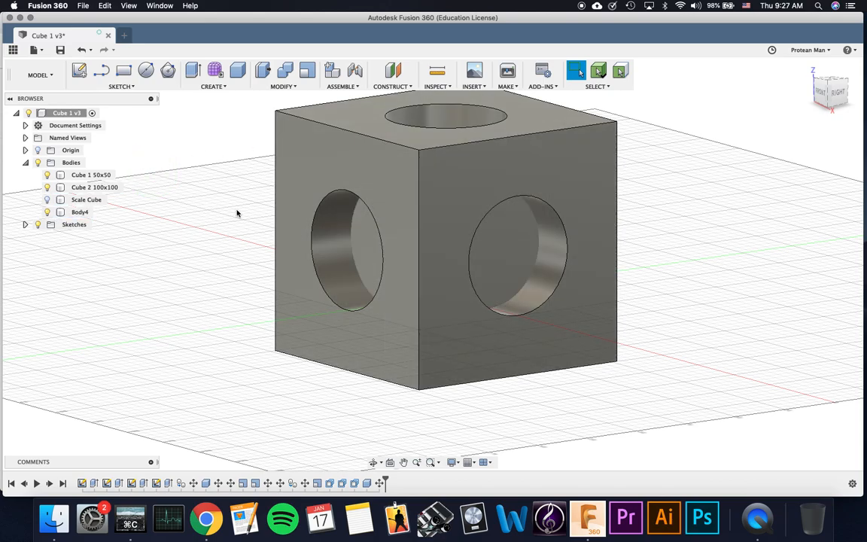
Clear the selection and save the design as a new version with the description "User Saved"
key(Escape)
key(Escape)
key(Escape)
key(Escape)
key(Escape)
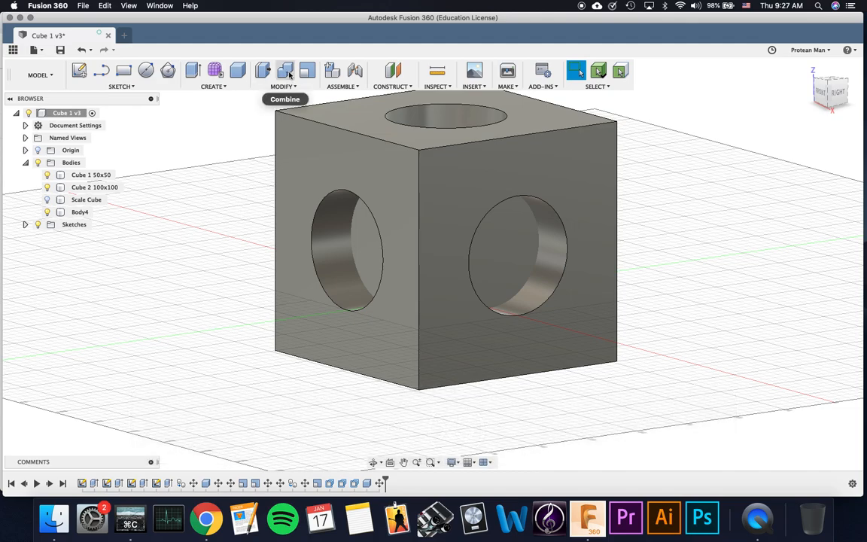
click(60, 50)
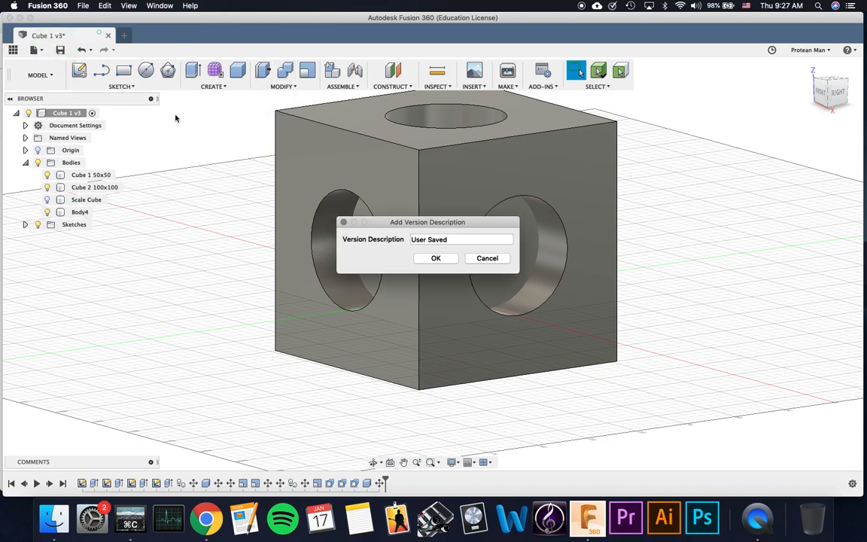
click(434, 259)
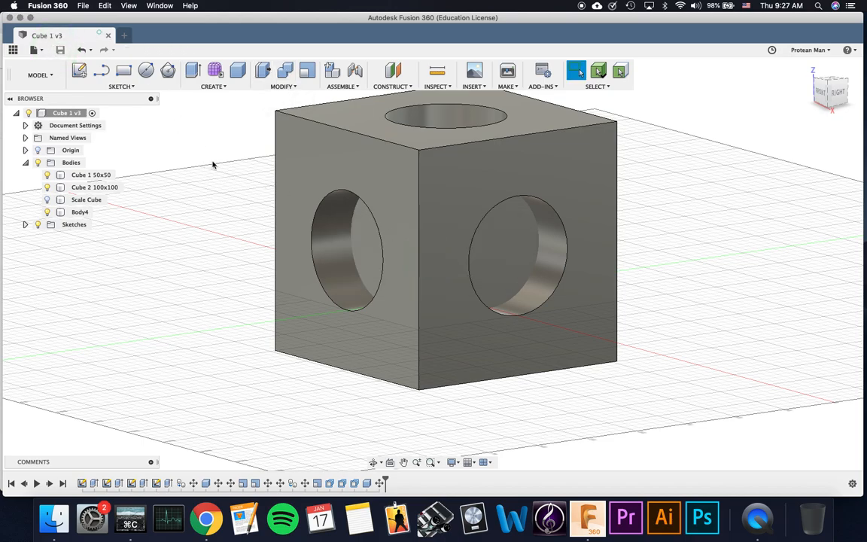
Cut Body4 out of Cube 2 100x100 with Combine, leaving Keep Tools off
click(285, 71)
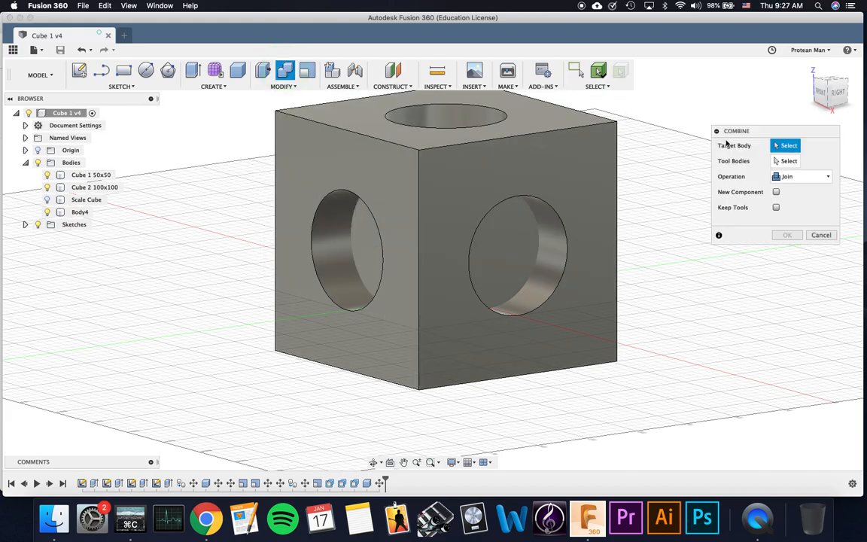
drag(731, 133, 652, 91)
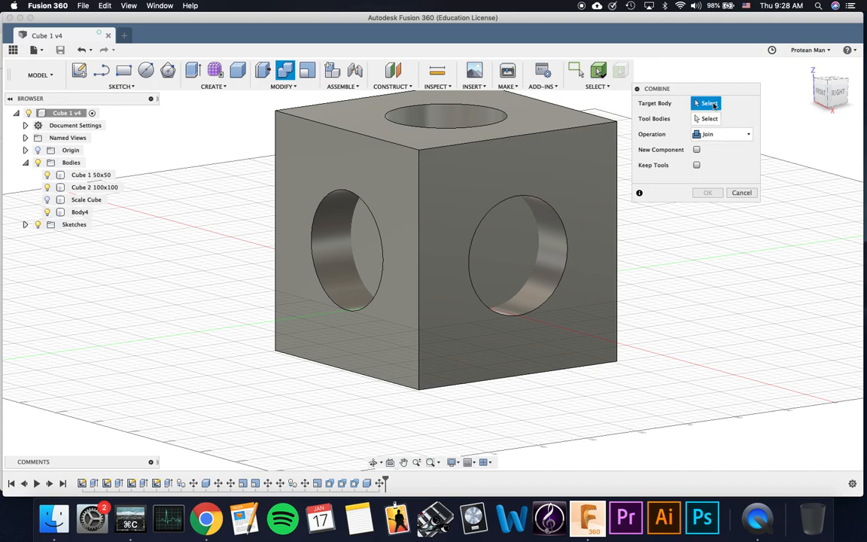
drag(683, 91, 717, 109)
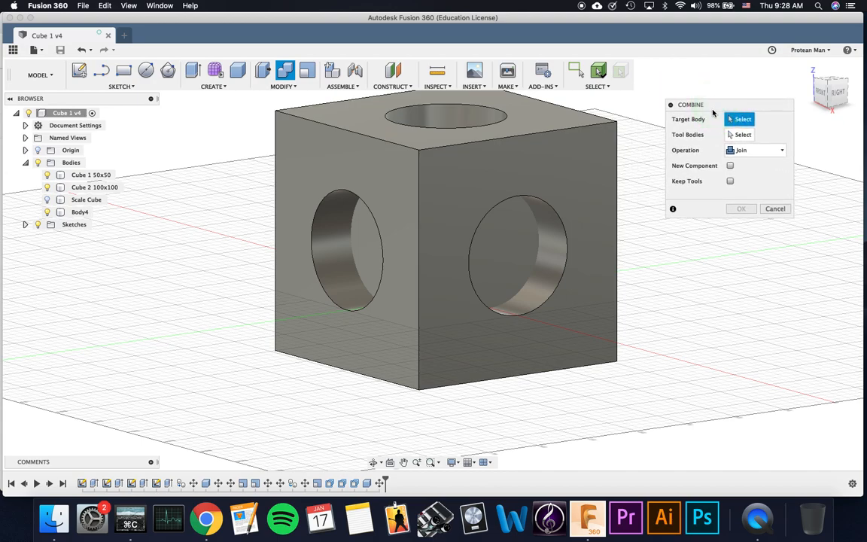
drag(681, 102, 659, 95)
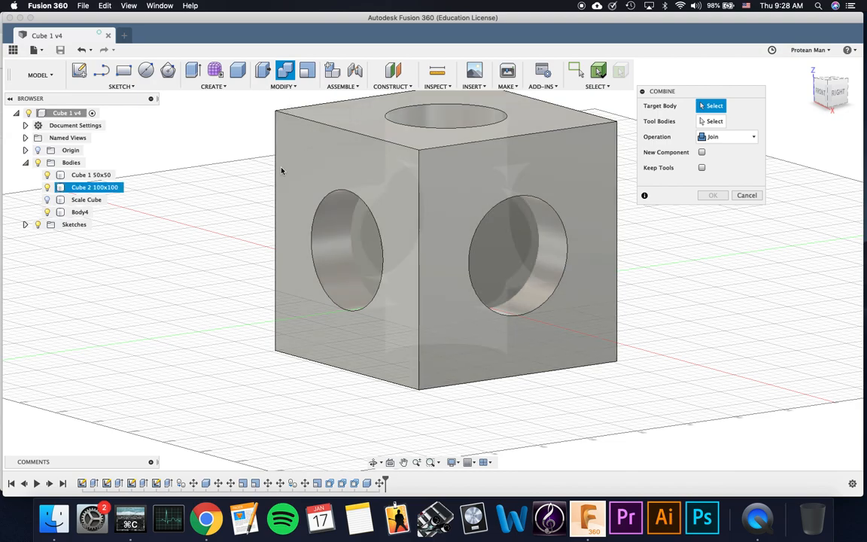
click(83, 188)
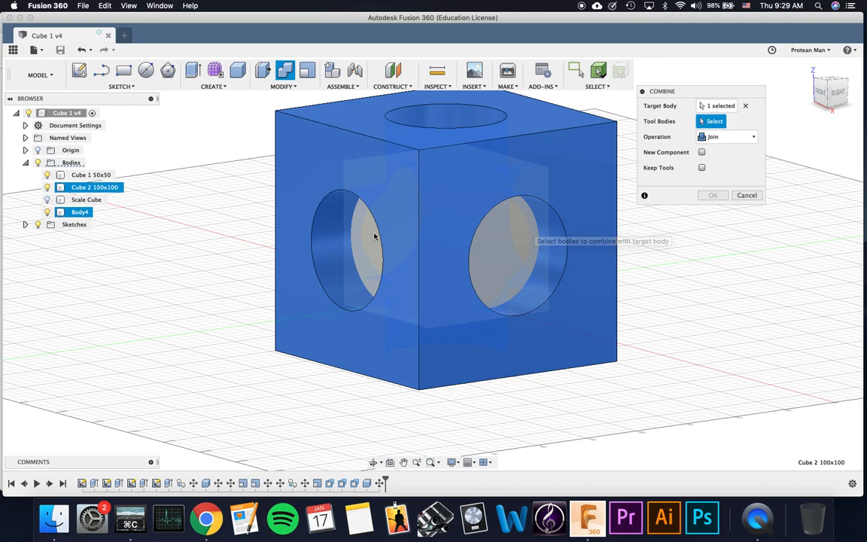
click(509, 246)
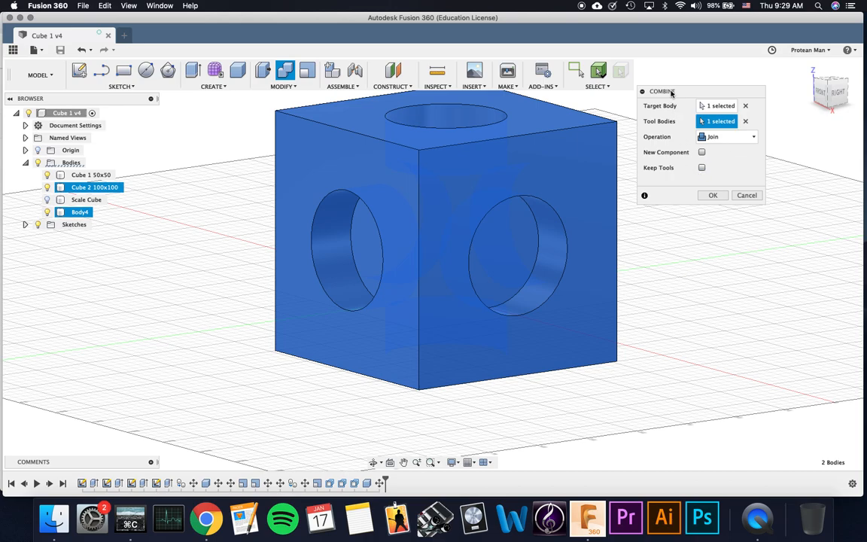
drag(671, 93, 672, 84)
click(710, 131)
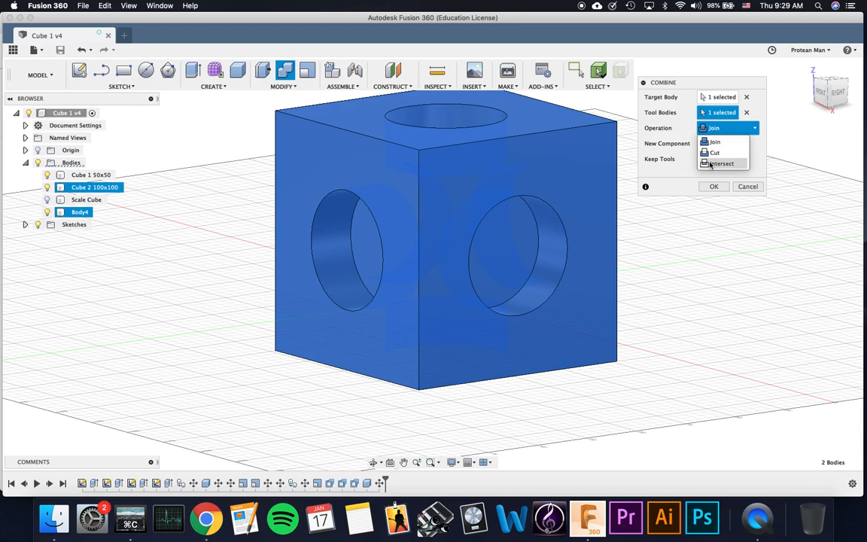
click(712, 152)
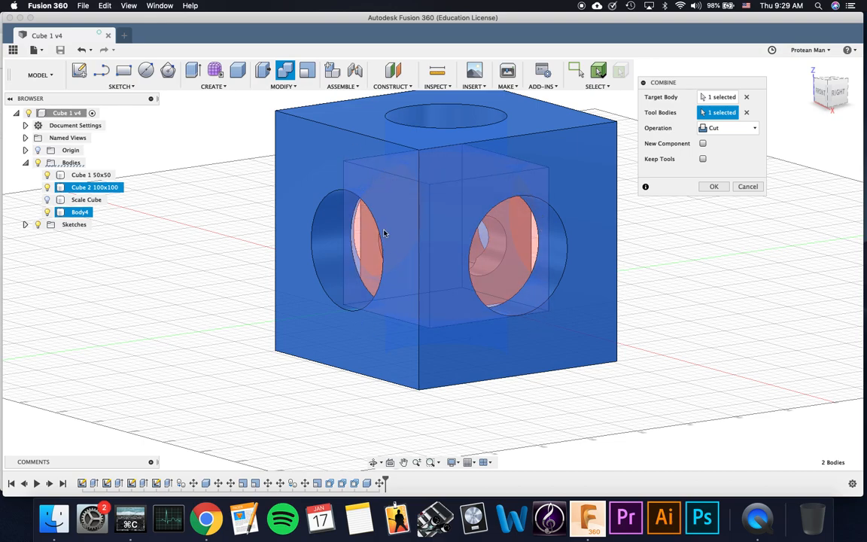
click(712, 186)
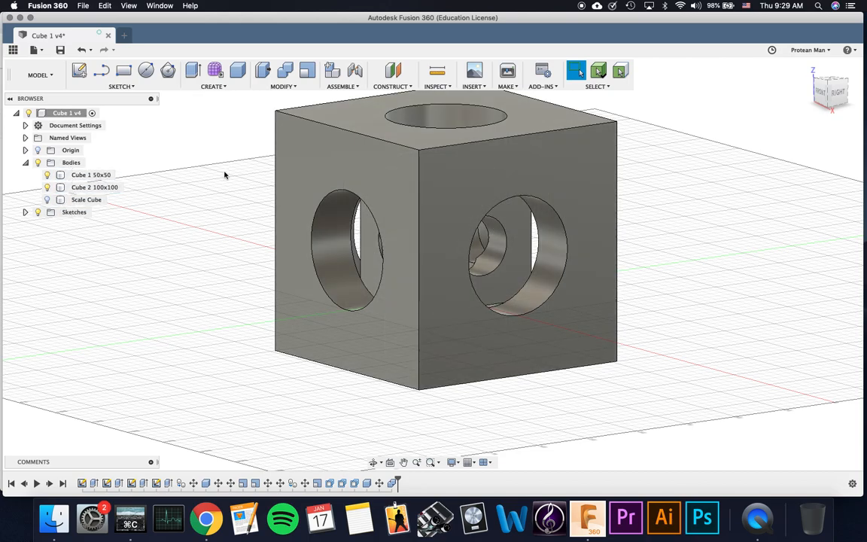
Inspect the hollowed interior of Cube 2 from several sides, and undo the Combine cut
shift+middle_drag(370, 218, 550, 242)
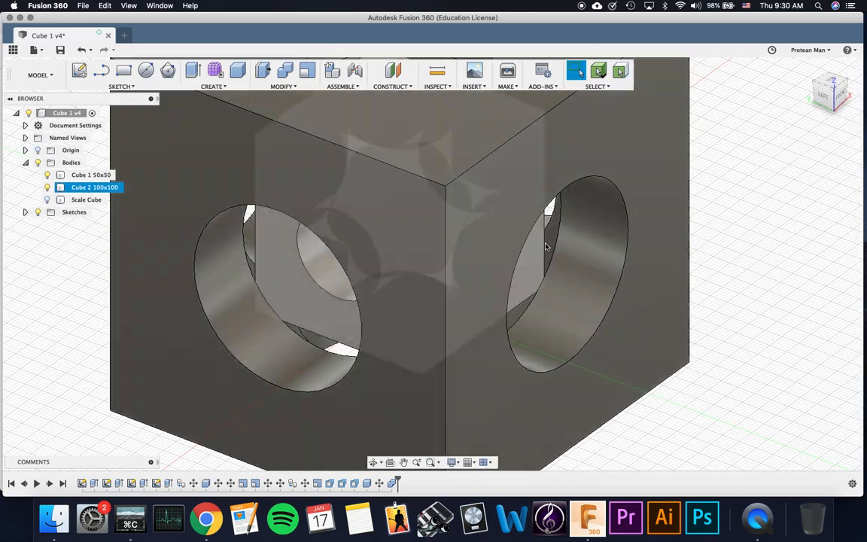
scroll(539, 256, down, 3)
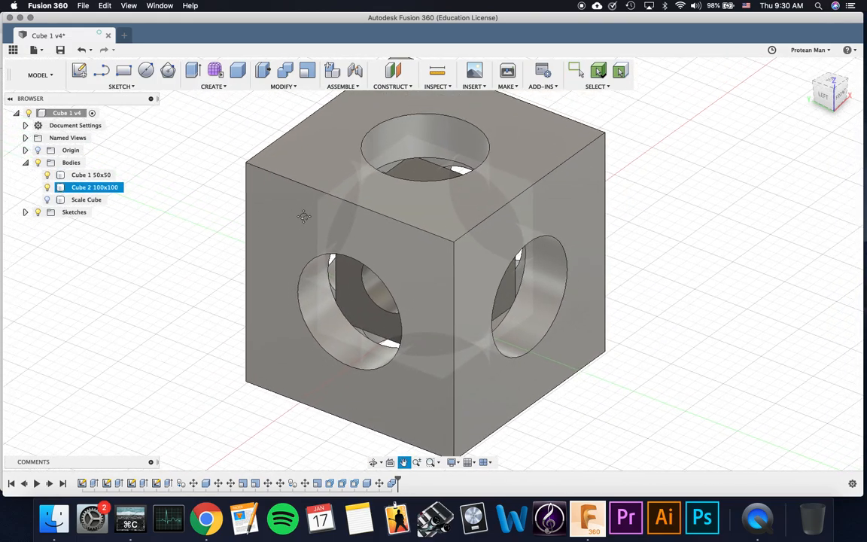
mouse_move(362, 226)
shift+middle_down()
mouse_move(404, 216)
mouse_move(381, 207)
mouse_move(377, 219)
shift+middle_up()
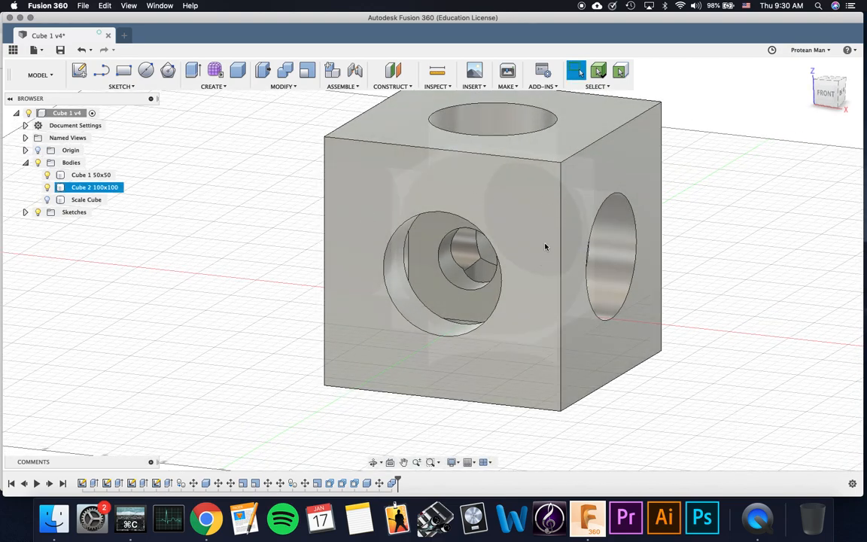
key(super+z)
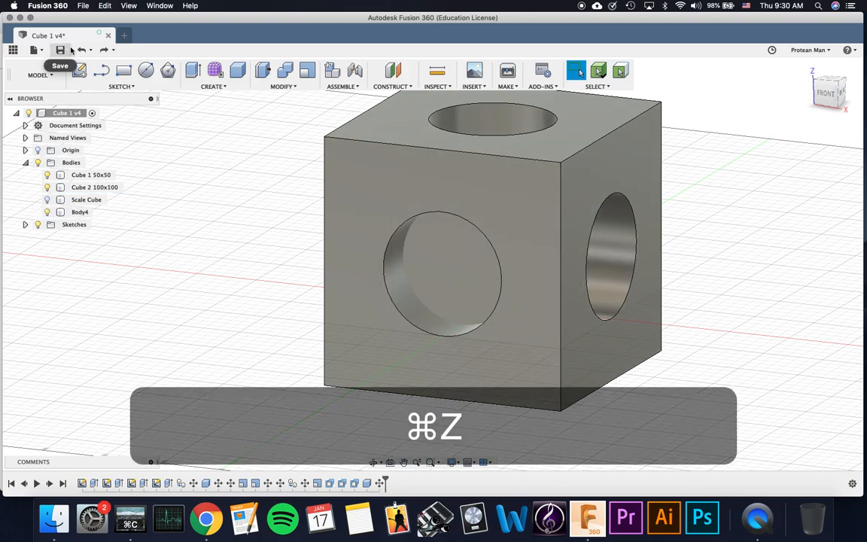
Combine Cube 2 100x100 as target with Body4 as tool, using the Cut operation with Keep Tools enabled
click(285, 70)
click(336, 131)
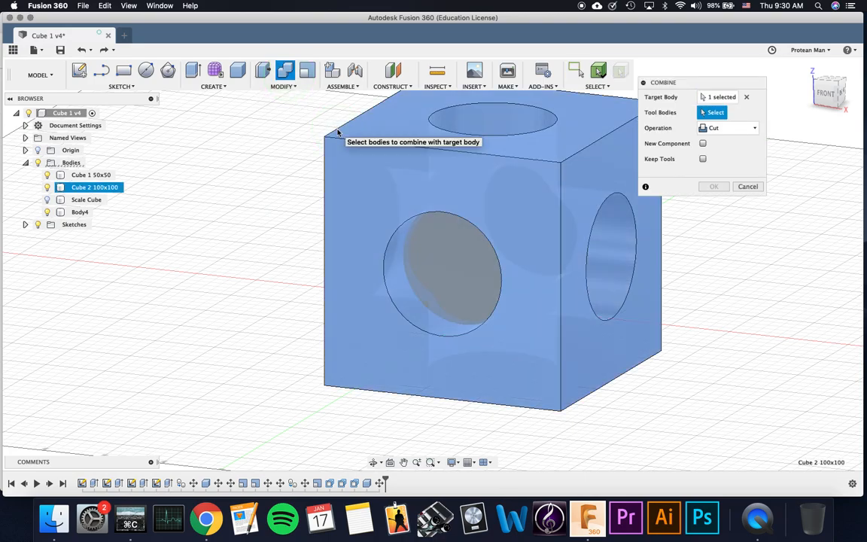
click(448, 249)
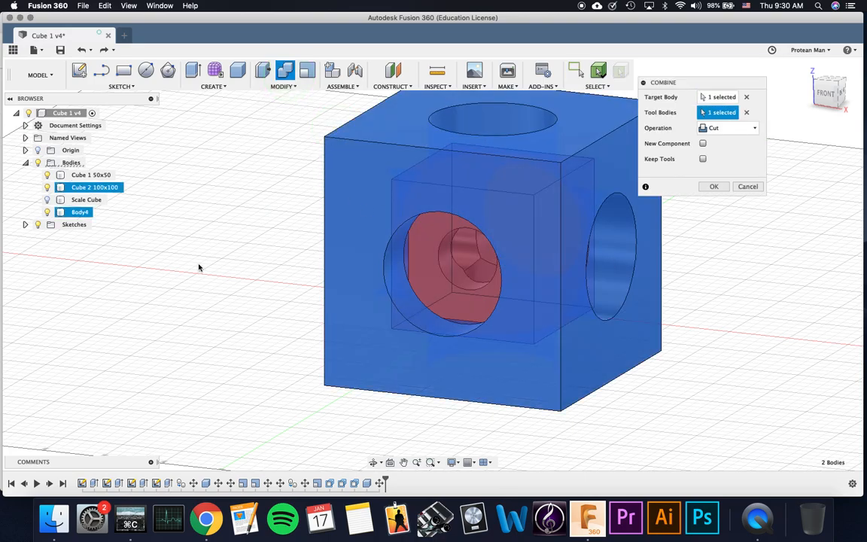
click(703, 159)
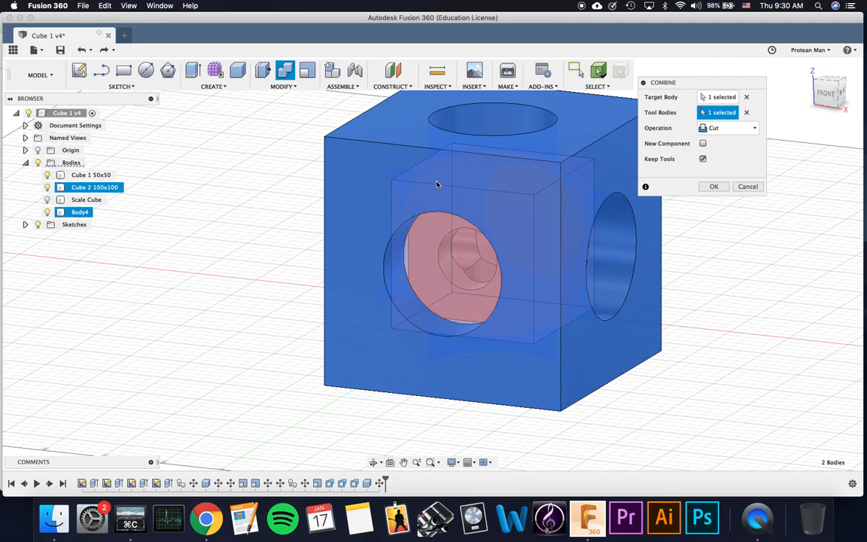
click(712, 186)
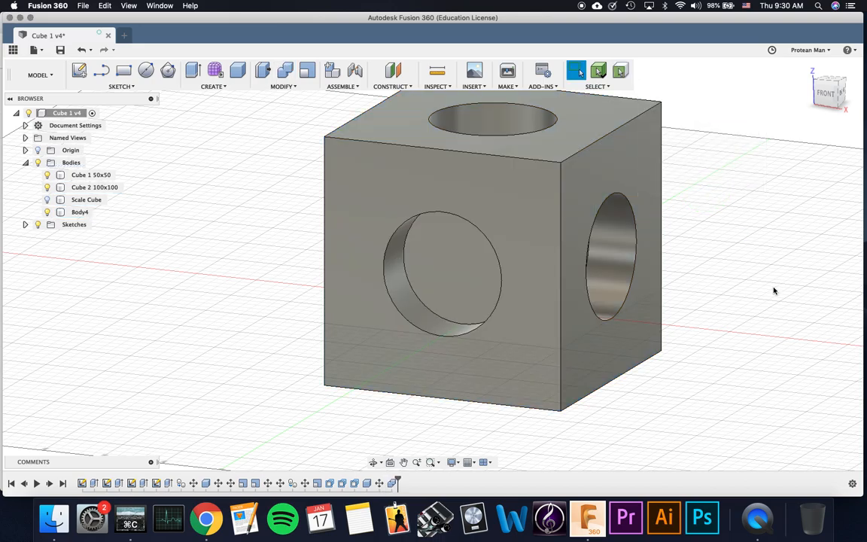
Move Body4 freehand out of the side of Cube 2 100x100 to expose the cavity behind it
click(469, 298)
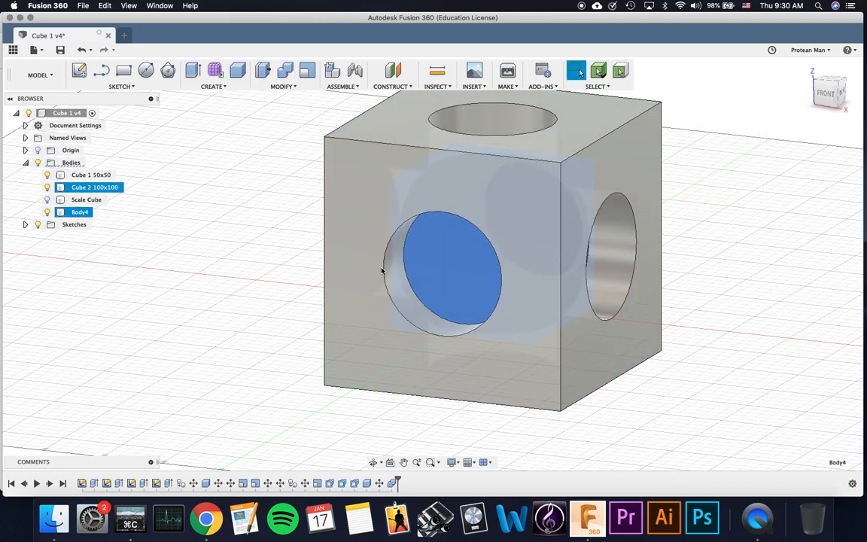
key(m)
drag(410, 329, 212, 295)
click(713, 279)
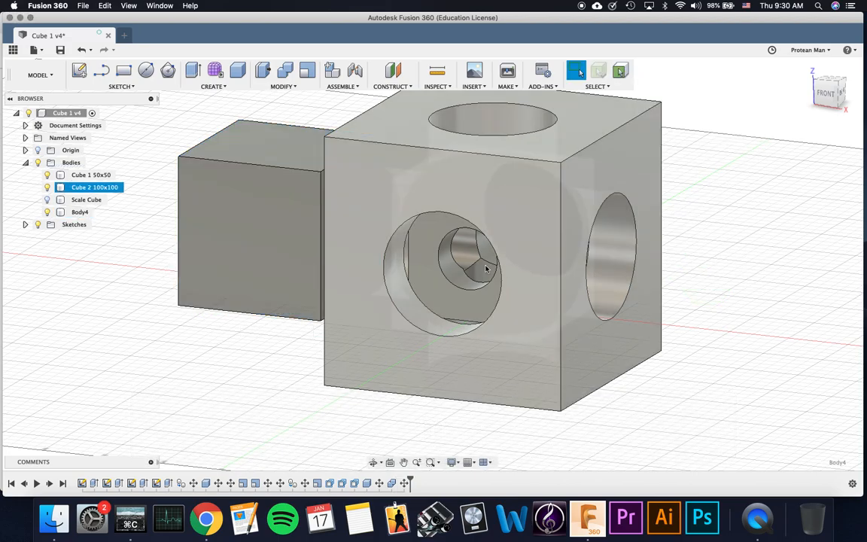
Inspect the cut interior of Cube 2 100x100 beside the displaced body, and undo the Body4 move
scroll(416, 245, up, 5)
shift+middle_drag(416, 245, 463, 271)
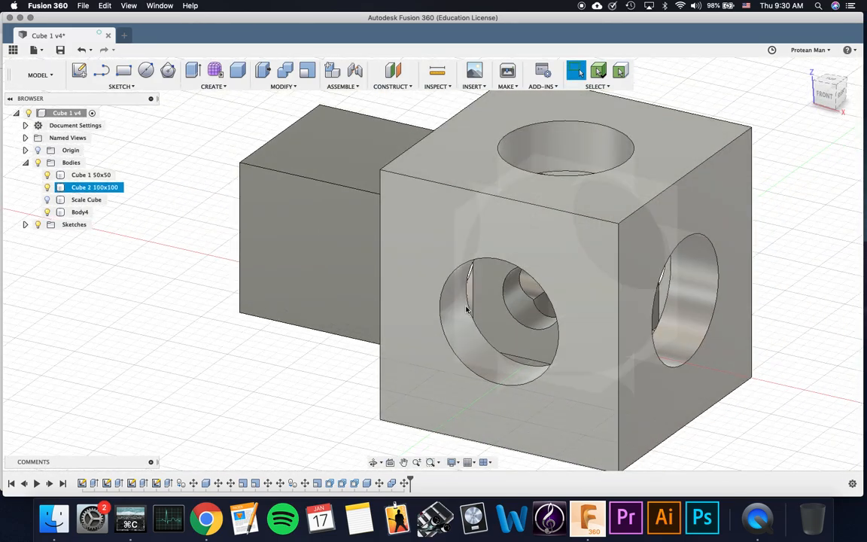
scroll(467, 308, down, 5)
shift+middle_drag(474, 258, 294, 251)
click(288, 251)
click(223, 141)
click(81, 50)
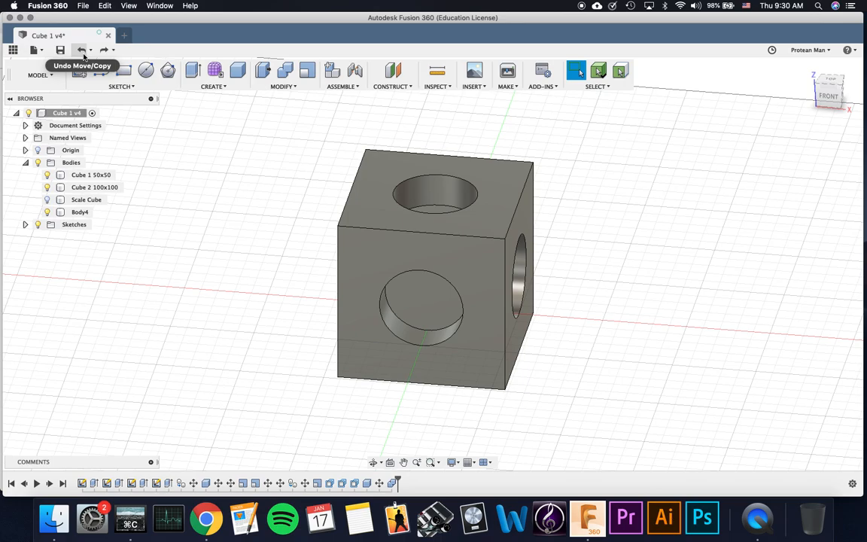
Combine Cube 2 100x100 as target with Body4 as tool, using the Cut operation with Keep Tools disabled
click(383, 268)
click(285, 71)
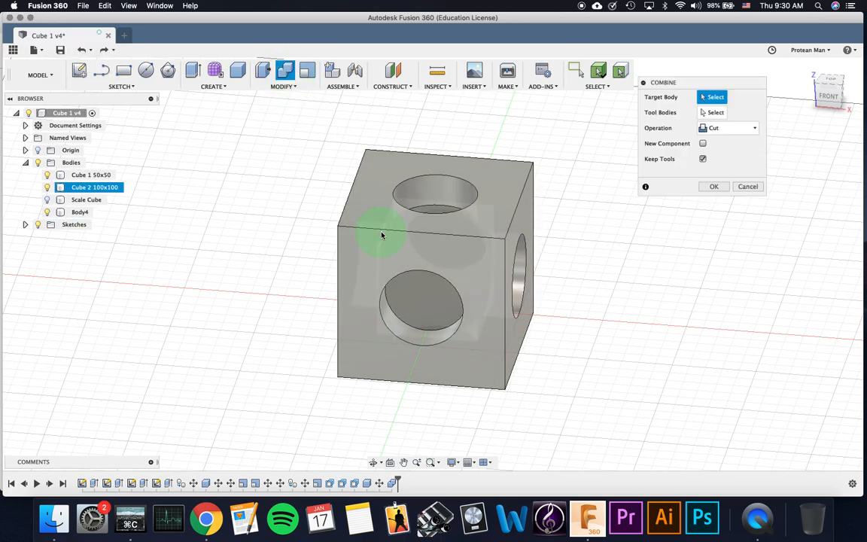
click(437, 290)
click(703, 159)
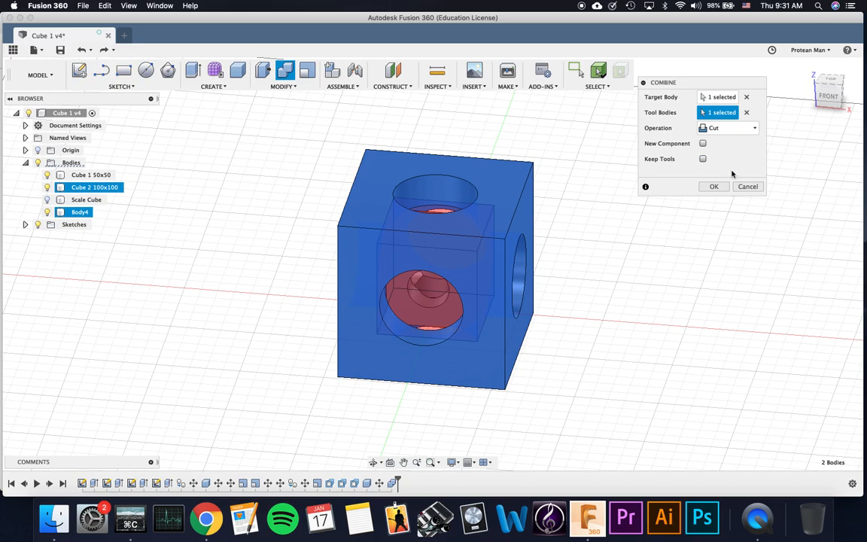
click(714, 187)
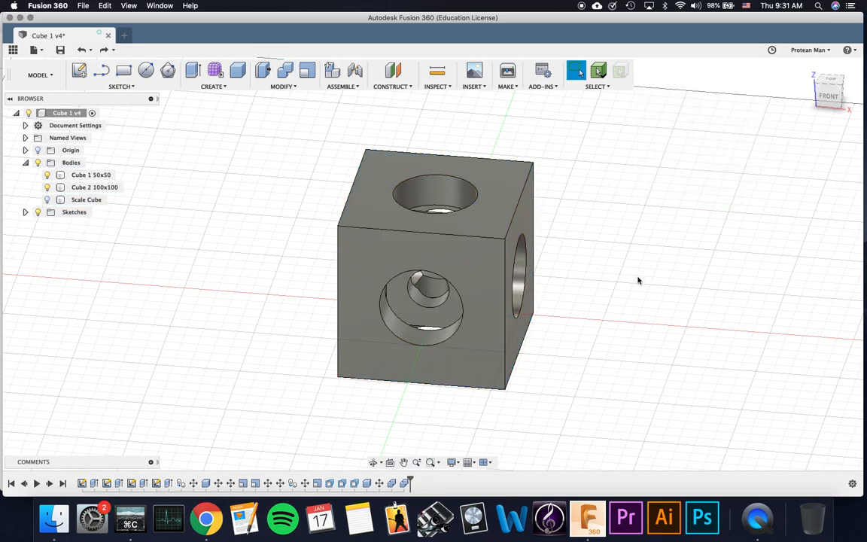
Inspect the hollowed interior of Cube 2 100x100 through its openings and save the design
scroll(419, 281, up, 3)
shift+middle_drag(455, 288, 462, 233)
click(492, 269)
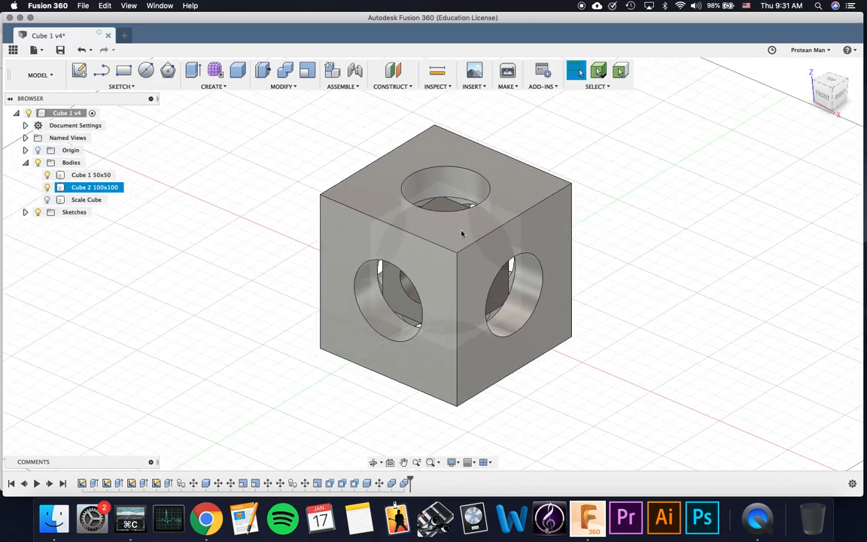
click(244, 231)
click(64, 53)
click(452, 258)
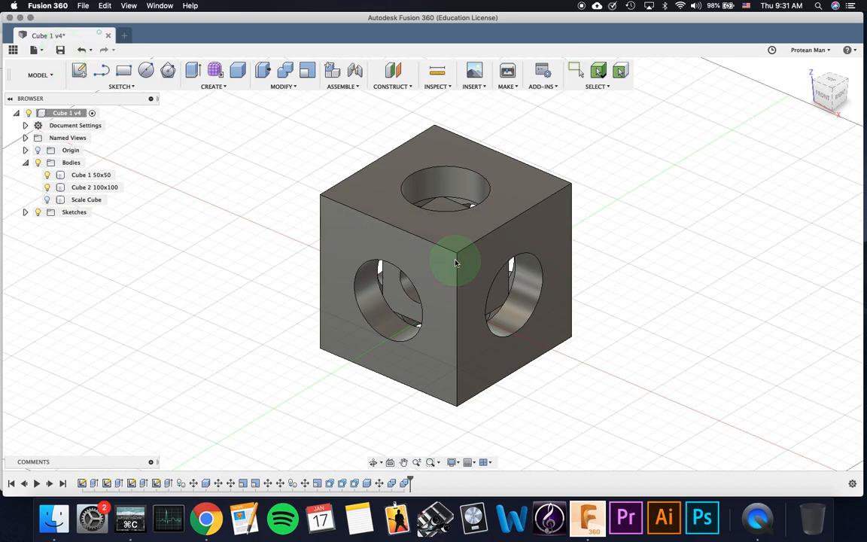
click(502, 210)
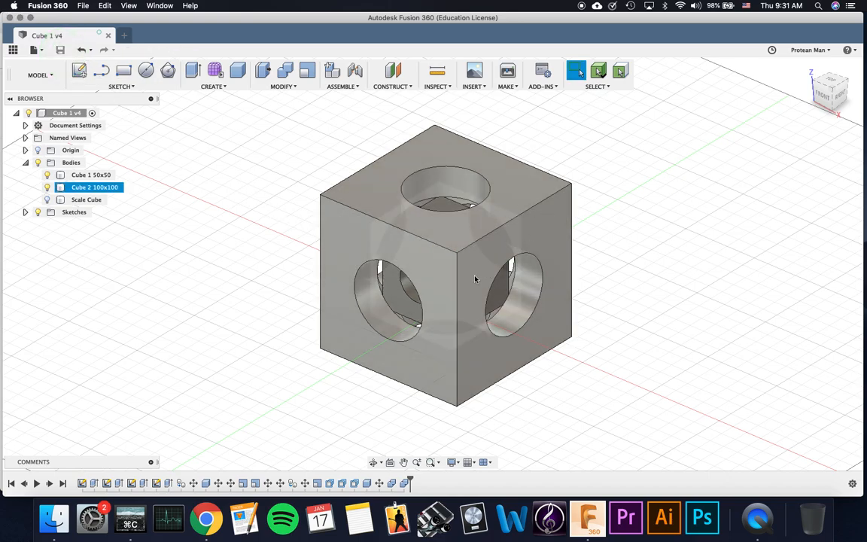
scroll(470, 277, down, 3)
scroll(347, 262, up, 3)
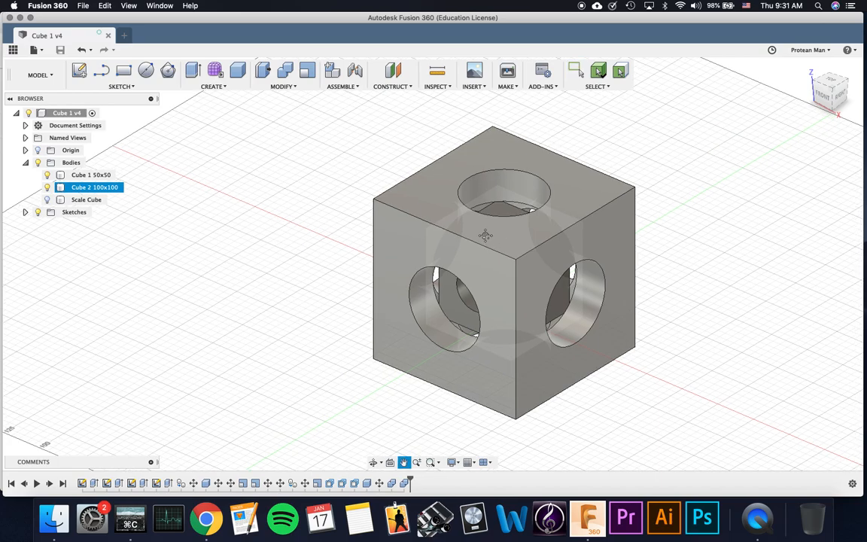